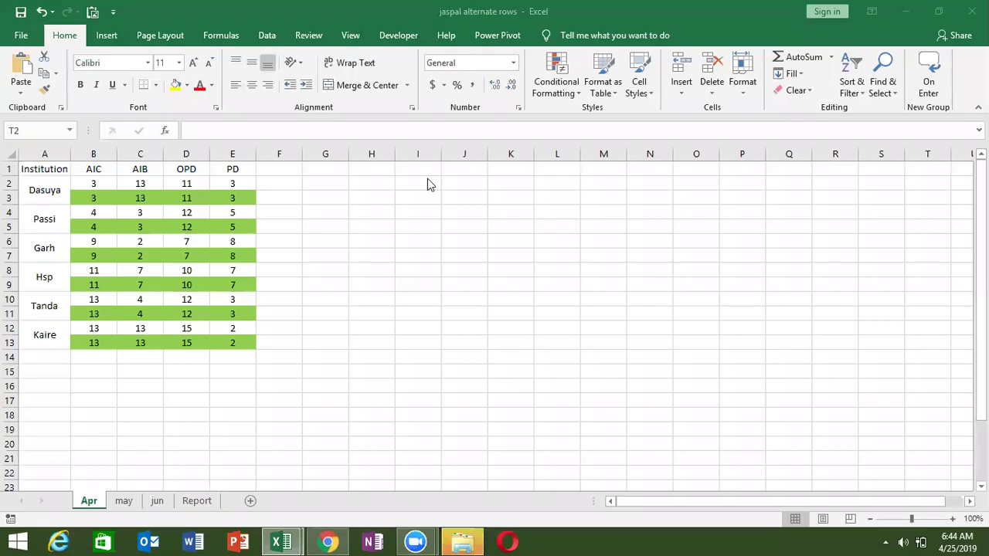
Step: Flip through the Apr, may and jun month sheets, ending on Apr
left_click(123, 502)
left_click(95, 501)
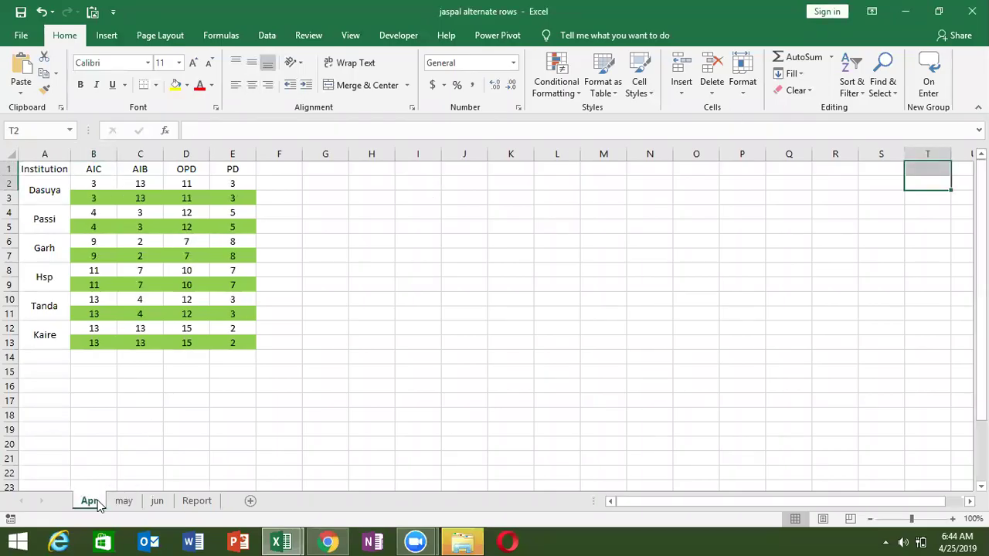
left_click(116, 503)
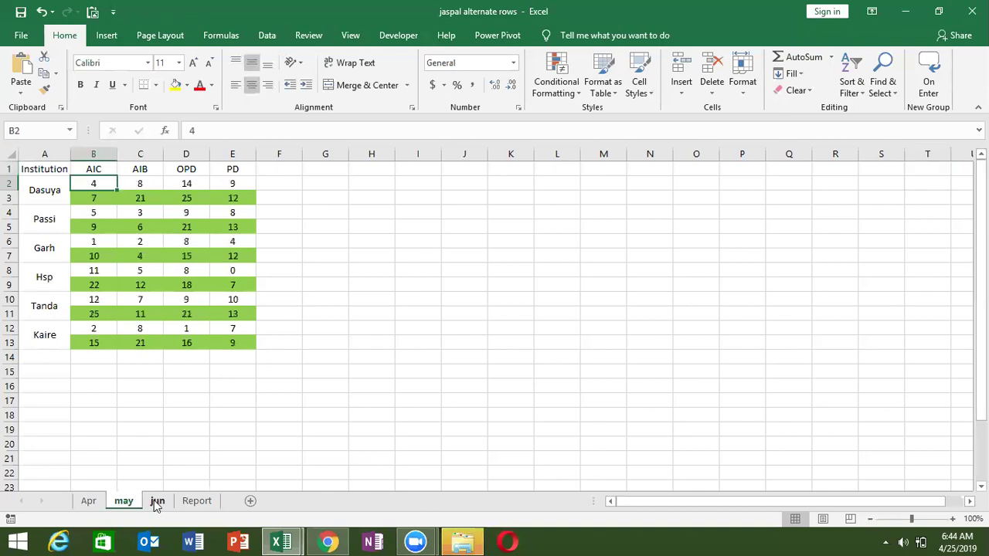
left_click(154, 500)
left_click(87, 503)
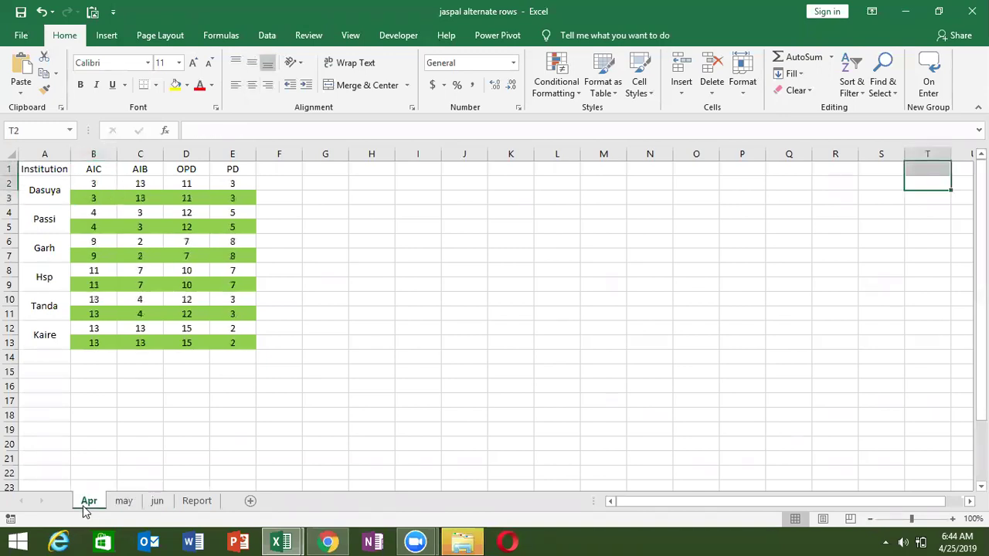
Step: Look over the Apr sheet's institution names: Dasuya, Passi and Garh
left_click(53, 219)
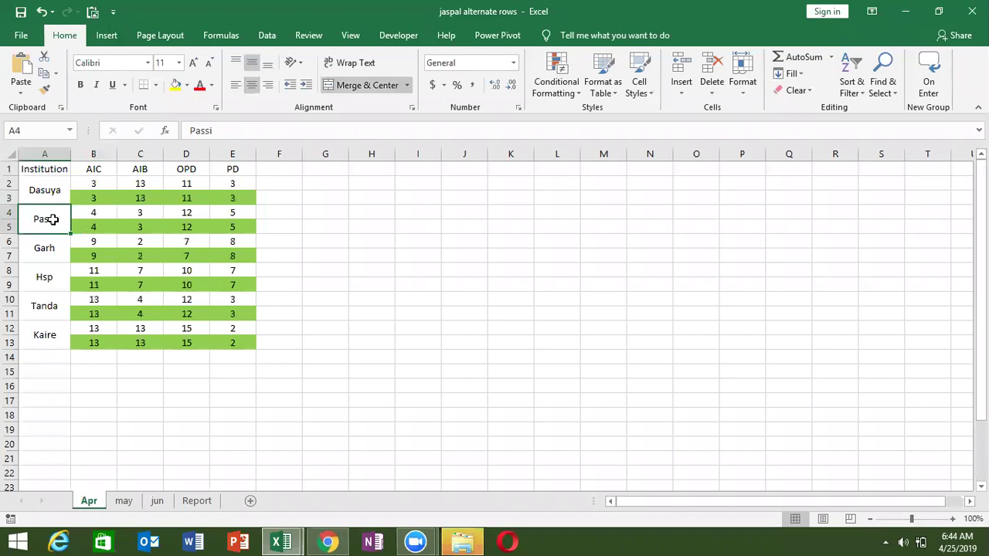
left_click(37, 194)
left_click(40, 215)
left_click(36, 261)
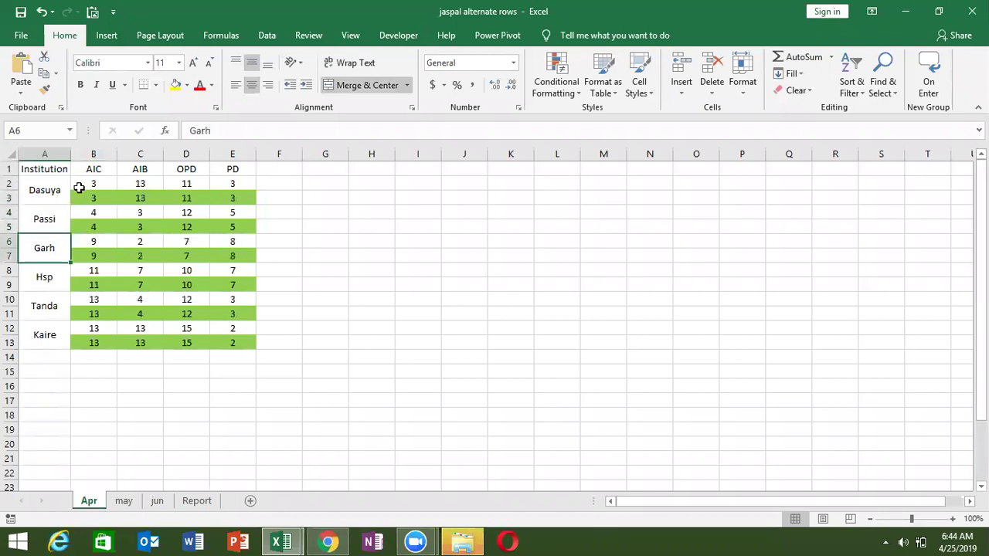
Step: Step through Dasuya's AIC, AIB and PD values in rows 2 and 3 of Apr
left_click(90, 183)
key("Right")
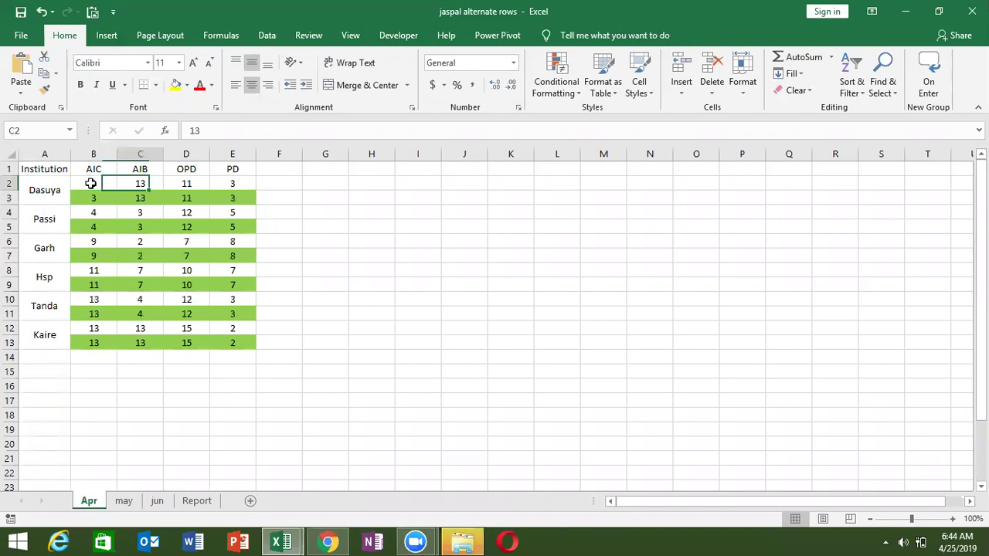
key("Right")
key("Right")
key("Left")
key("Left")
key("Left")
key("Left")
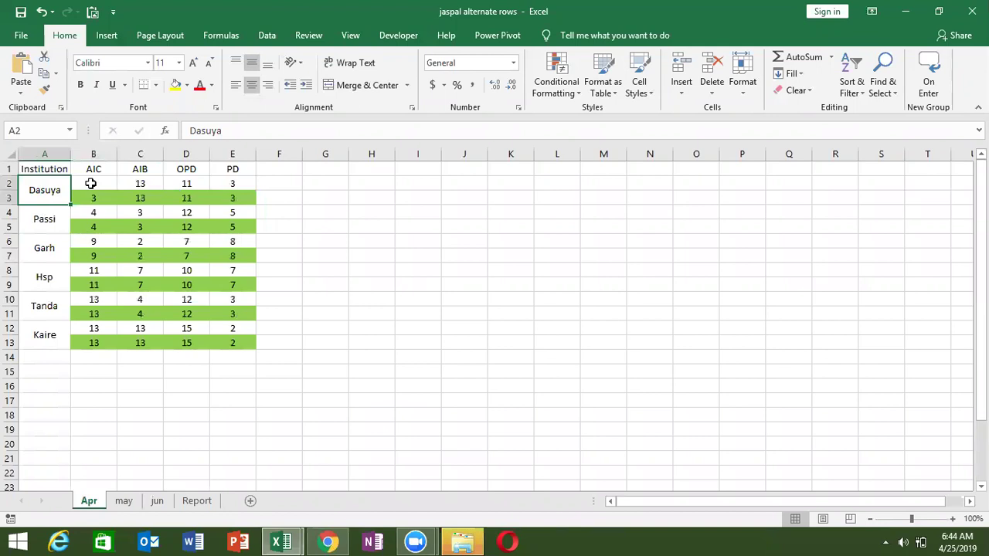
key("Right")
key("Down")
key("Right")
key("Right")
key("Left")
key("Left")
key("Right")
key("Right")
key("Right")
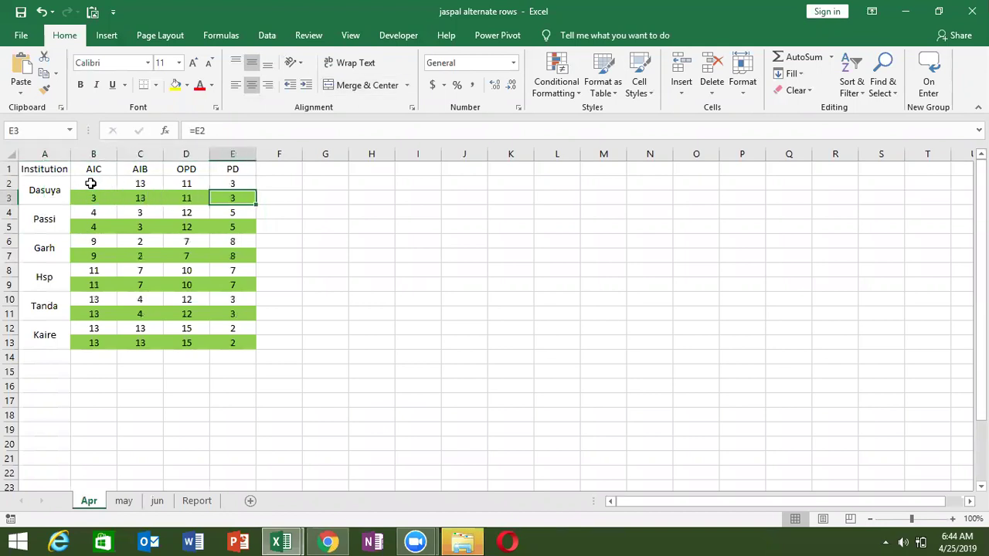
Step: Check may's B3 formula that adds April's value, then go to the Report sheet
left_click(125, 500)
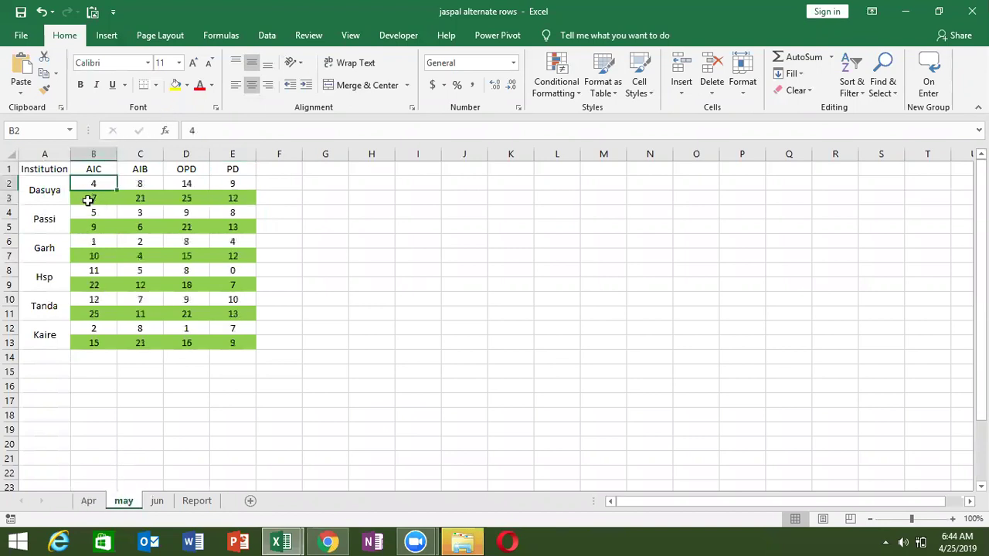
left_click(89, 201)
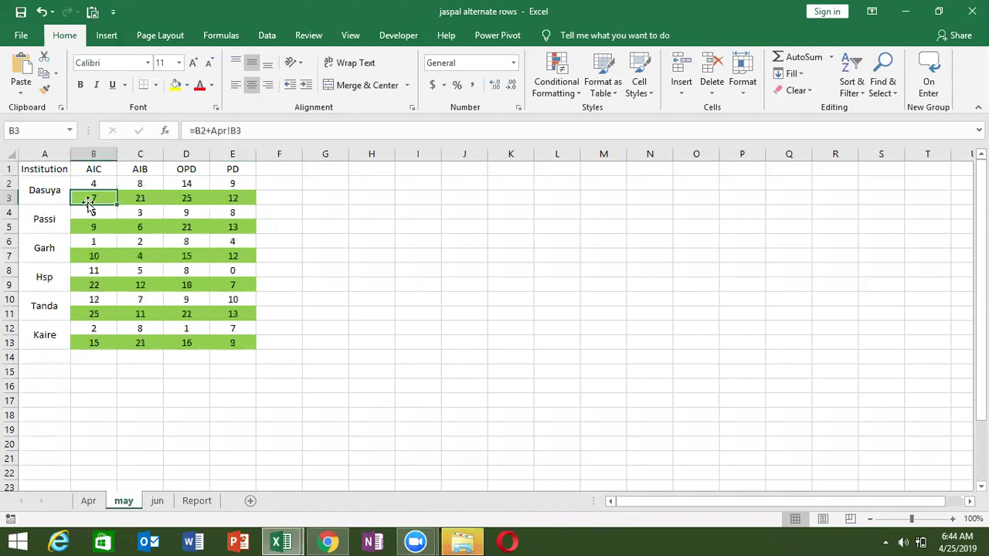
left_click(88, 503)
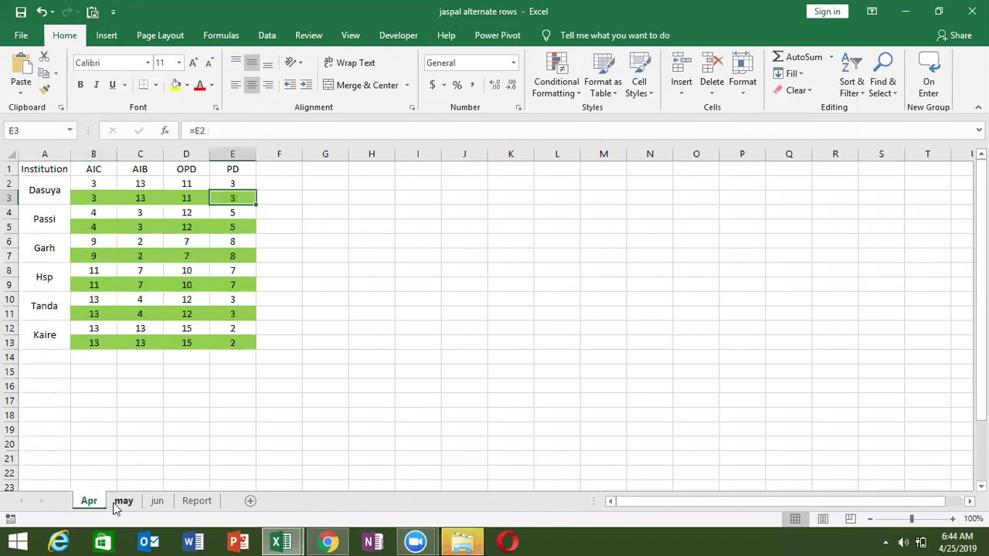
left_click(120, 503)
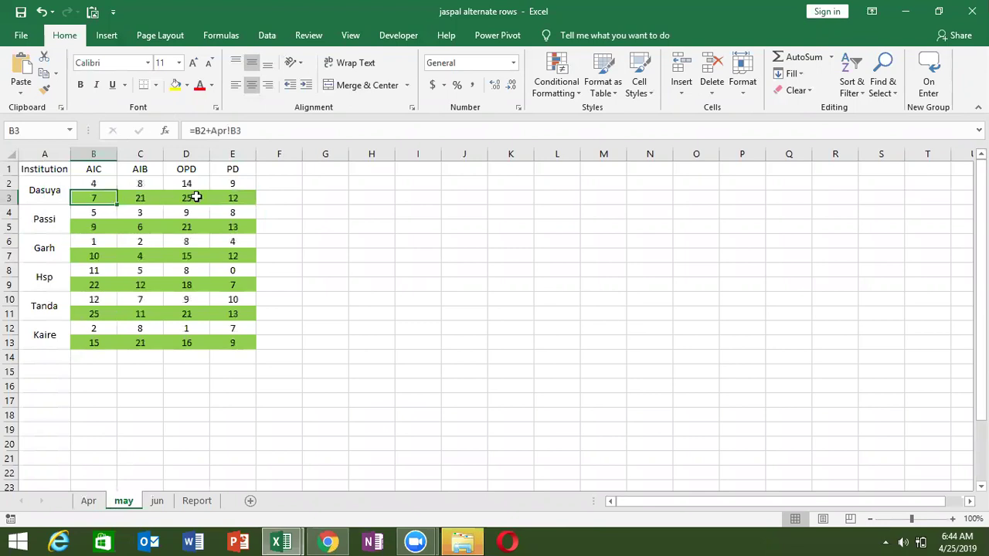
left_click(160, 501)
left_click(197, 501)
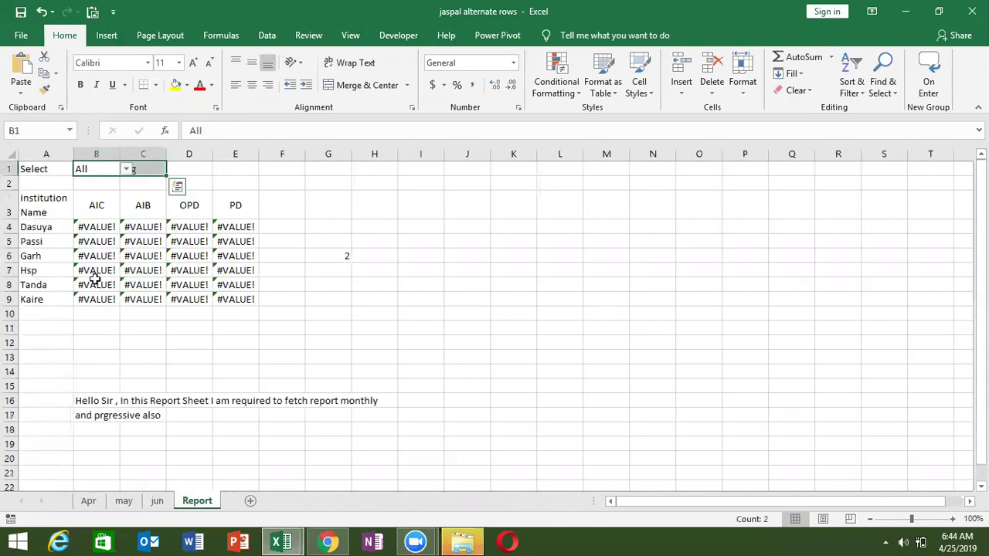
Step: Set the report month in B1 to Apr and check B4's sumD formula
left_click(95, 178)
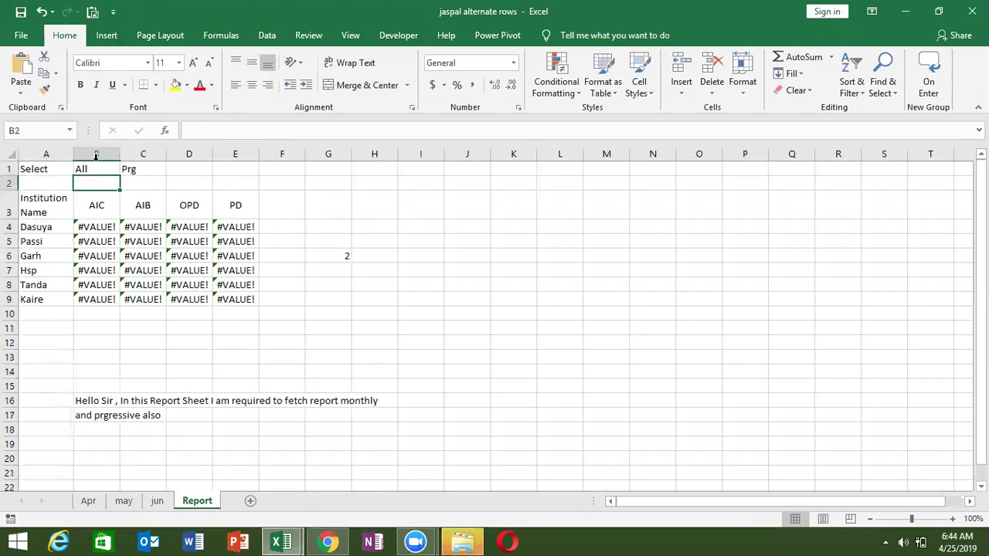
left_click(96, 168)
left_click(126, 168)
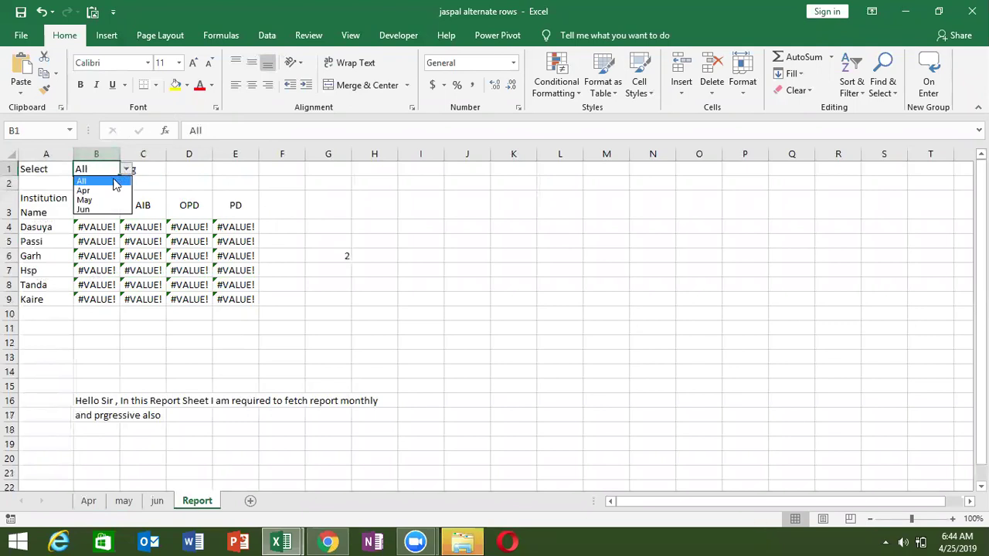
left_click(110, 195)
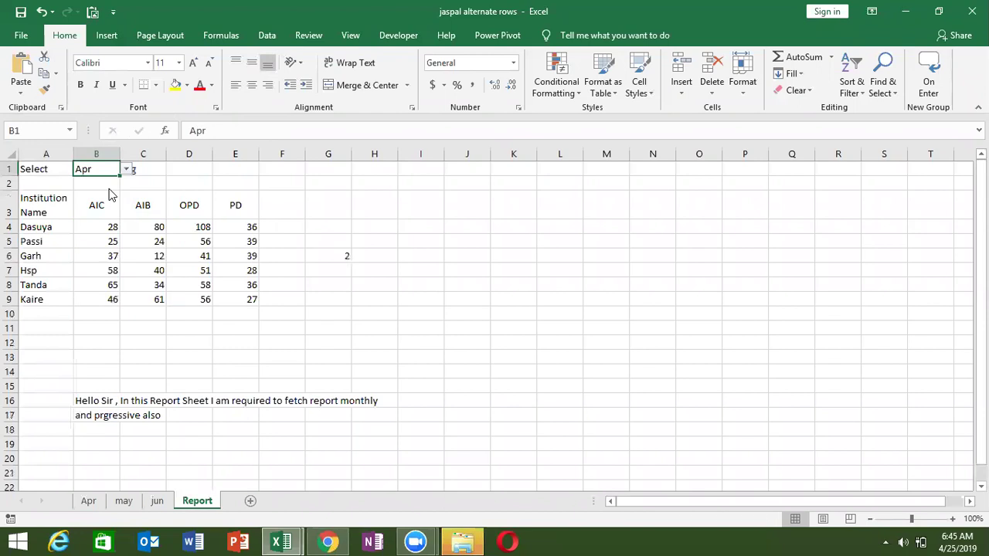
left_click(105, 226)
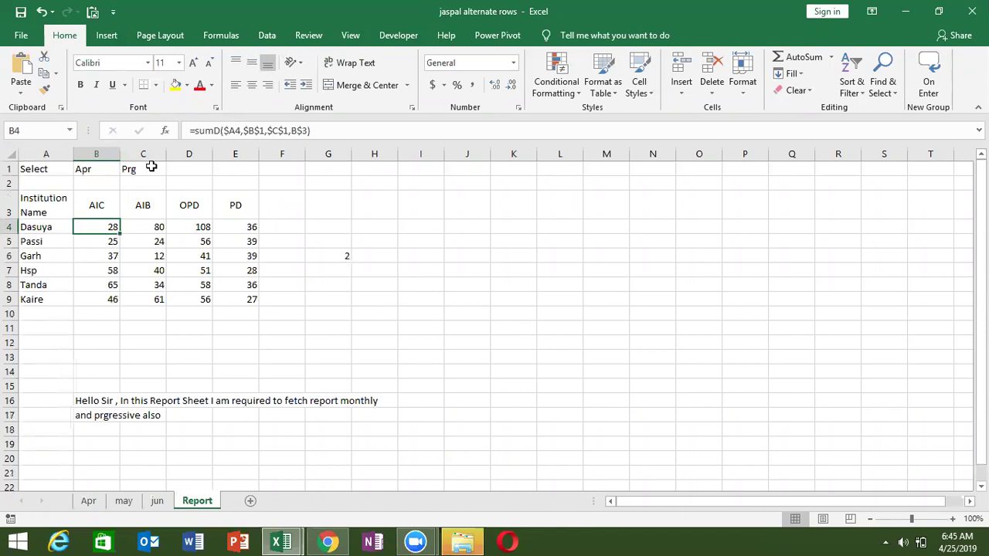
Step: Set the report type in C1 to Monthly and recheck B4's formula
left_click(151, 166)
left_click(112, 228)
left_click(155, 167)
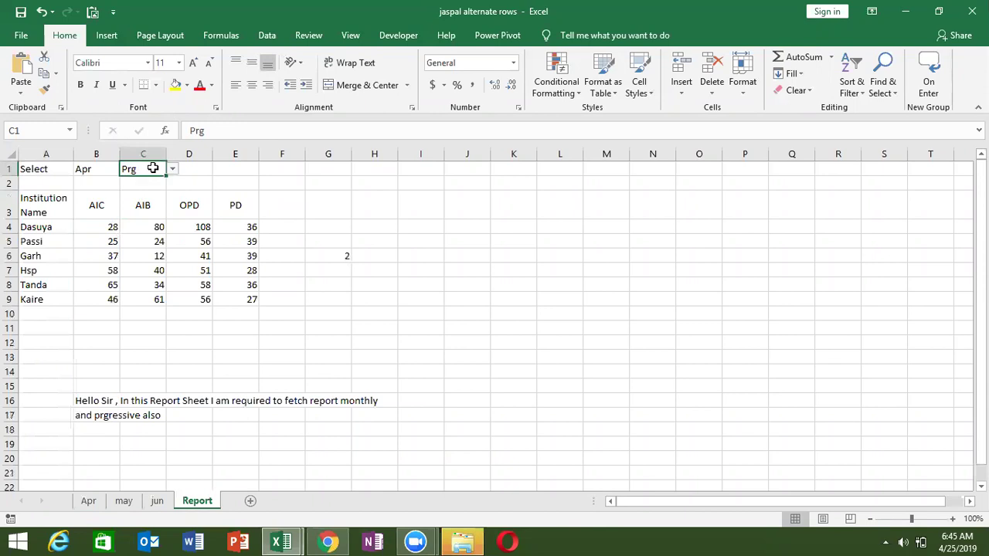
left_click(171, 169)
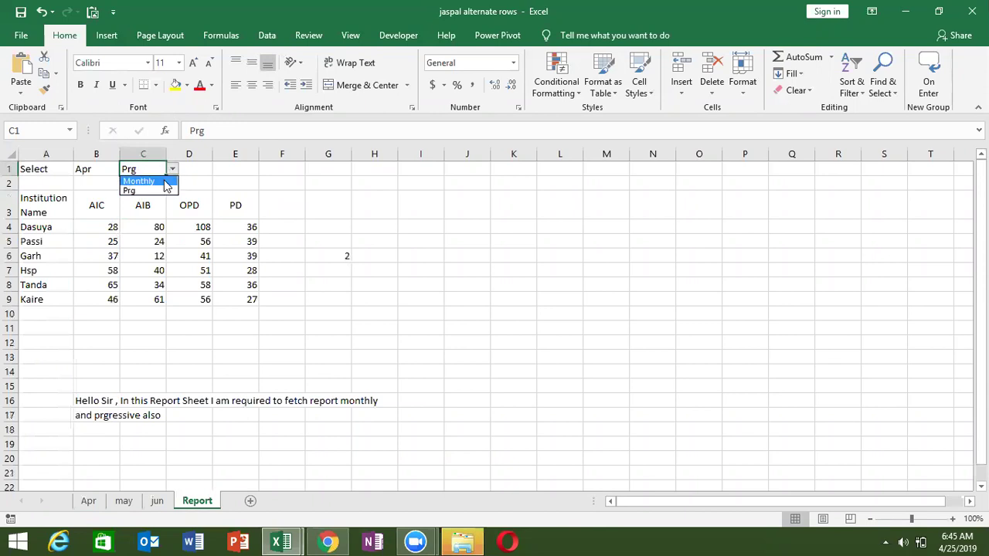
left_click(162, 180)
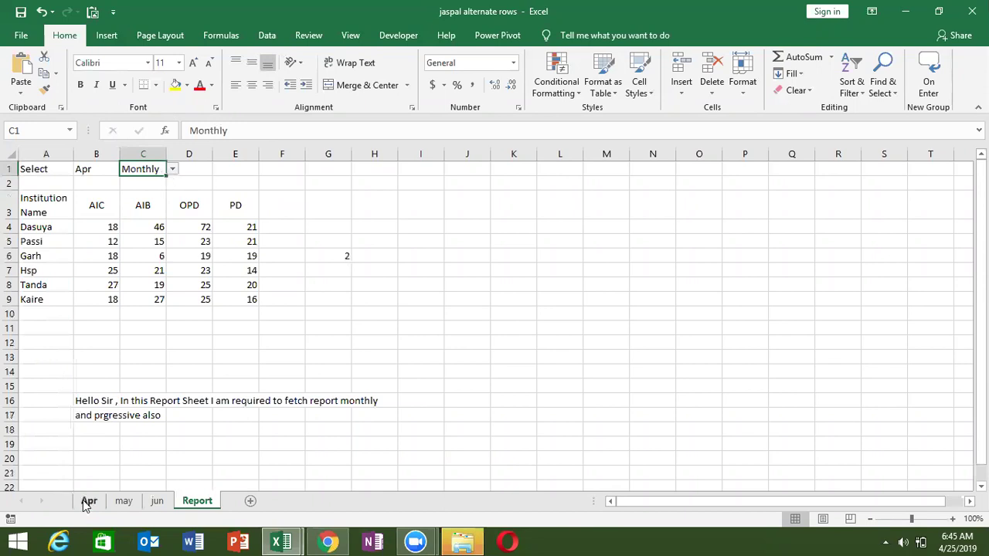
left_click(105, 228)
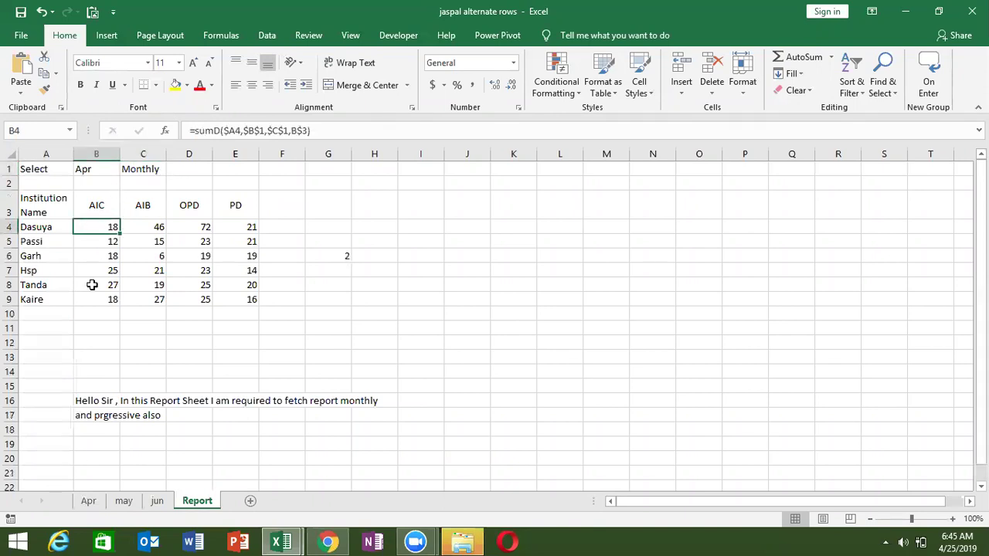
left_click(88, 501)
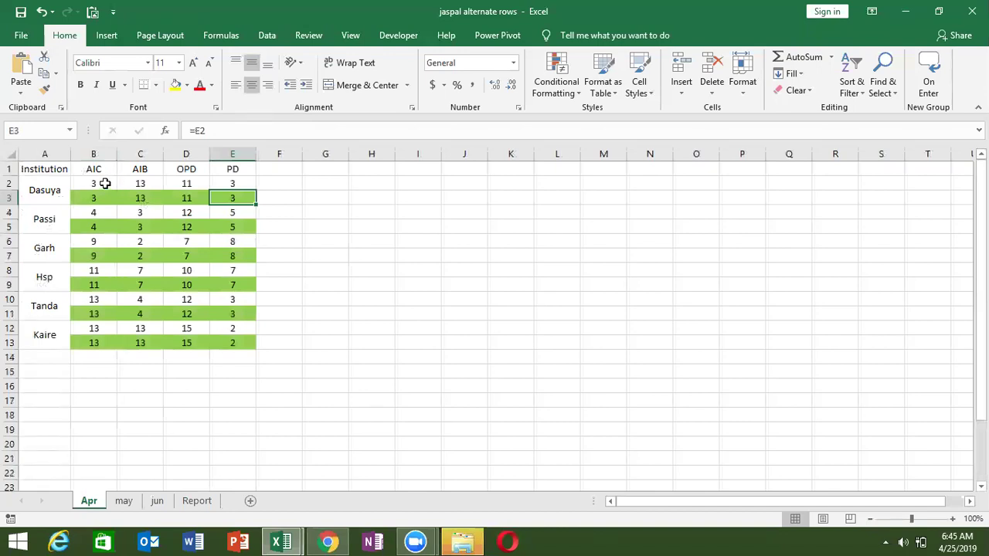
double_click(97, 183)
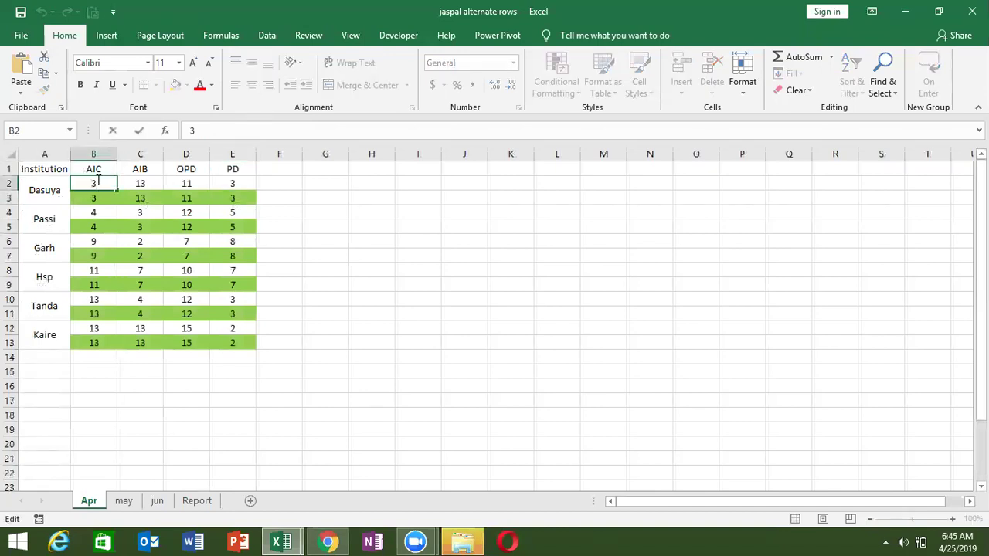
key("Escape")
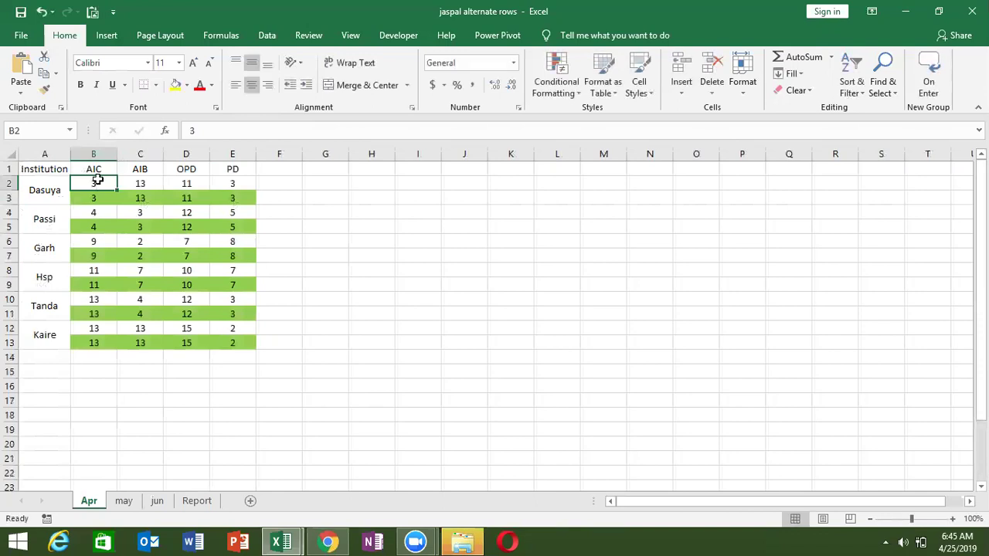
left_click(197, 500)
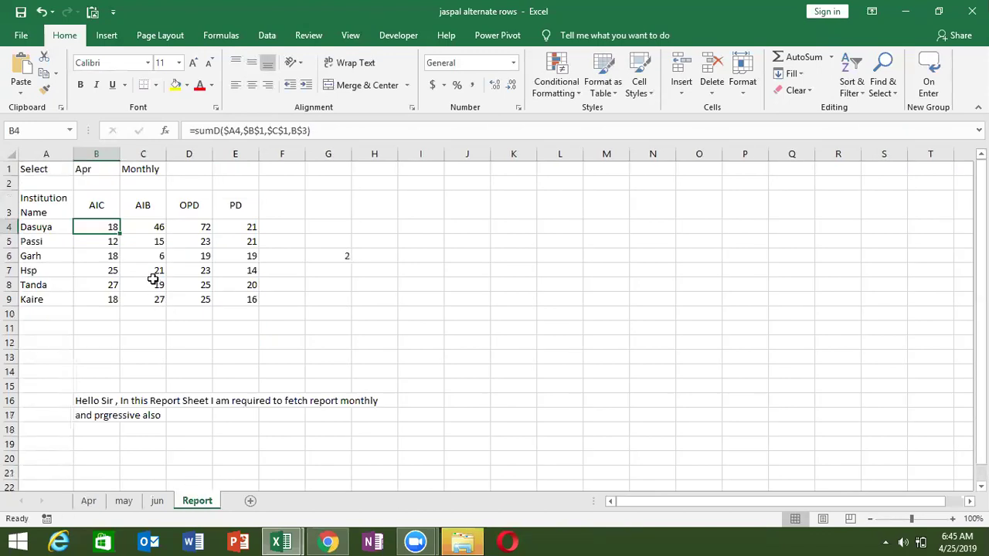
left_click(154, 272)
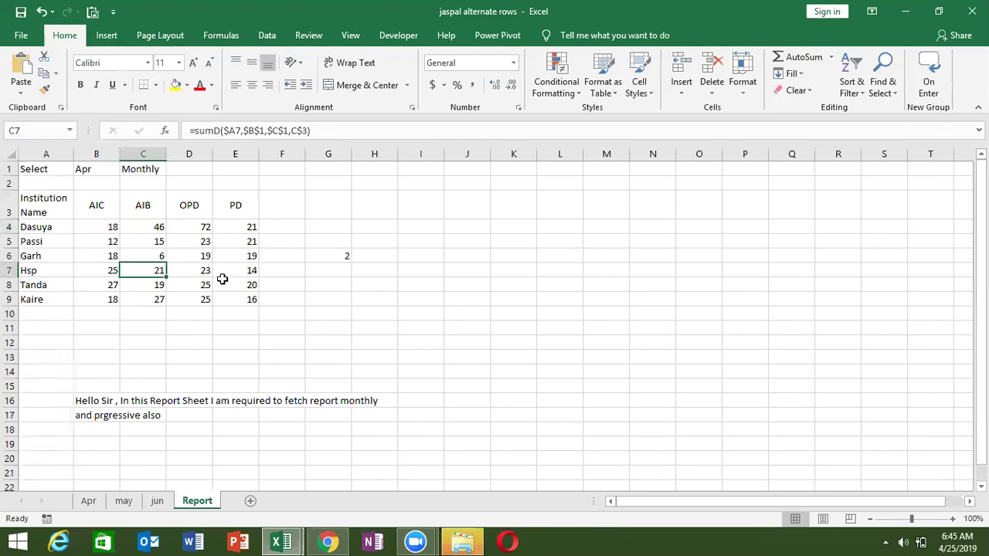
left_click(327, 251)
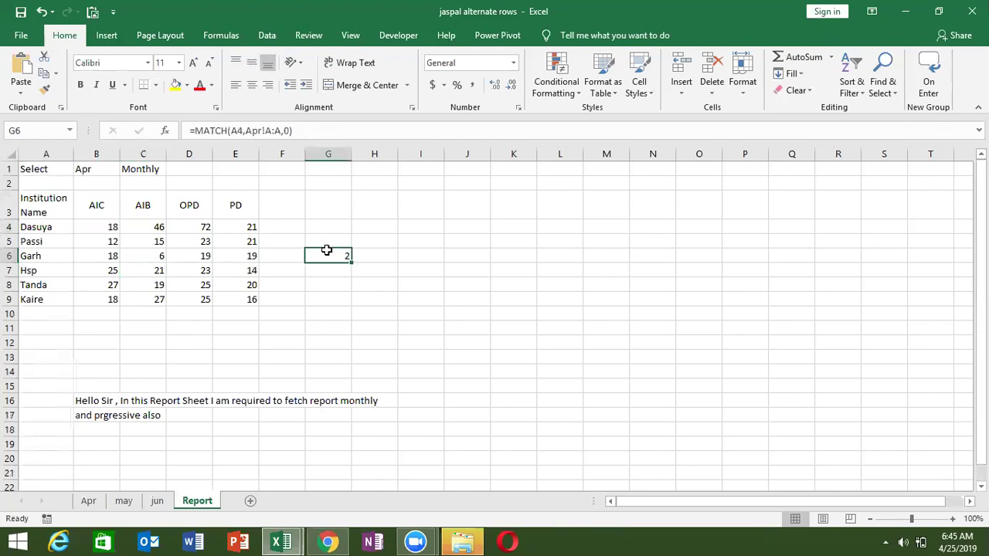
key("Delete")
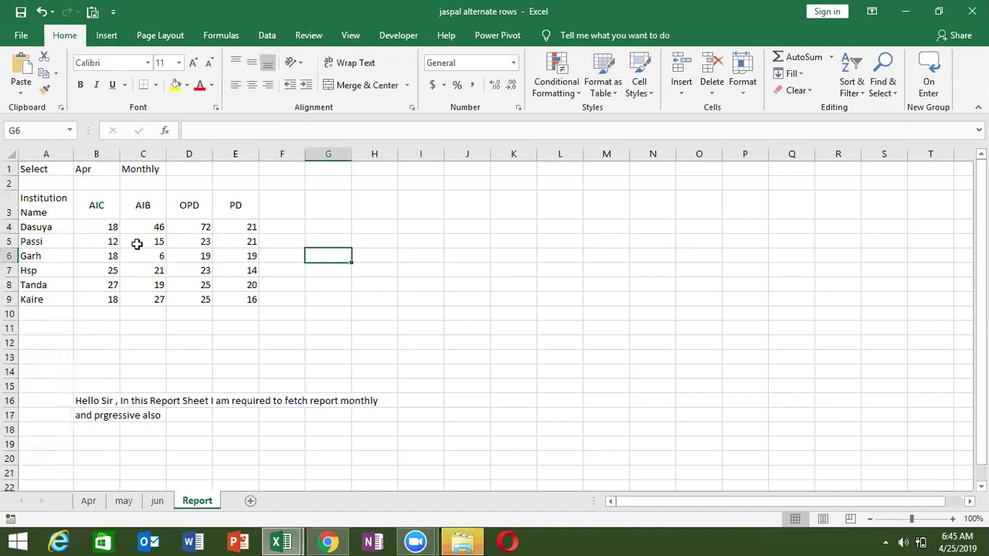
left_click(134, 243)
left_click(105, 226)
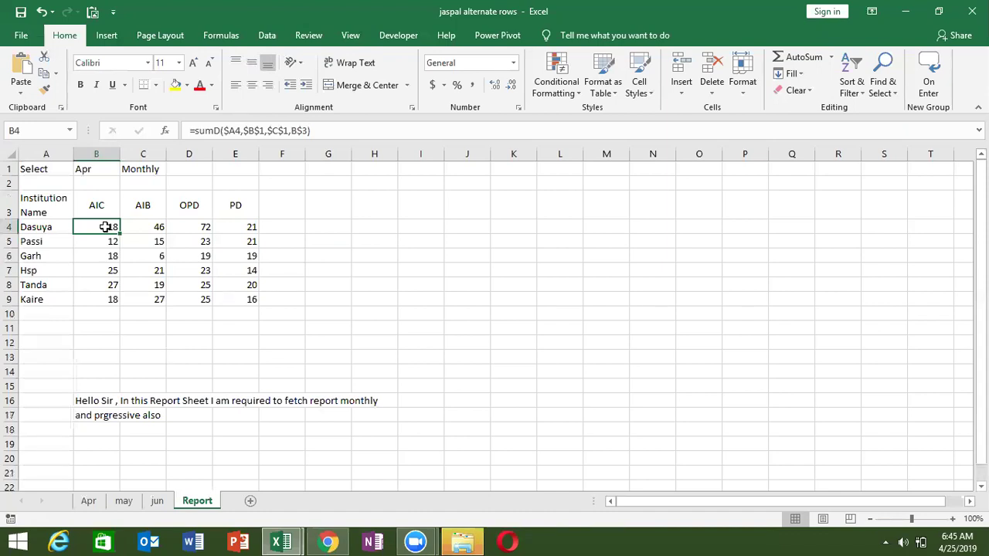
key("Right")
key("Right")
key("Left")
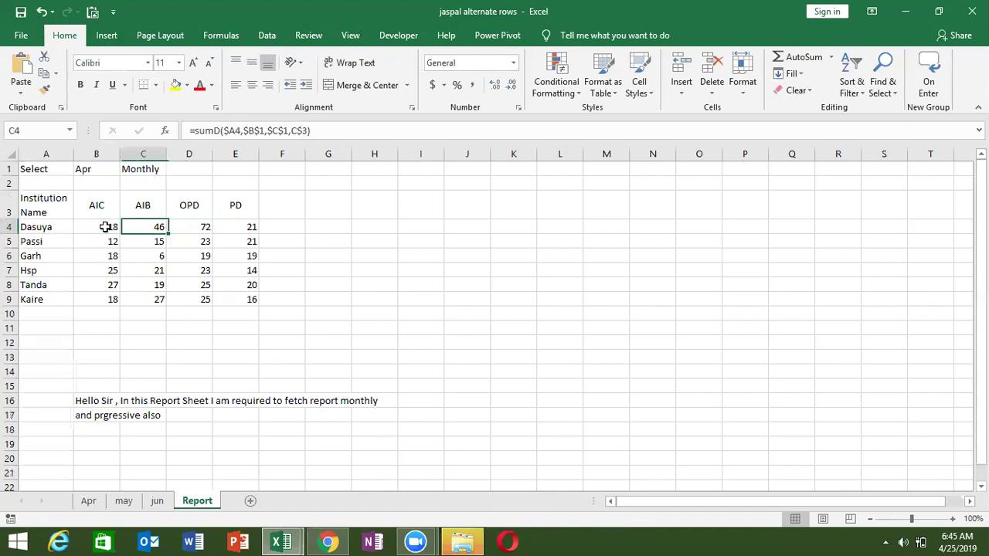
key("Left")
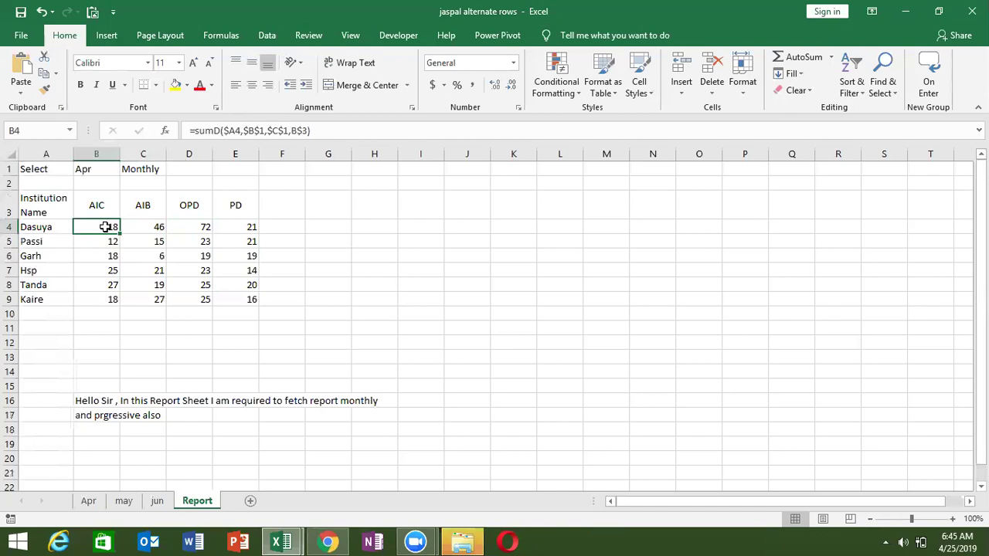
key("shift+Right")
key("shift+Right")
key("shift+Right")
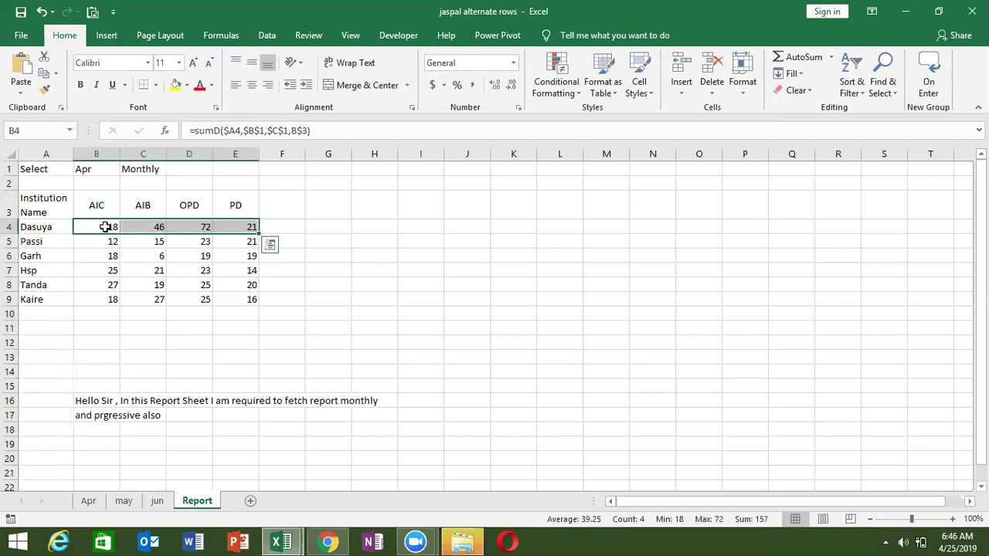
left_click(110, 253)
left_click(112, 228)
key("alt+Tab")
key("alt+Tab")
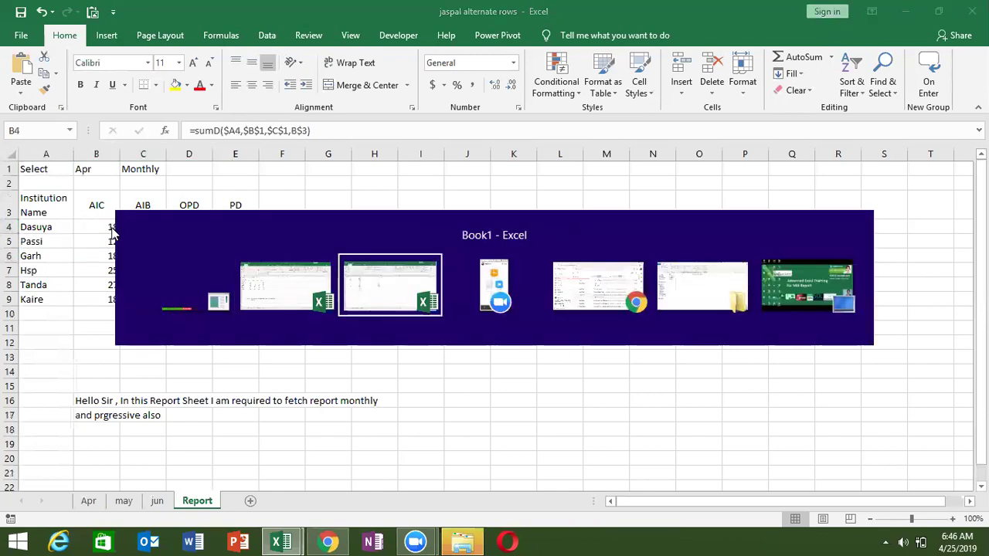
key("alt+Tab")
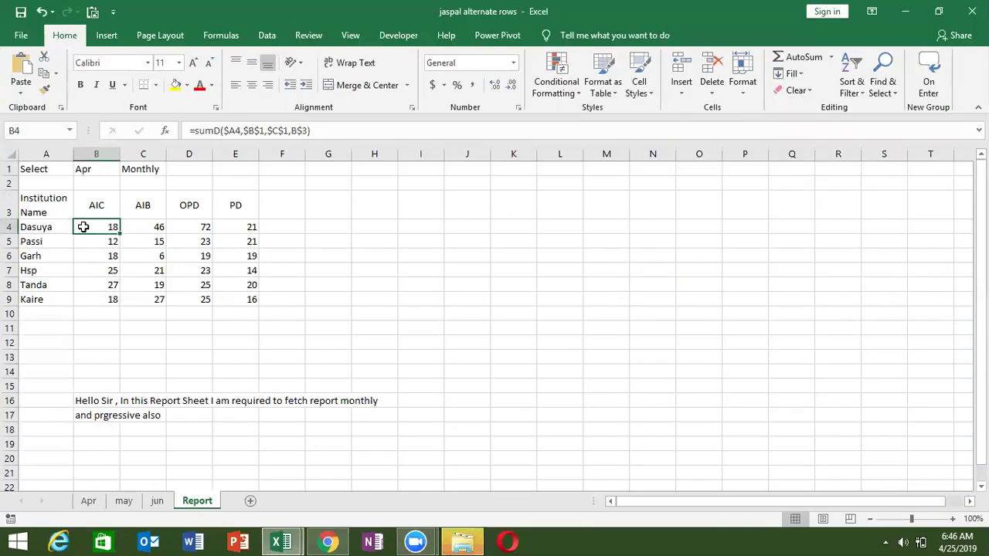
double_click(87, 228)
key("Return")
left_click(87, 227)
key("ctrl+shift+Right")
Step: Clear the results in B4:E9 and review the MATCH code in the Visual Basic editor
key("ctrl+shift+Down")
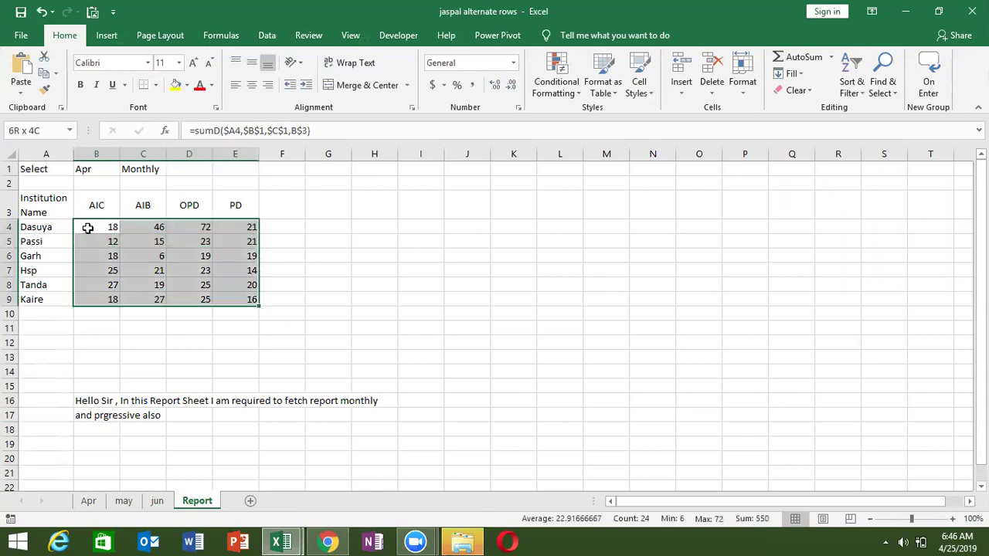
key("Delete")
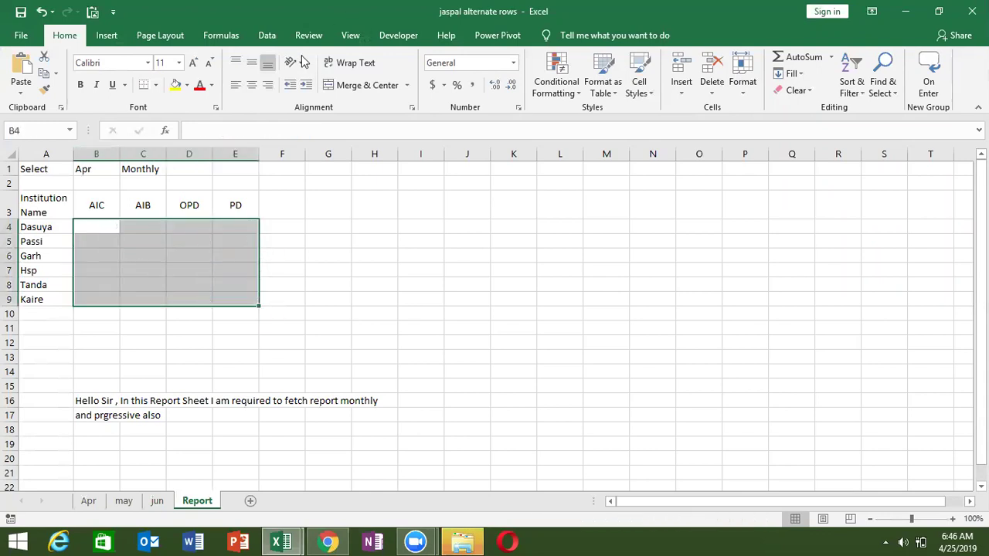
left_click(270, 36)
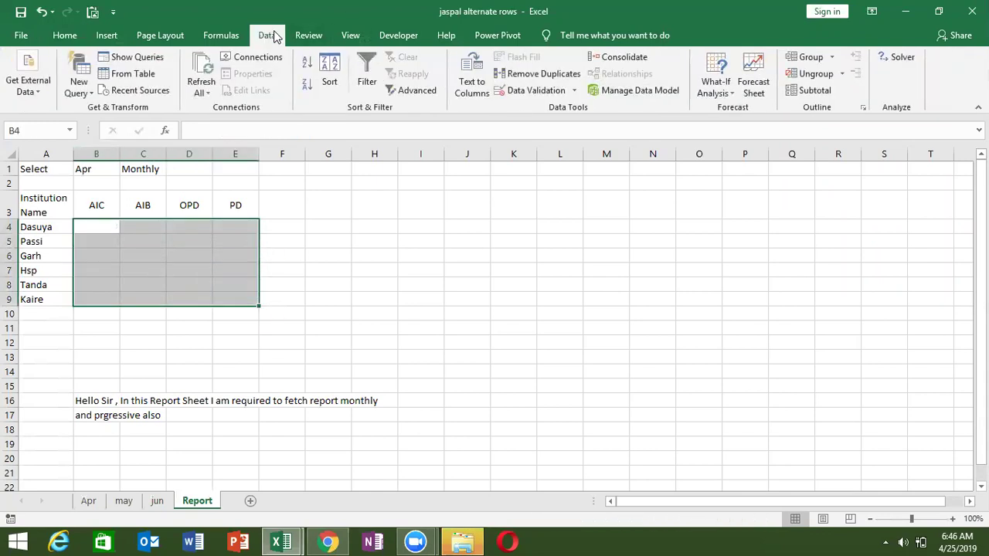
left_click(396, 35)
left_click(30, 68)
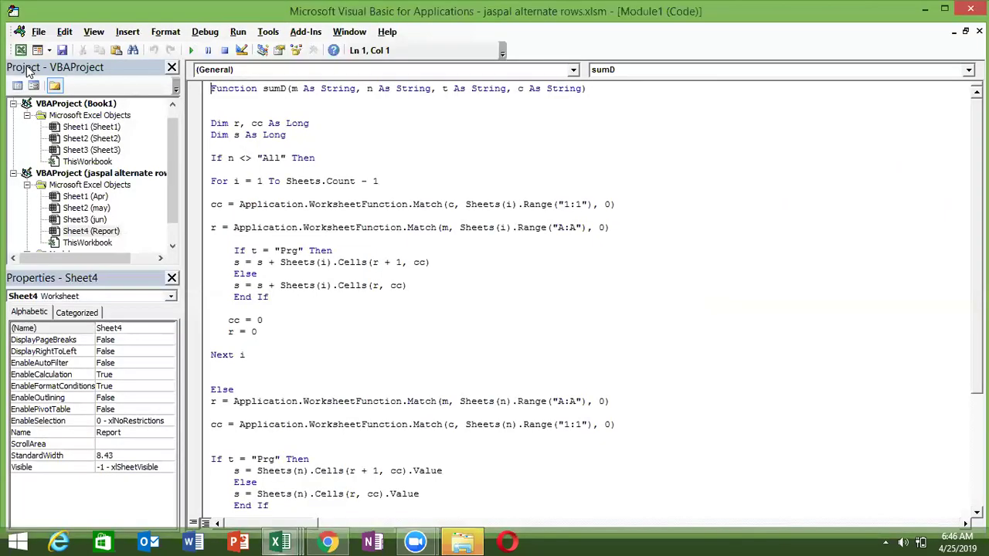
left_click(198, 205)
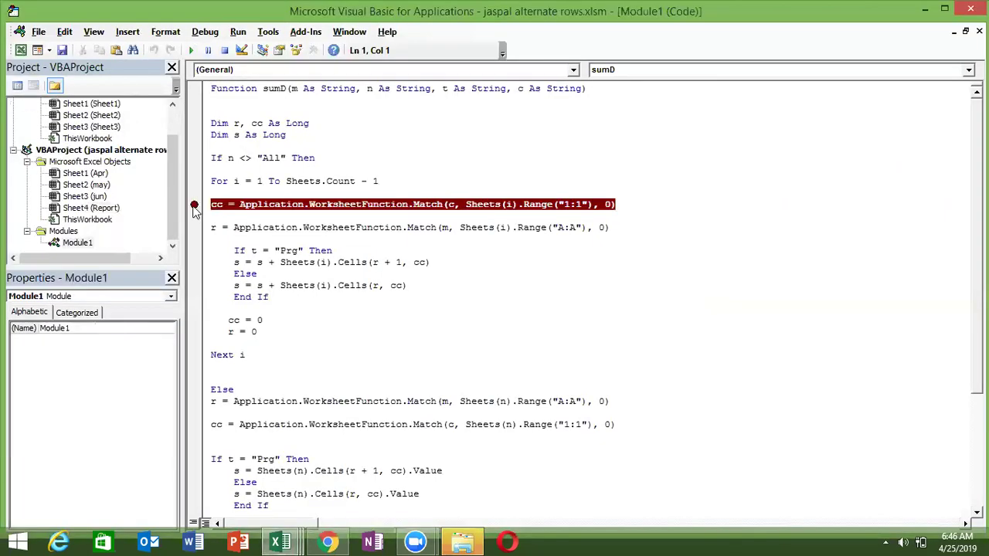
left_click(198, 205)
left_click(249, 190)
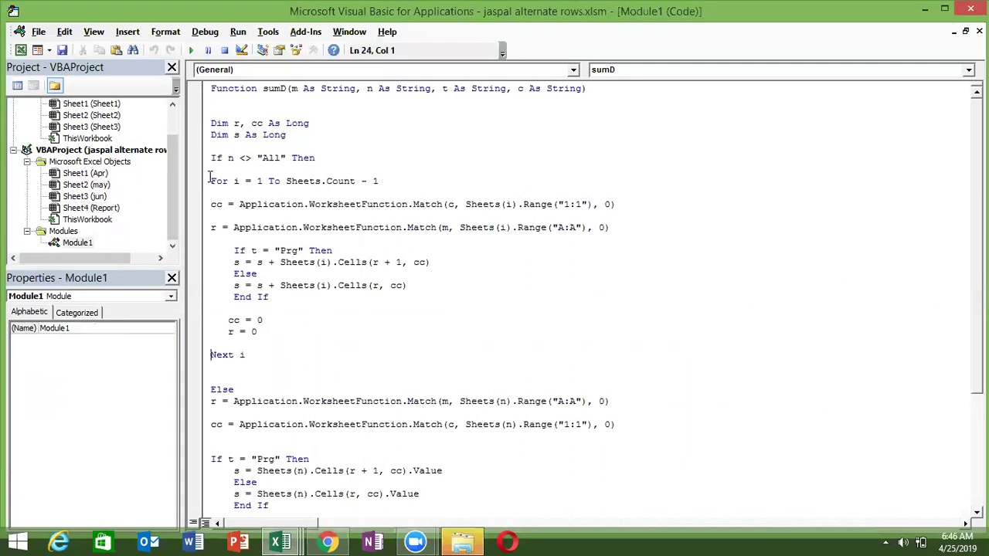
Step: Insert a new blank Module2, then return to Excel's B1 cell
left_click(129, 33)
left_click(138, 81)
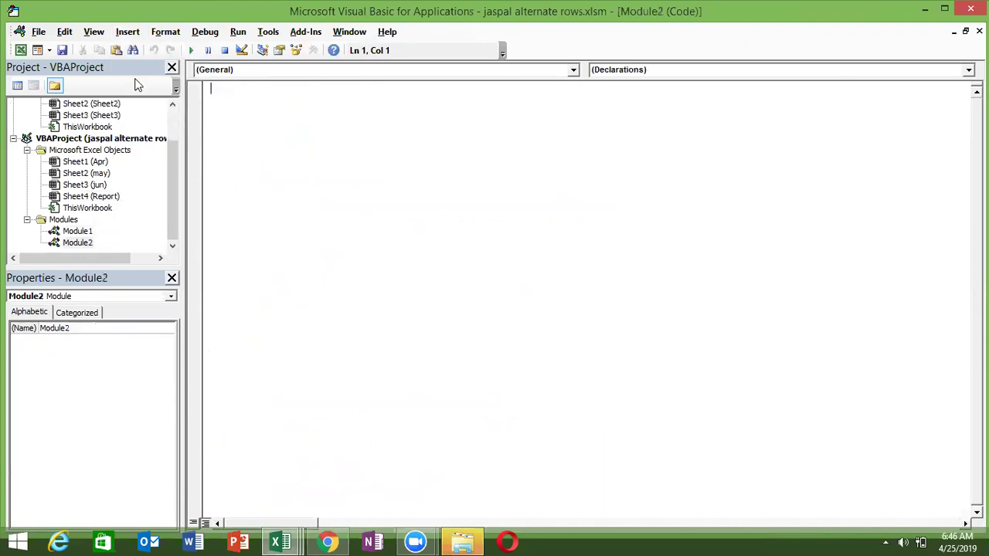
key("alt+F11")
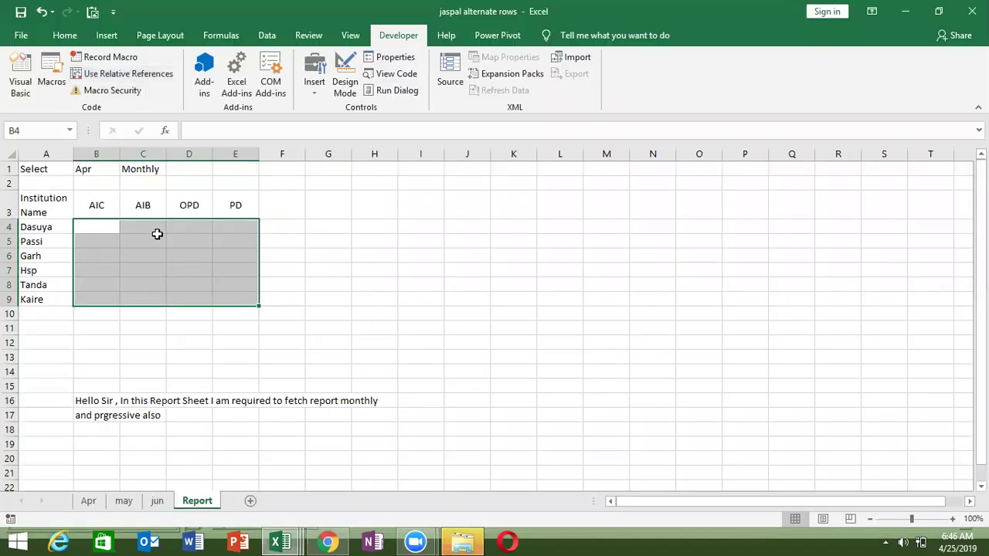
left_click(102, 169)
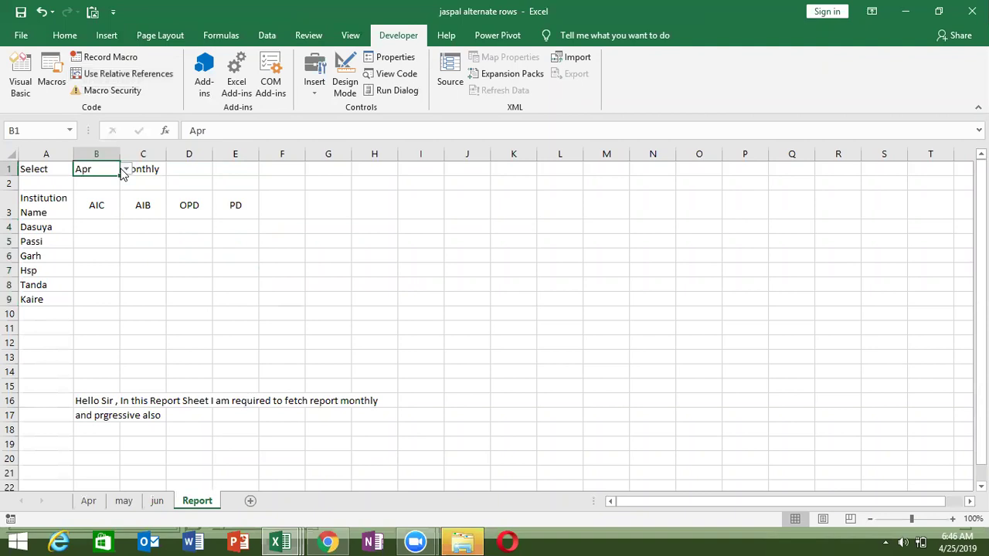
left_click(90, 501)
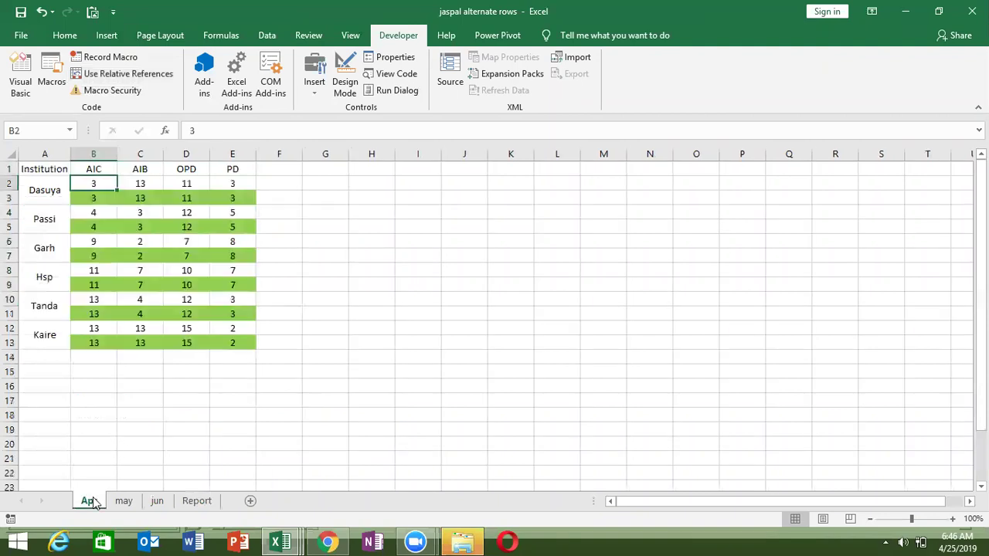
left_click(108, 168)
left_click(136, 167)
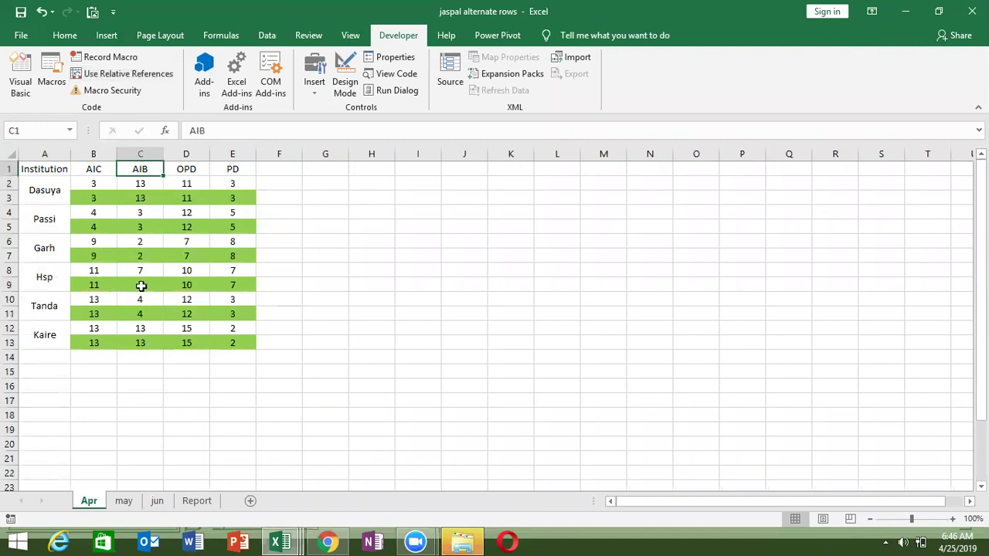
left_click(197, 500)
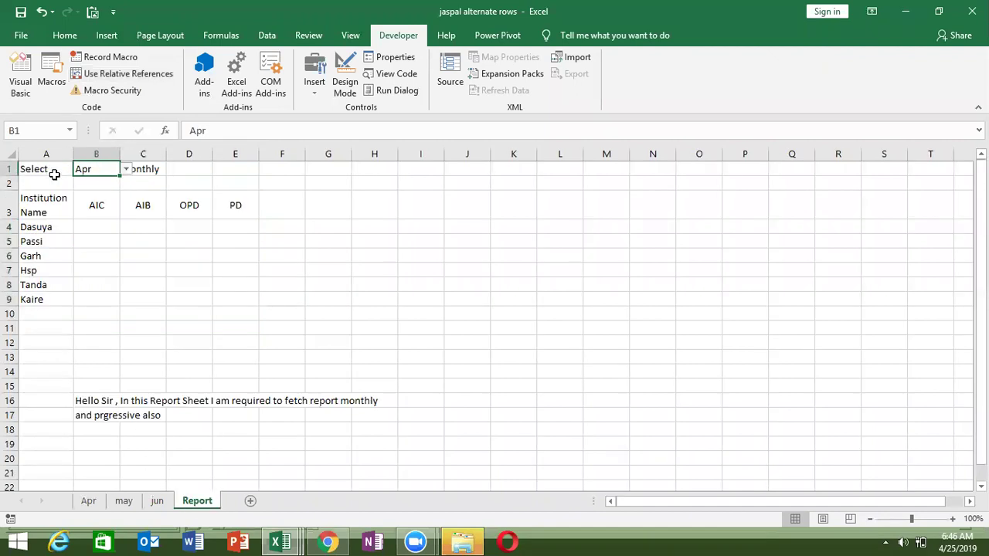
left_click(142, 171)
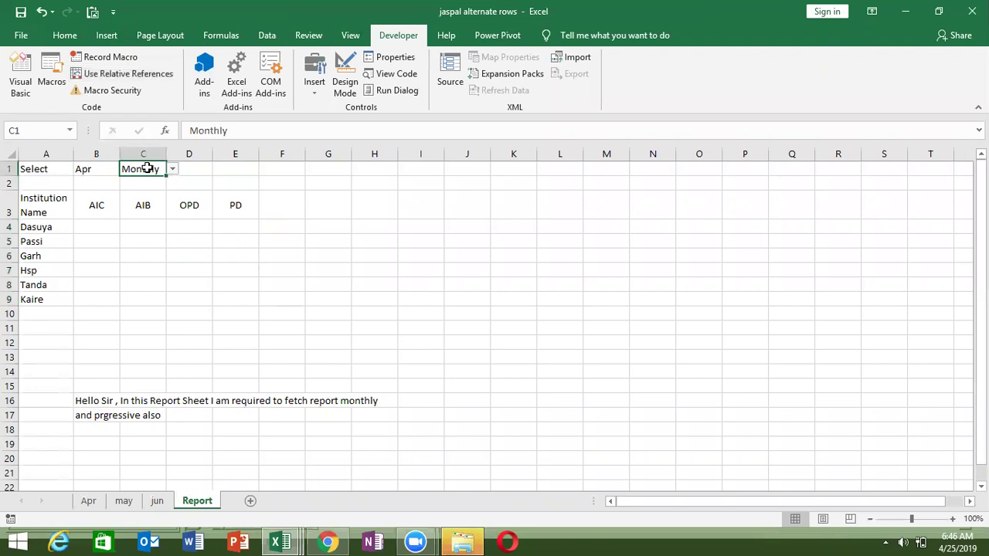
left_click(88, 500)
left_click(83, 194)
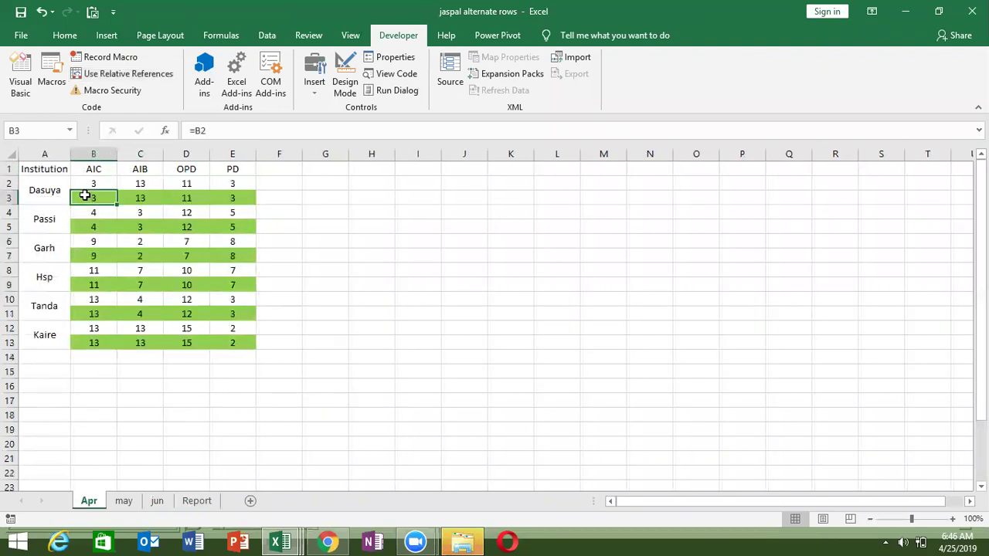
left_click(88, 223)
left_click(91, 256)
left_click(90, 287)
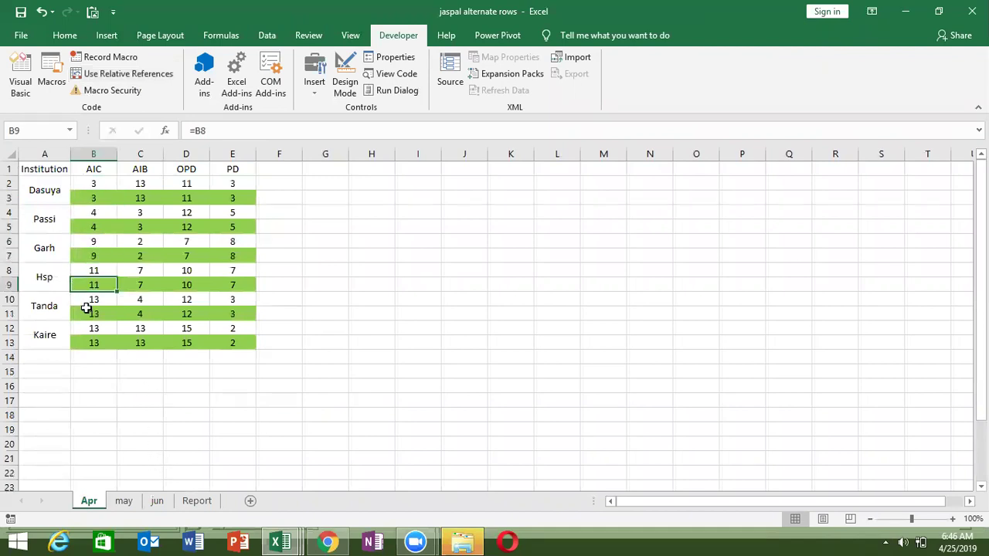
left_click(93, 299)
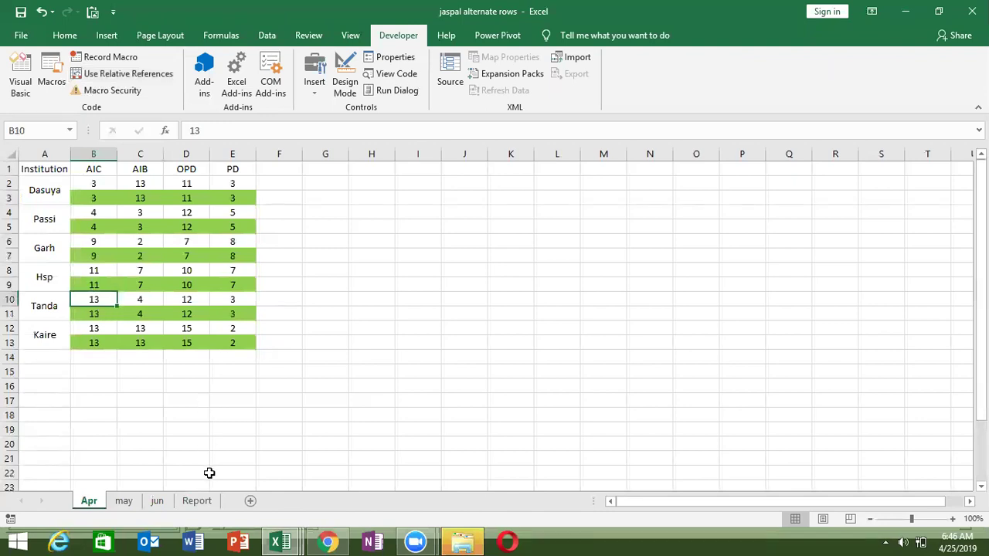
left_click(196, 502)
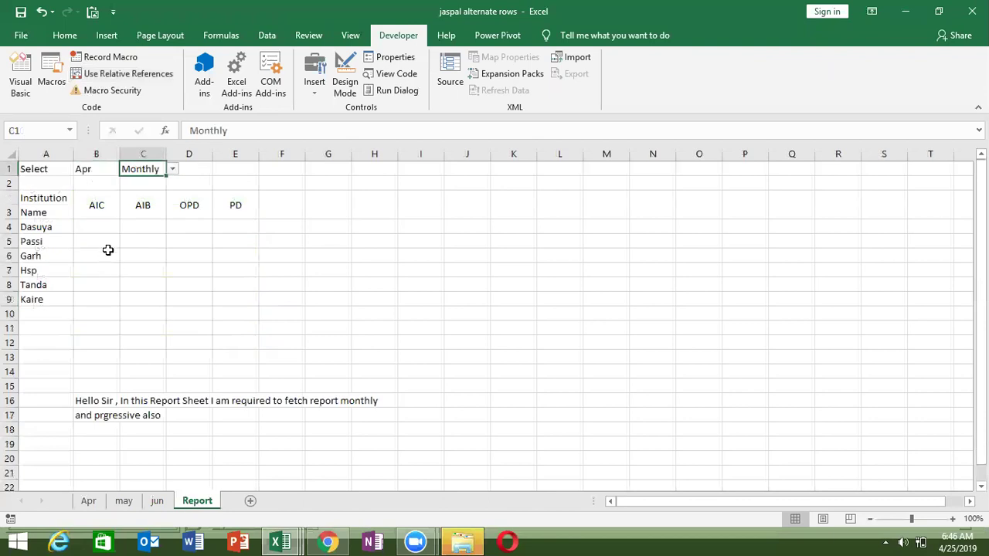
left_click(98, 167)
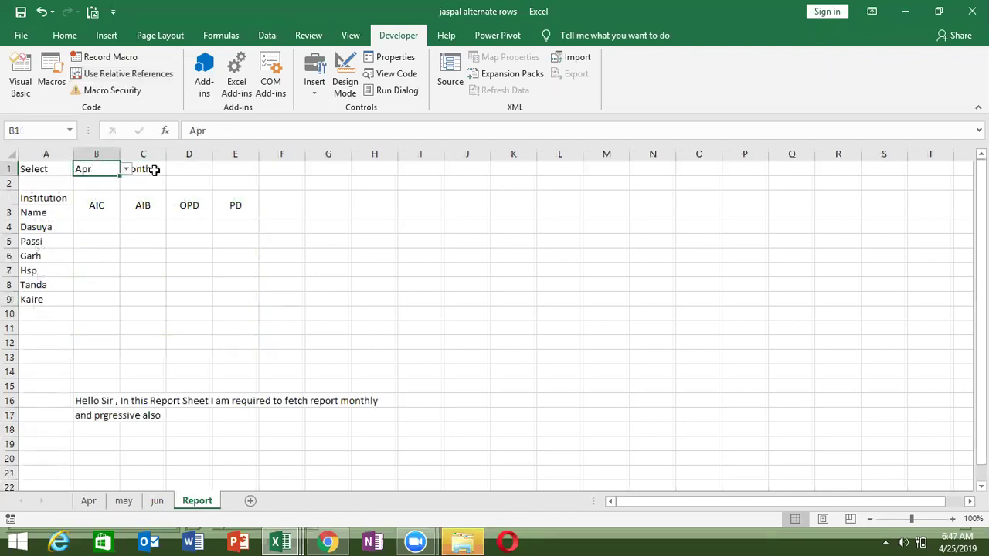
left_click(151, 167)
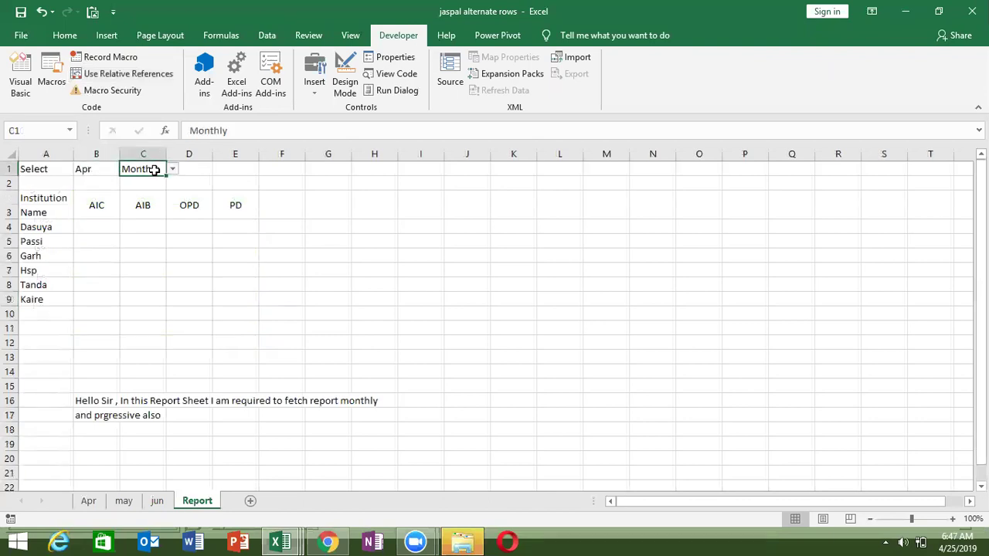
left_click(104, 168)
left_click(106, 223)
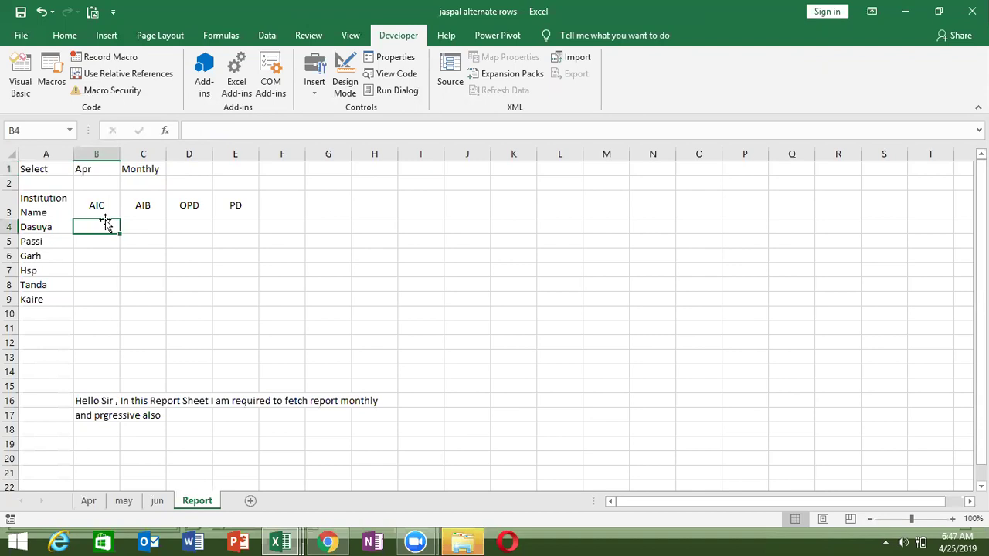
Step: Enter =MATCH(A4,Apr!A:A,0) in B4 so it returns Dasuya's row position, 2
type("=")
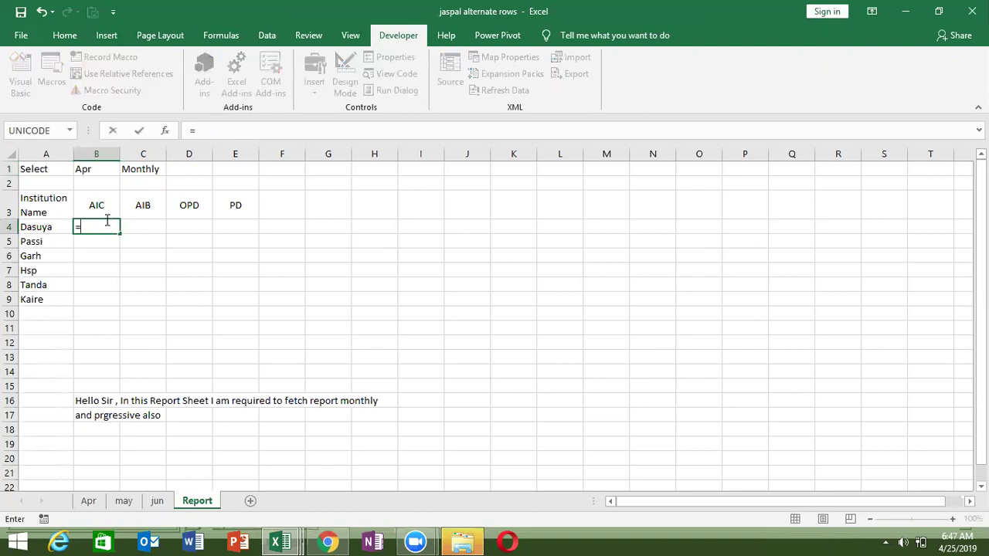
type("m")
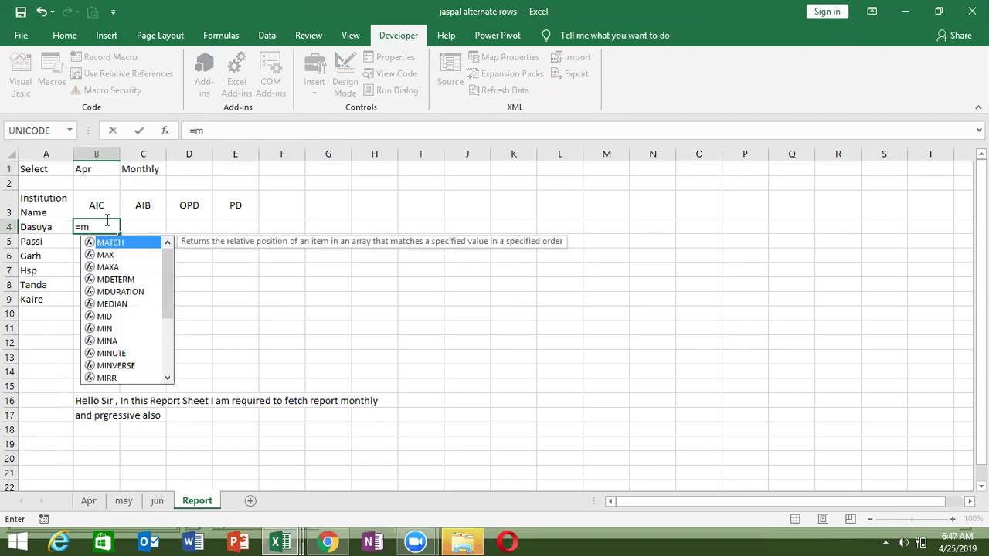
key("Escape")
key("Escape")
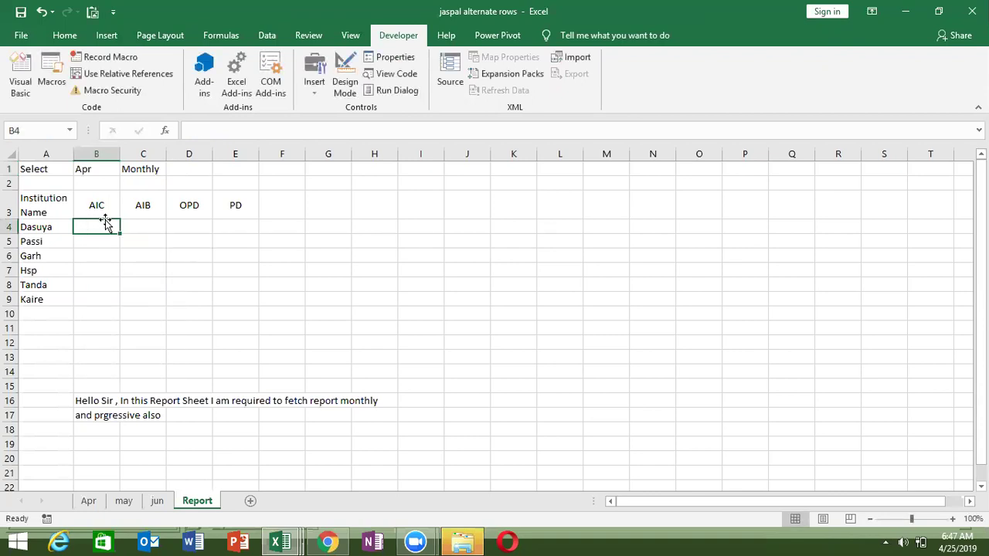
type("=")
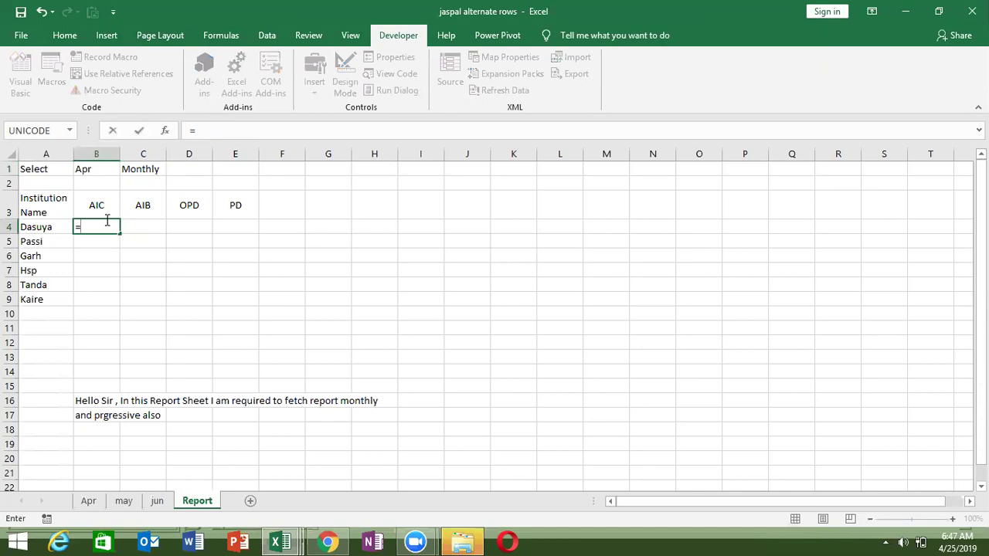
type("m")
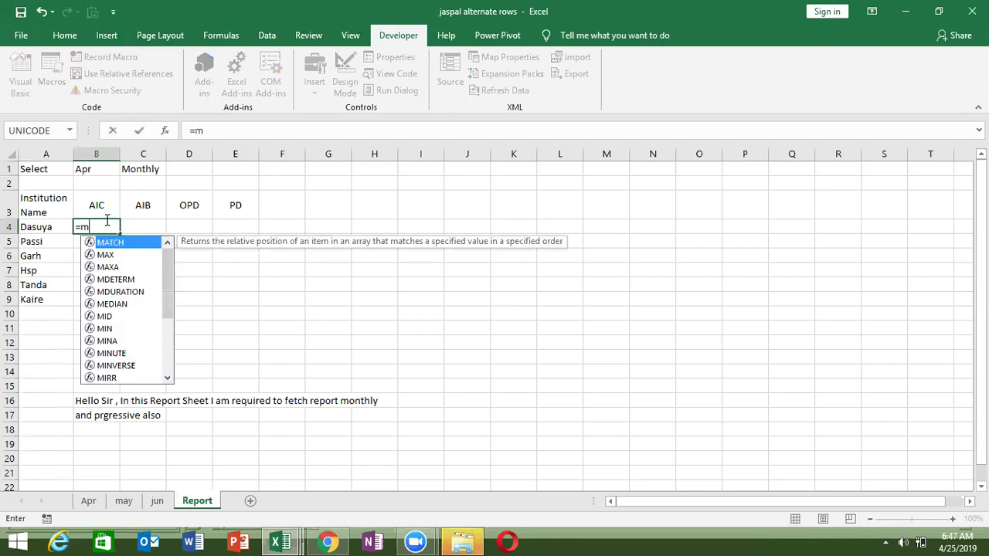
key("Tab")
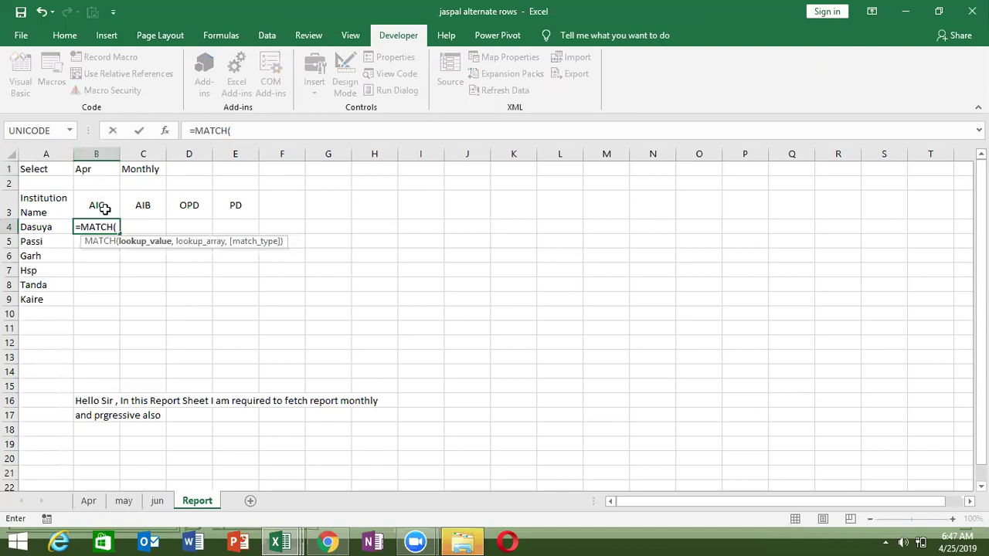
left_click(63, 230)
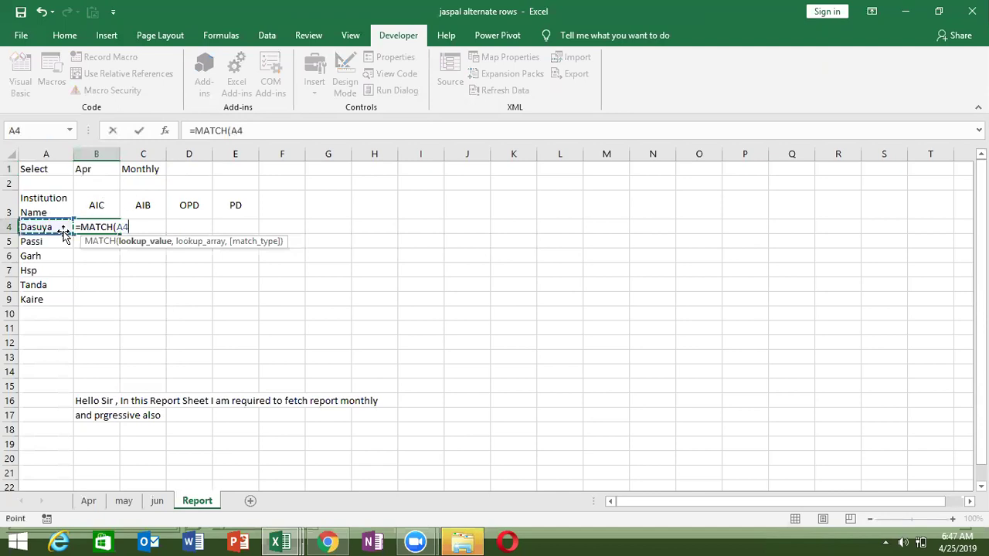
type(",")
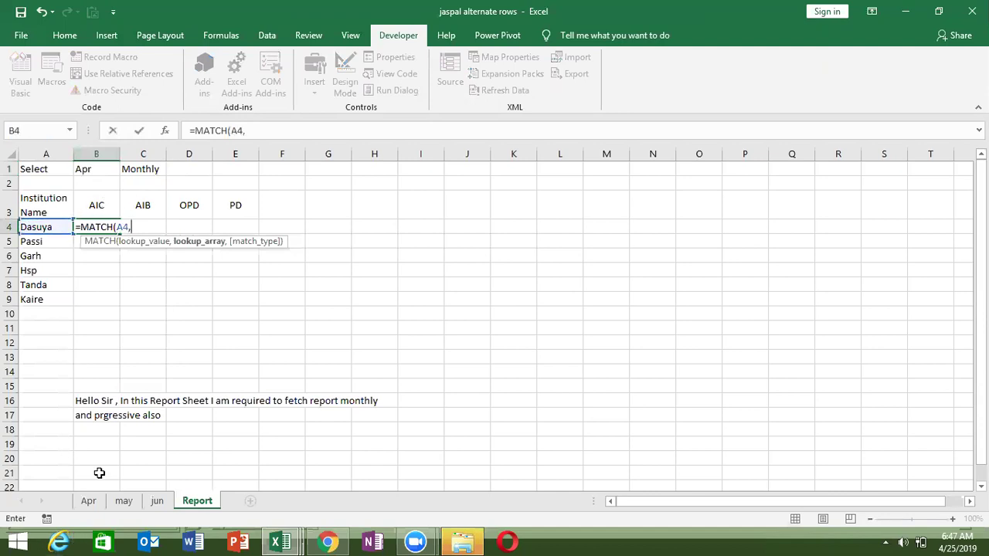
left_click(88, 500)
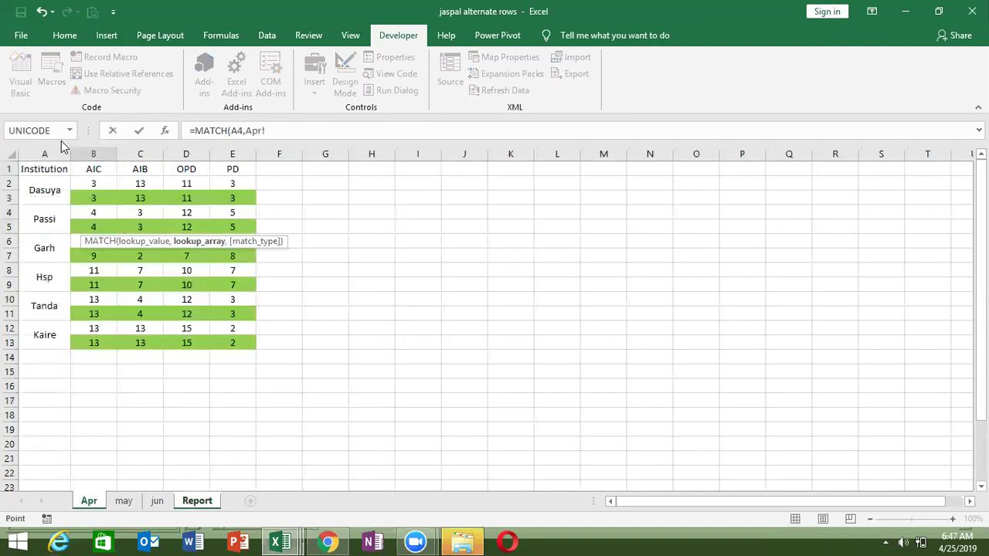
left_click(52, 152)
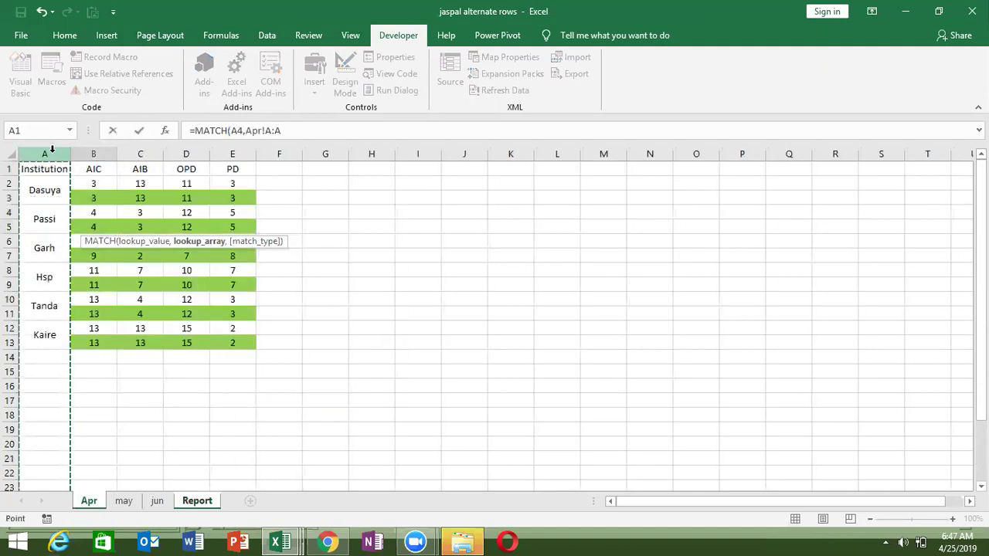
type(",0")
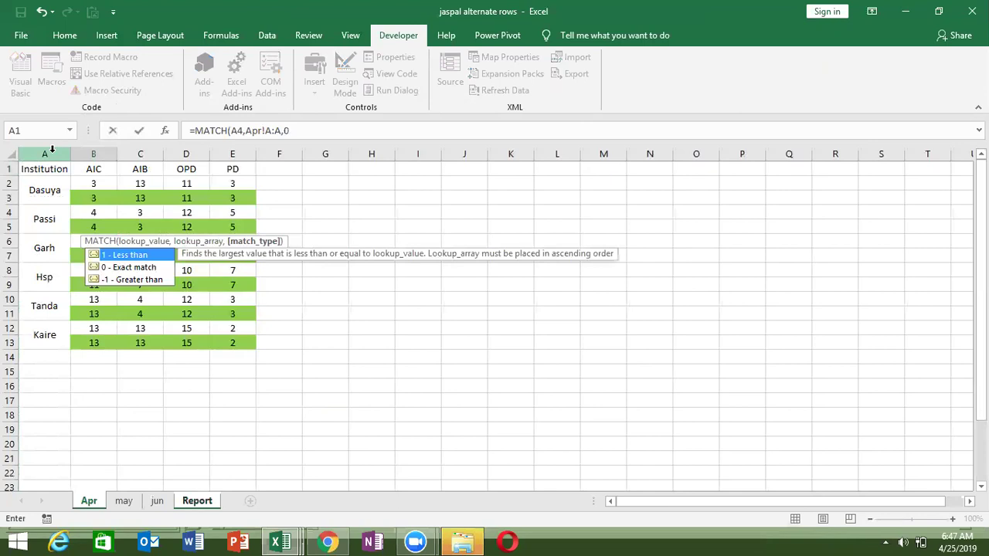
type(")")
key("Return")
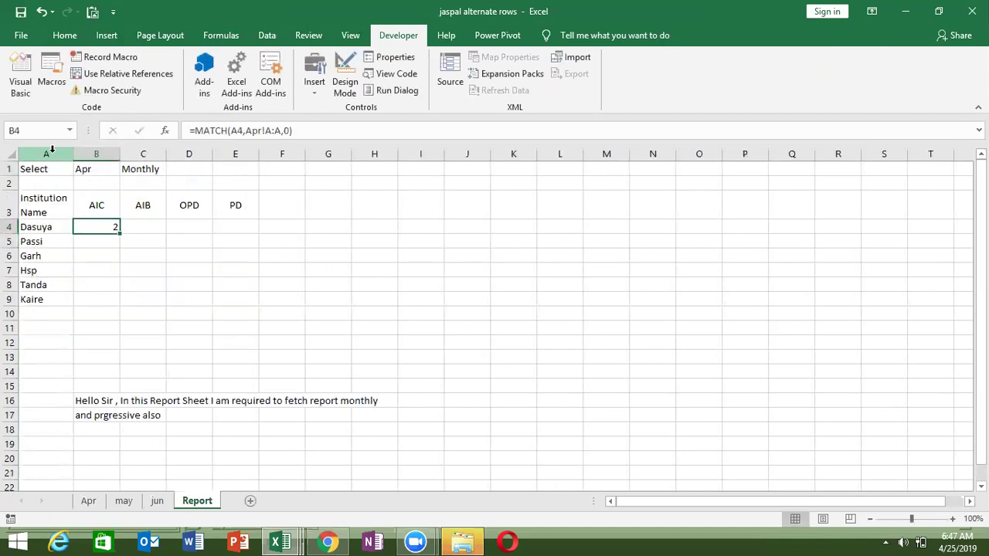
Step: Enter =MATCH(B3,Apr!1:1,0) in B5 so it returns AIC's column position, 2
key("Down")
type("=m")
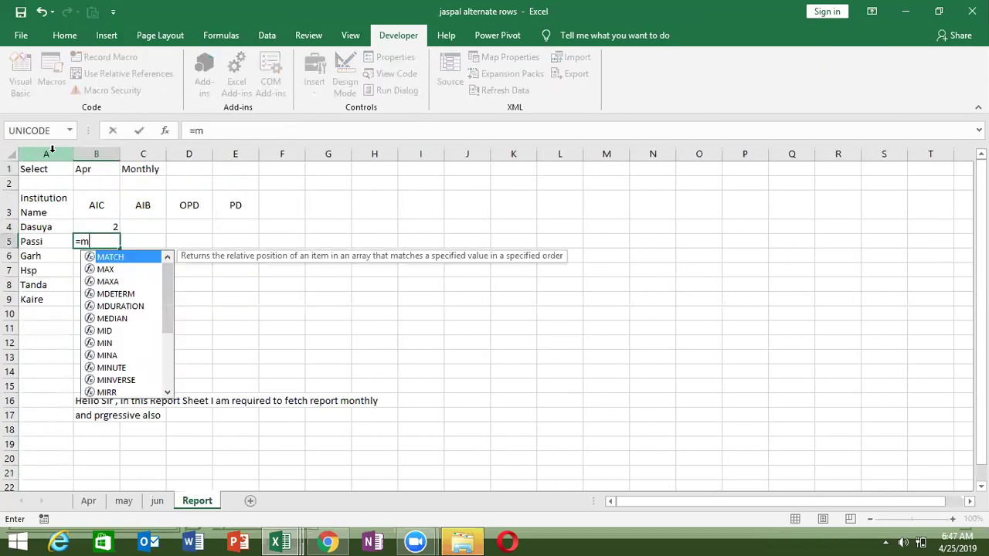
type("a")
key("Tab")
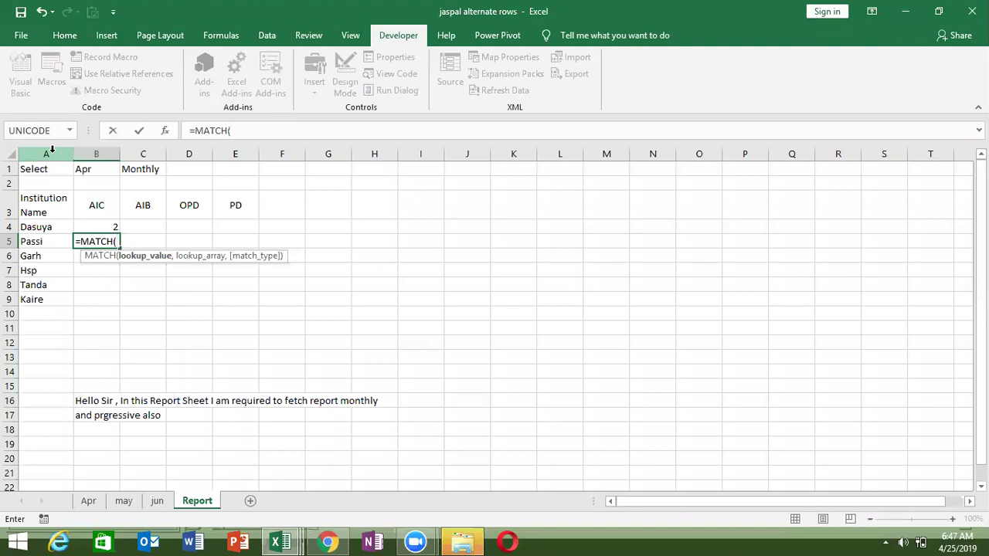
left_click(100, 205)
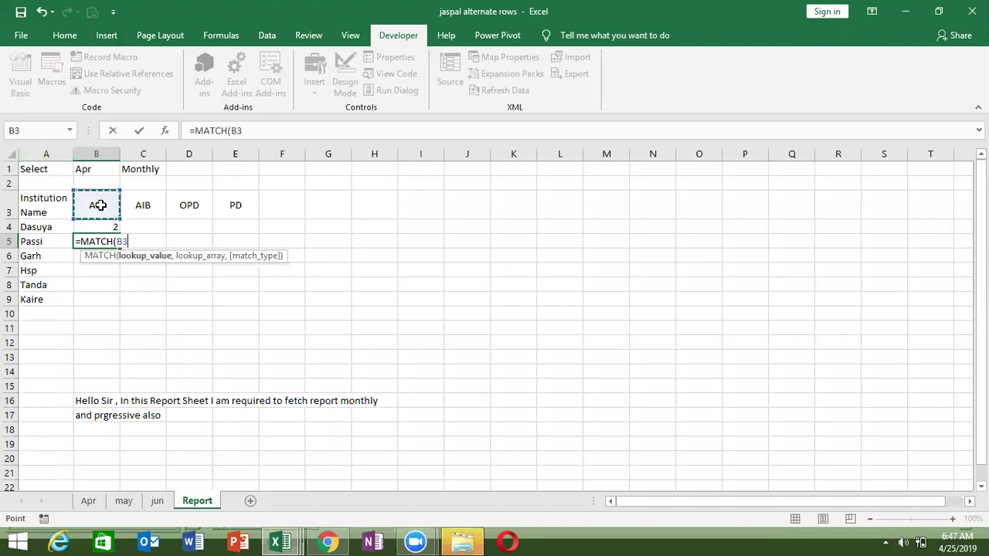
type(",")
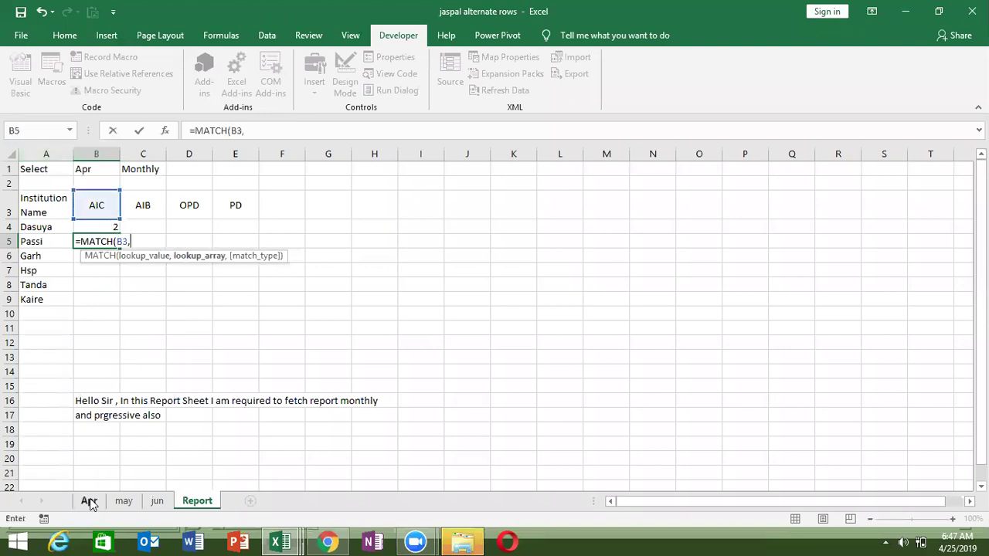
left_click(89, 502)
left_click(10, 168)
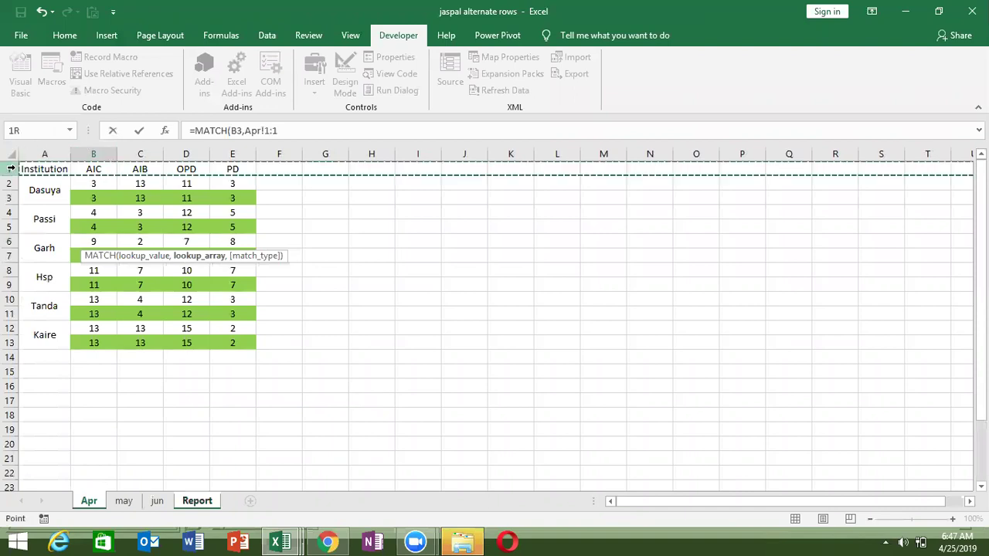
type(",0")
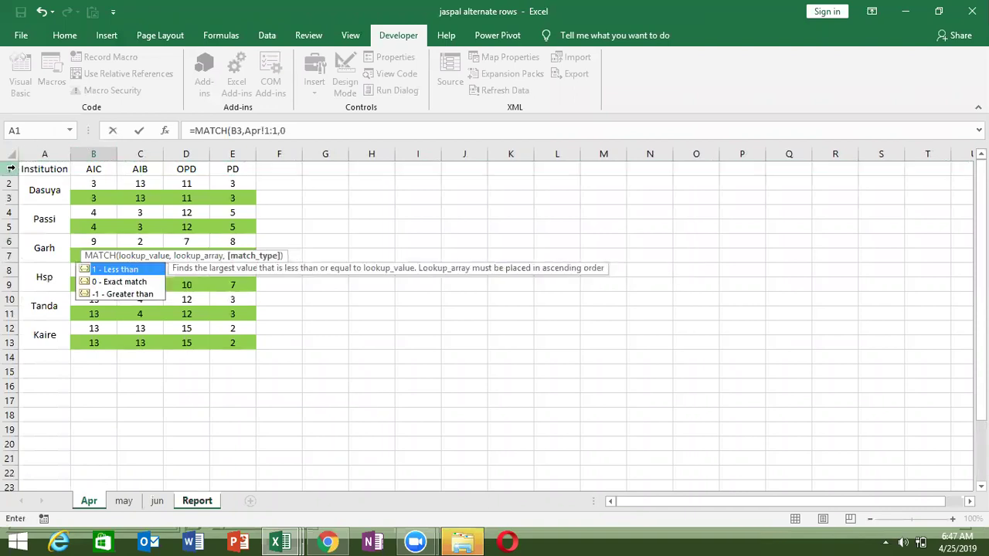
type(")")
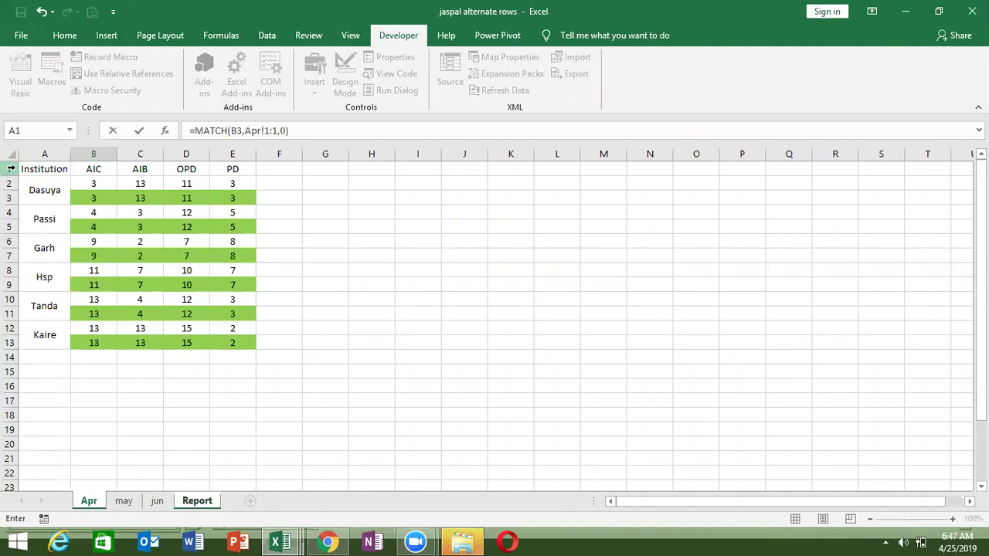
key("Return")
Step: Compare the MATCH formulas in B4 and B5
key("Up")
key("Down")
key("Up")
key("Down")
key("Up")
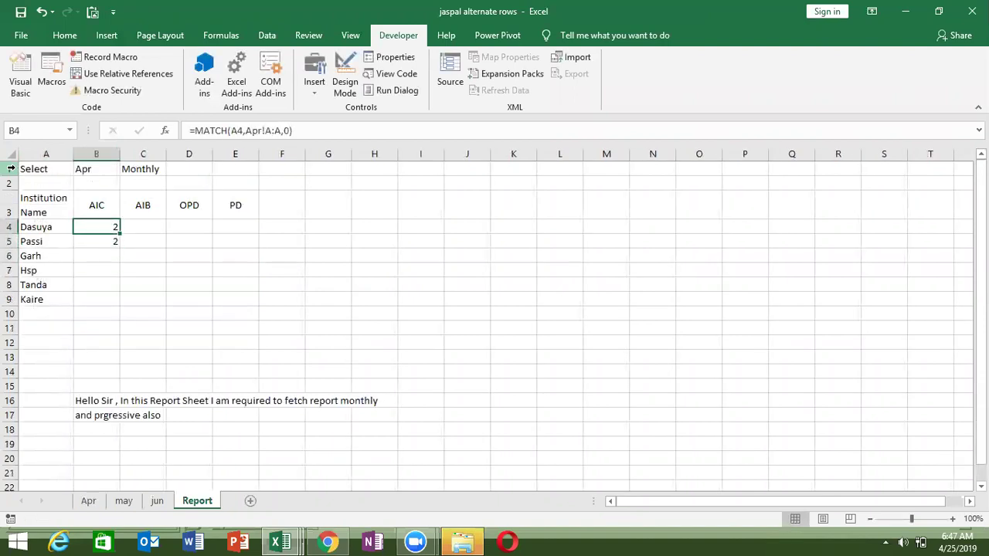
key("Down")
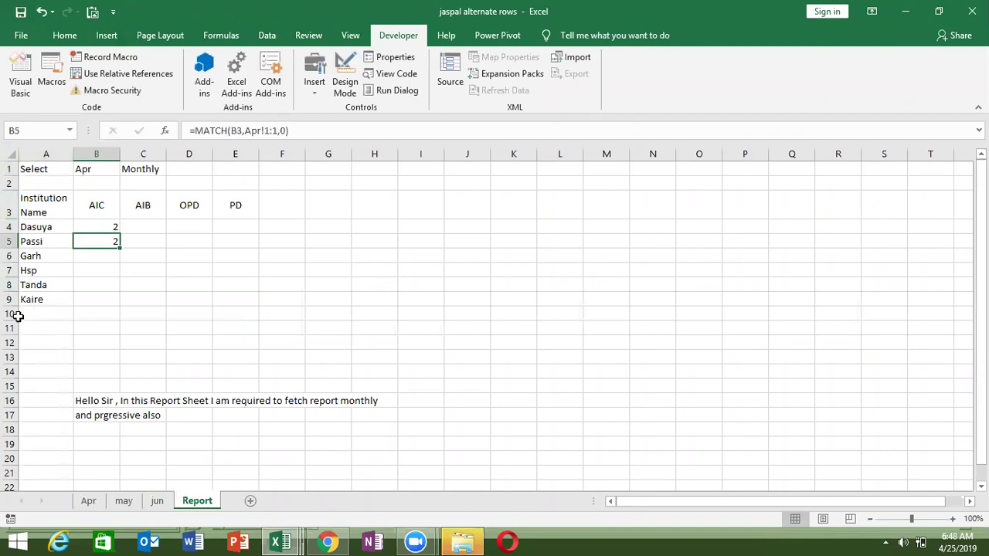
Step: Check the Apr sheet's Dasuya and Passi data rows, then return to Report
left_click(87, 503)
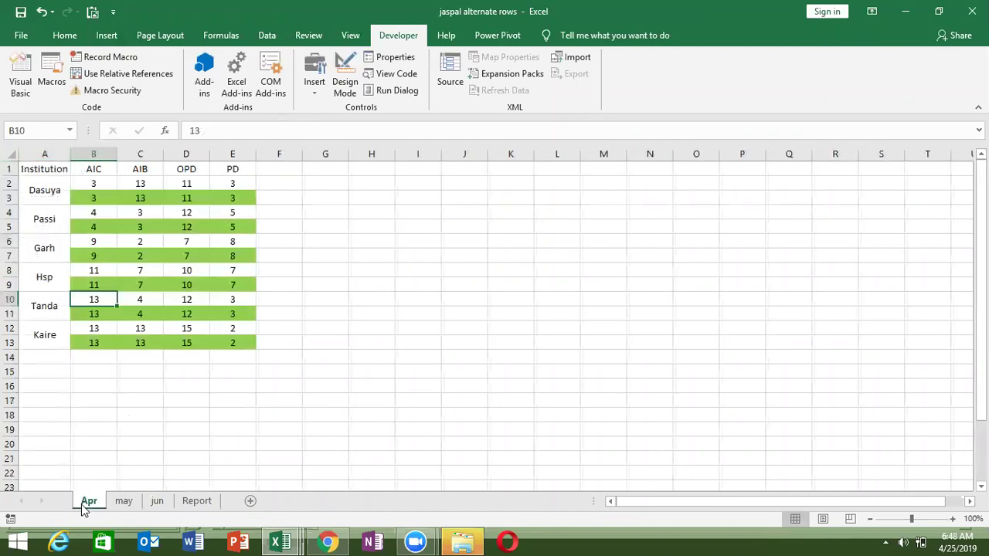
left_click(8, 183)
left_click(8, 212)
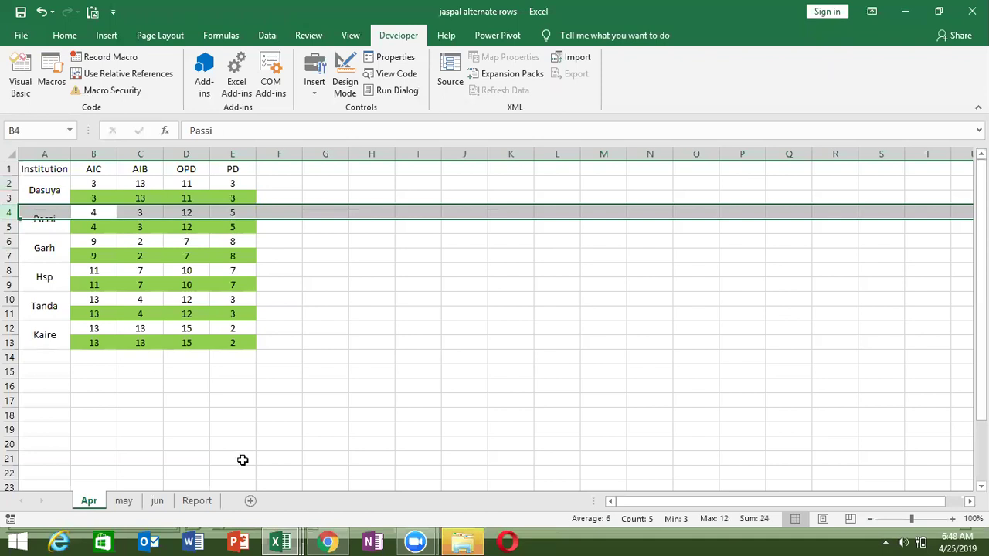
left_click(198, 501)
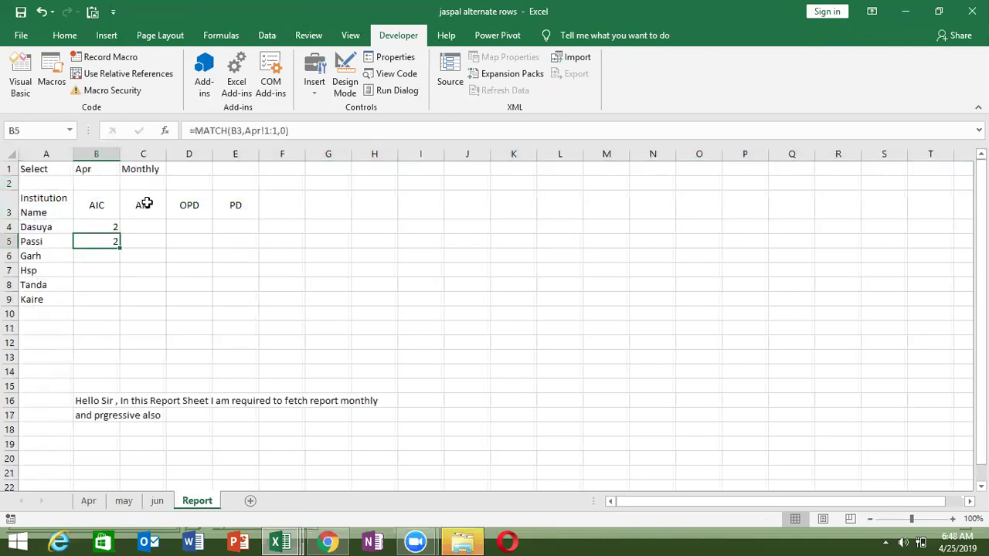
Step: In B5's formula, replace the hard-coded Apr with B1&"!1:1"
left_click(259, 131)
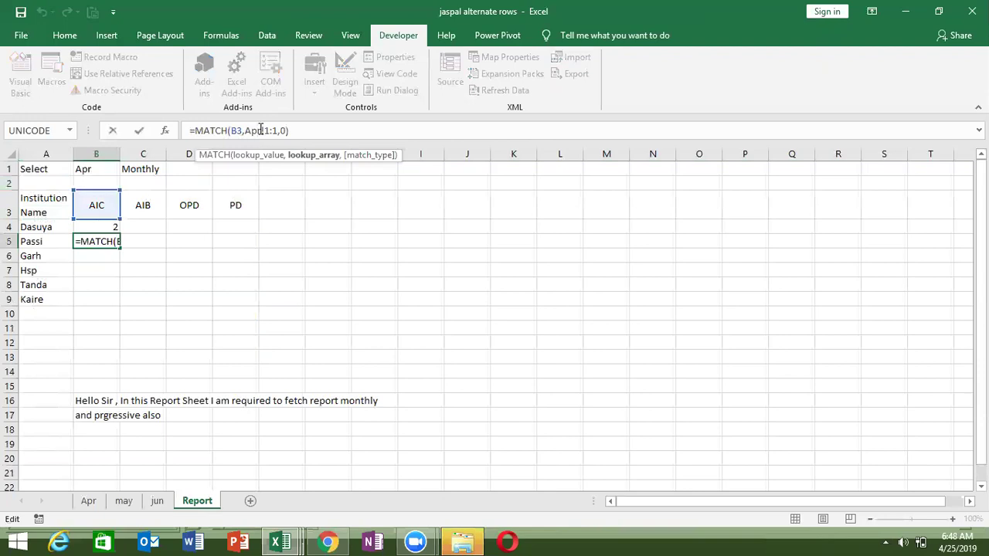
key("BackSpace")
key("BackSpace")
key("BackSpace")
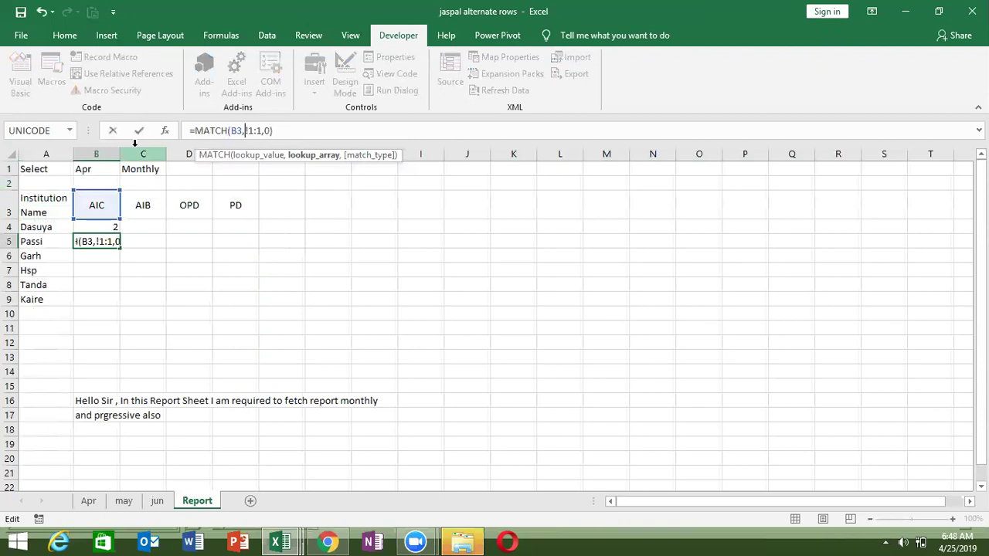
left_click(86, 167)
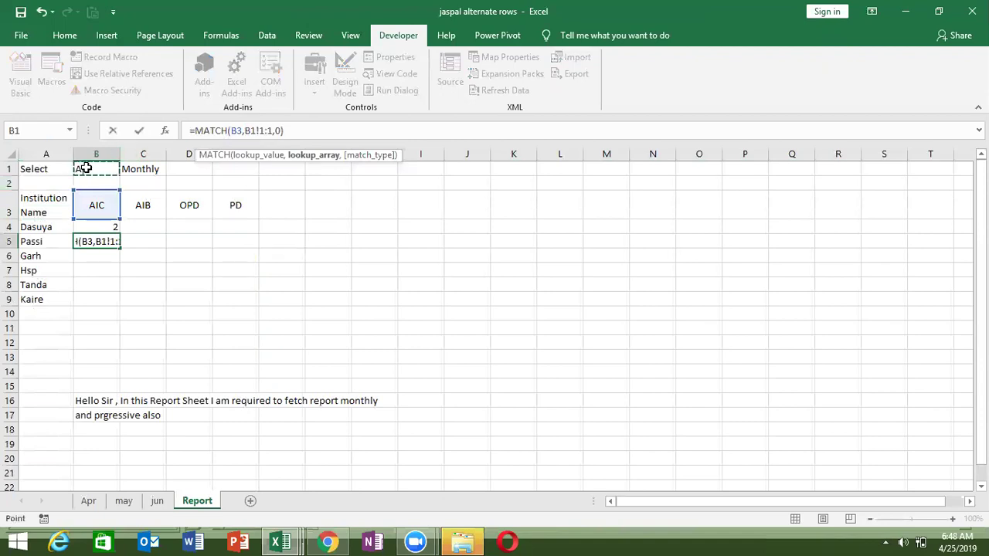
type("&")
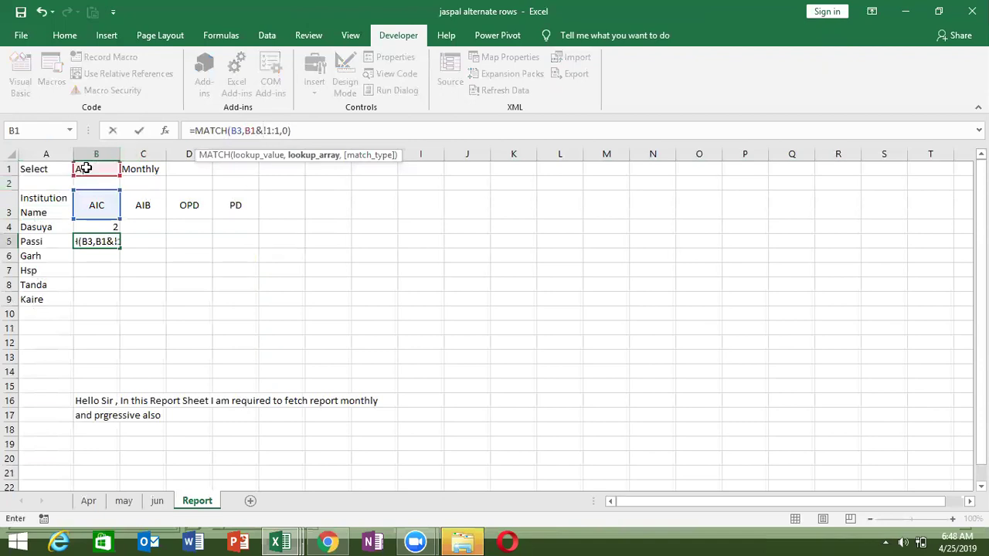
type("\"")
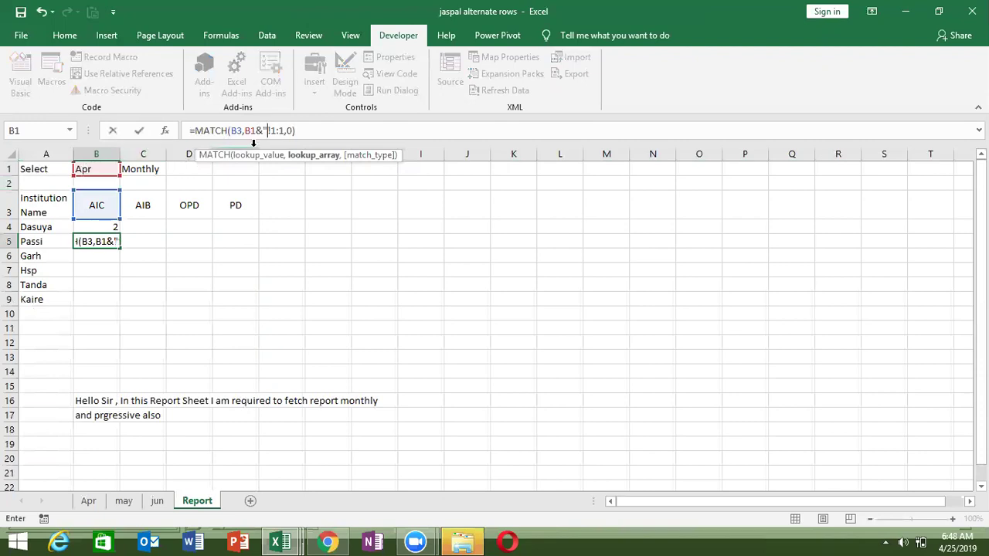
left_click(285, 130)
type("\"")
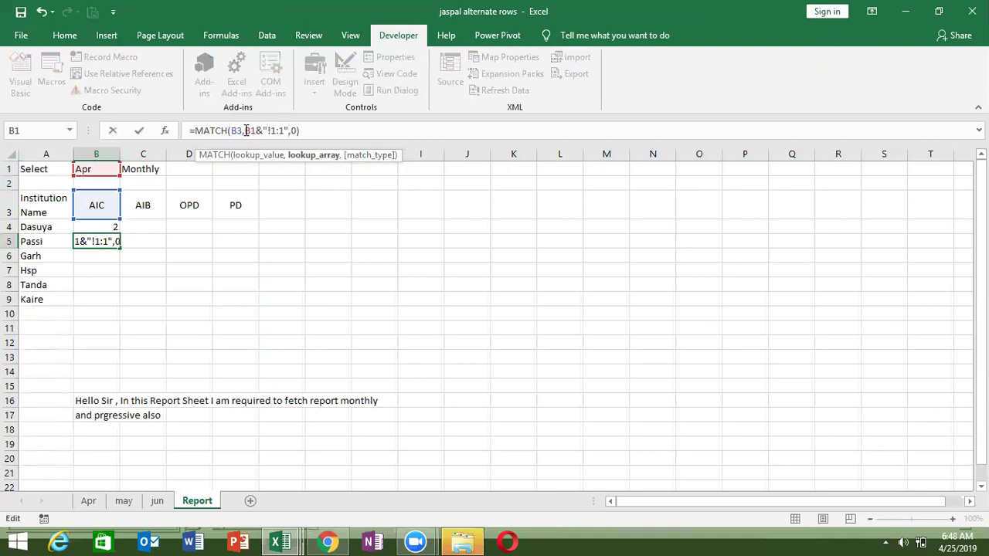
Step: Wrap that text in INDIRECT so B5 reads =MATCH(B3,INDIRECT(B1&"!1:1"),0)
left_click(245, 131)
type("ind")
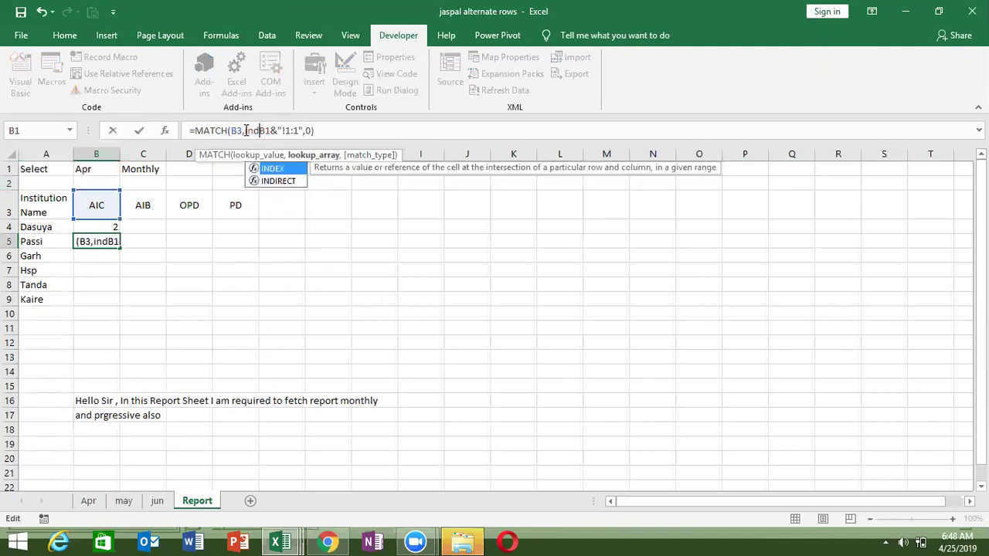
key("Tab")
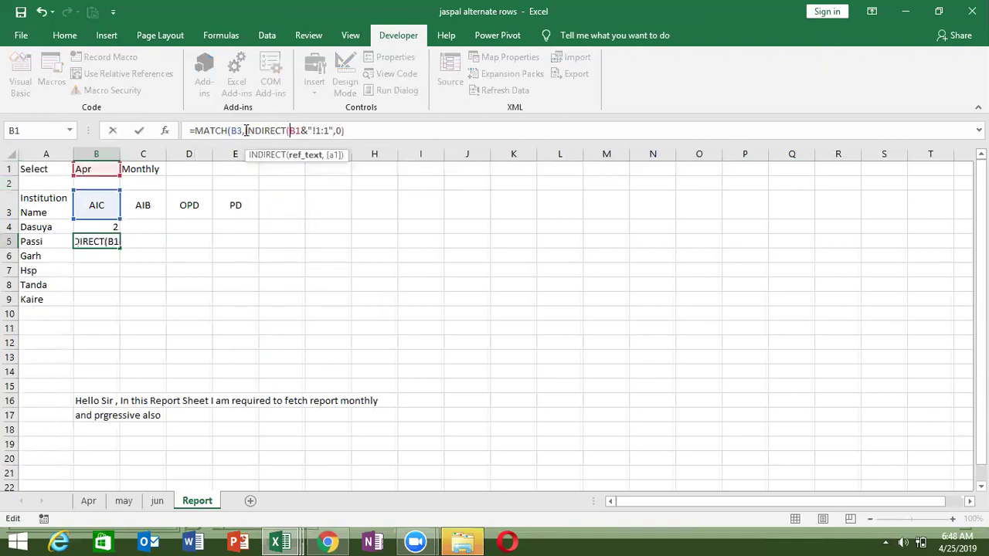
left_click(333, 131)
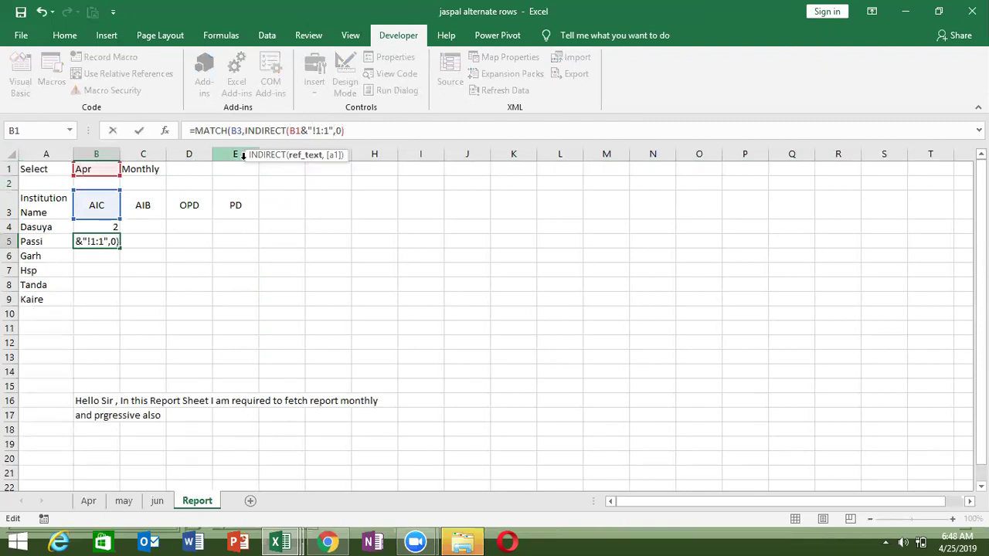
type(")")
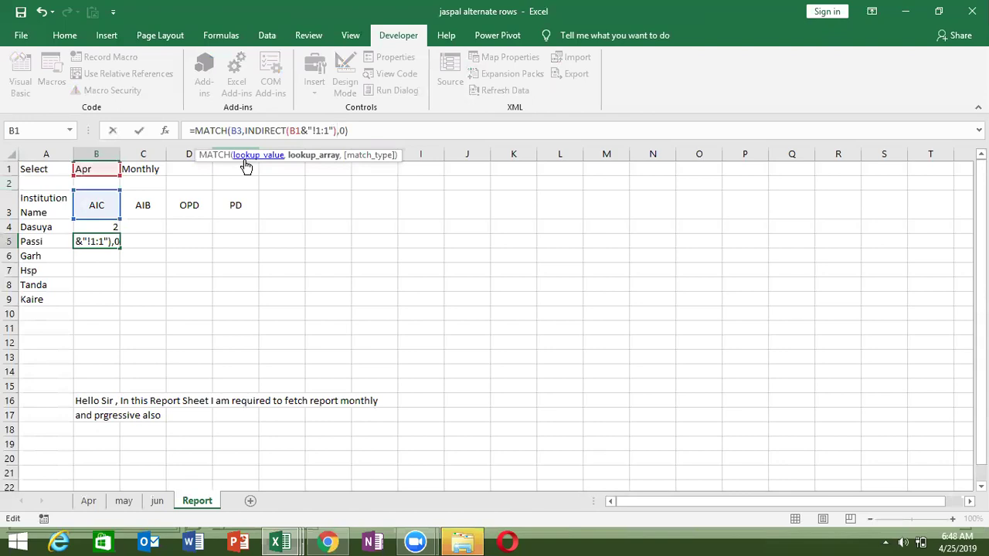
key("Return")
key("Up")
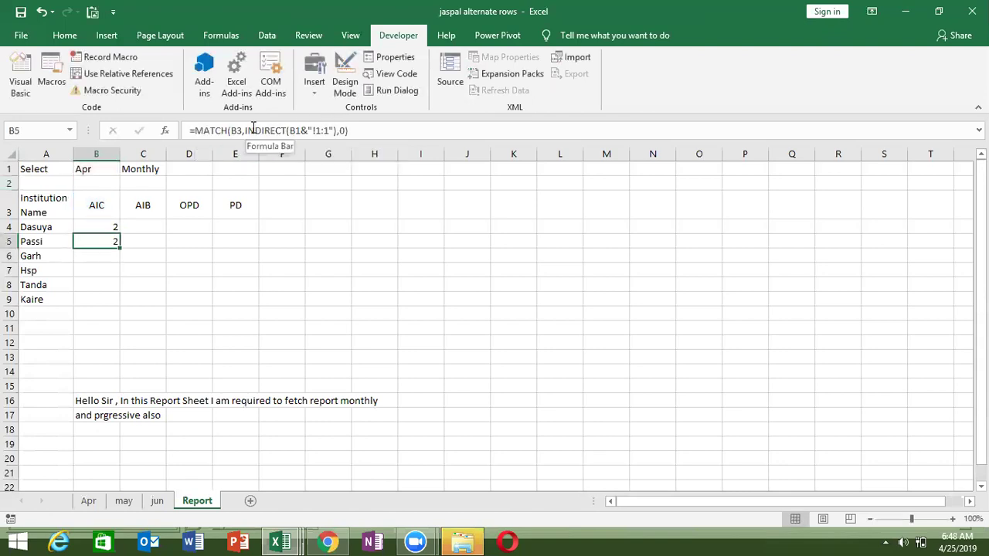
Step: In B4's formula, replace the hard-coded Apr! with B1&"!A:A"
left_click(106, 227)
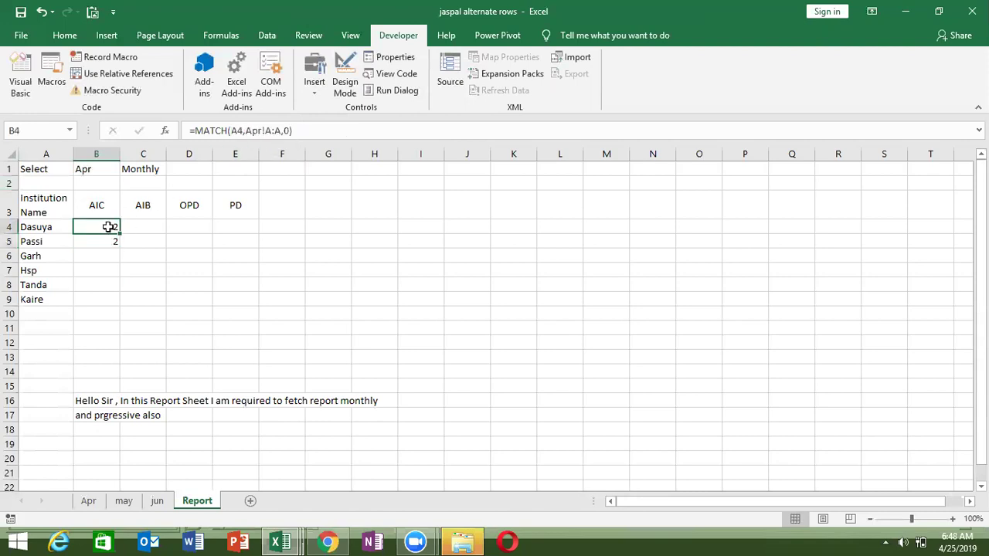
double_click(256, 130)
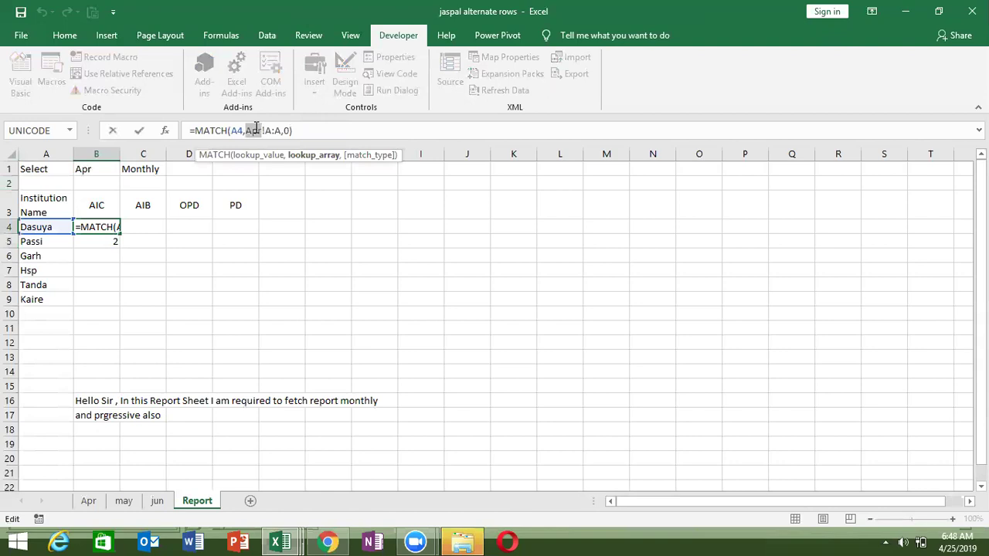
key("BackSpace")
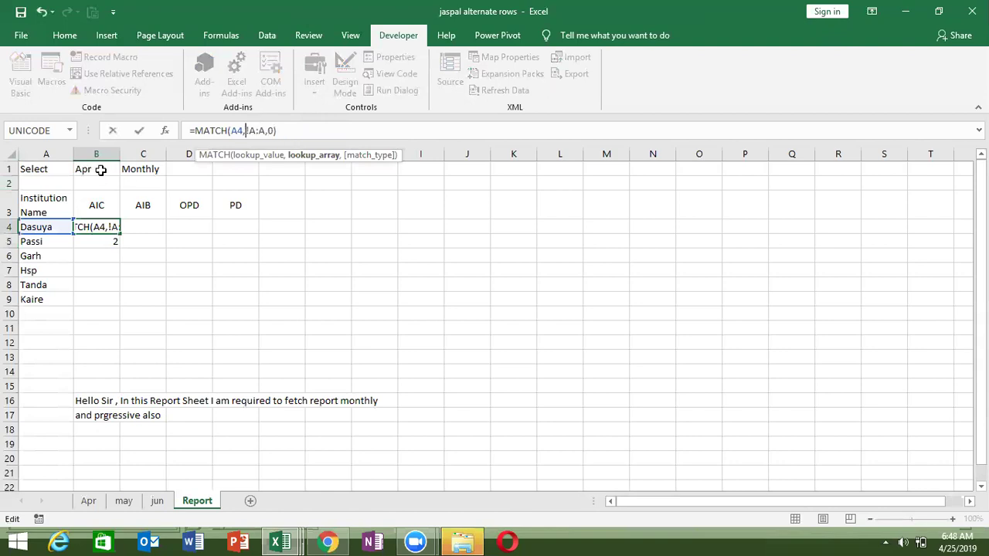
left_click(101, 171)
type("&")
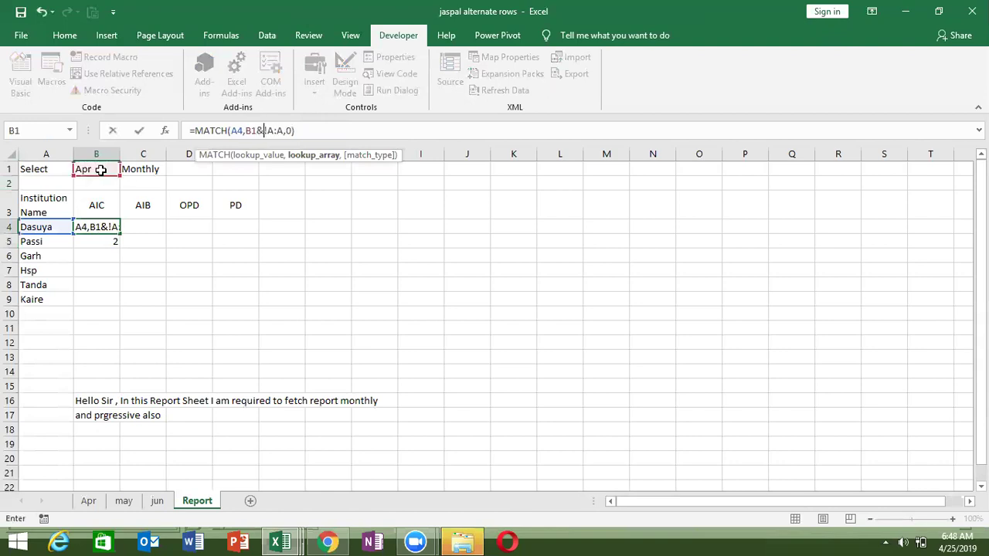
type("\"")
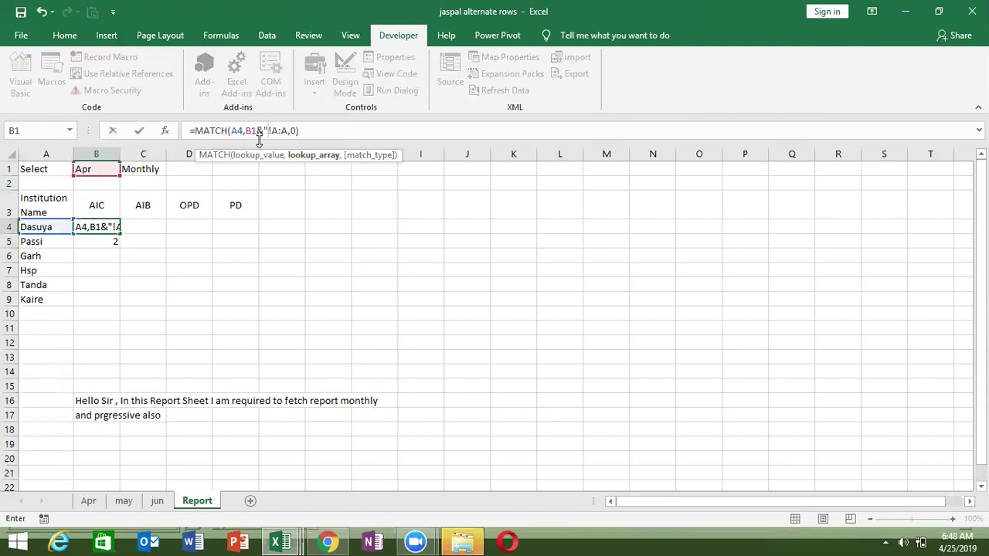
left_click(289, 132)
type("\",")
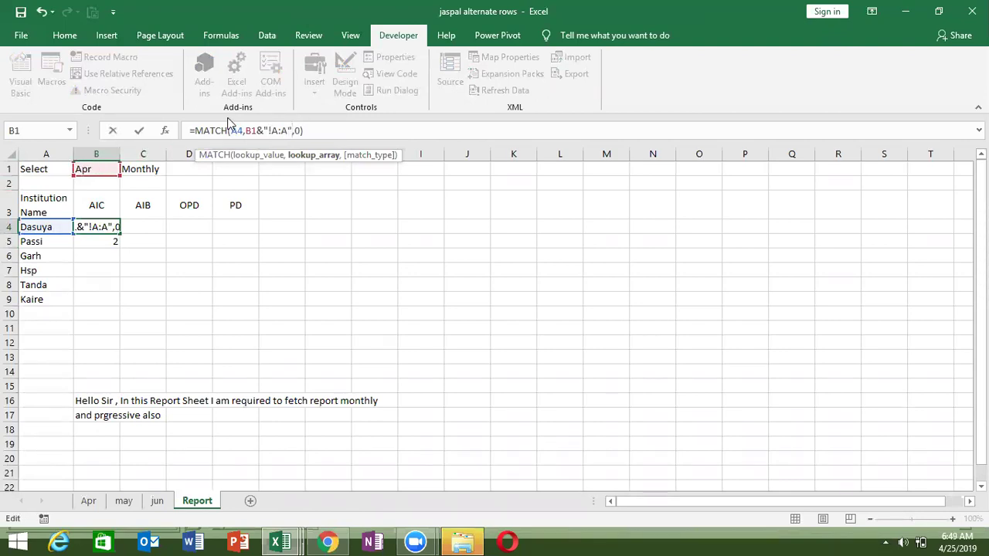
Step: Wrap that text in INDIRECT so B4 reads =MATCH(A4,INDIRECT(B1&"!A:A"),0)
left_click(244, 133)
type(",")
type("in")
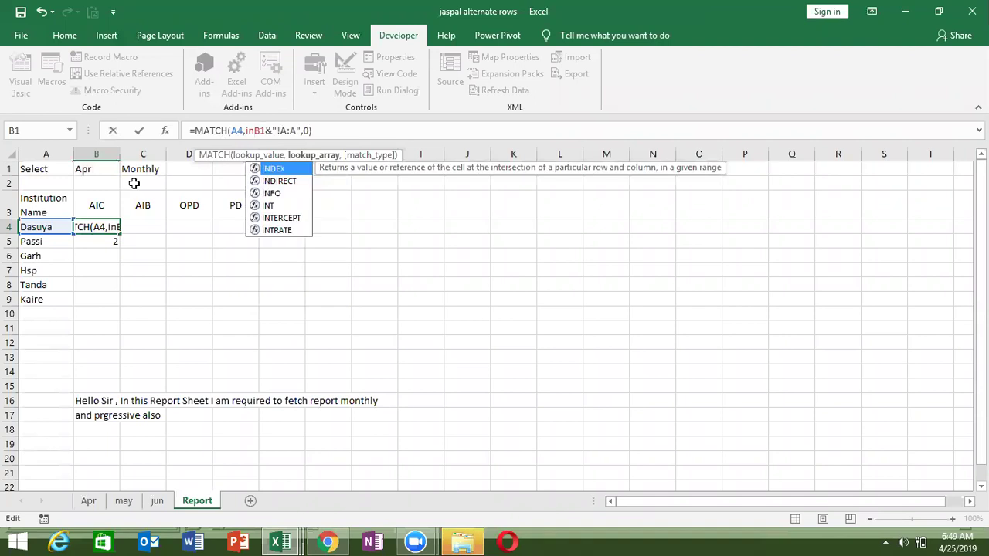
key("Down")
key("Escape")
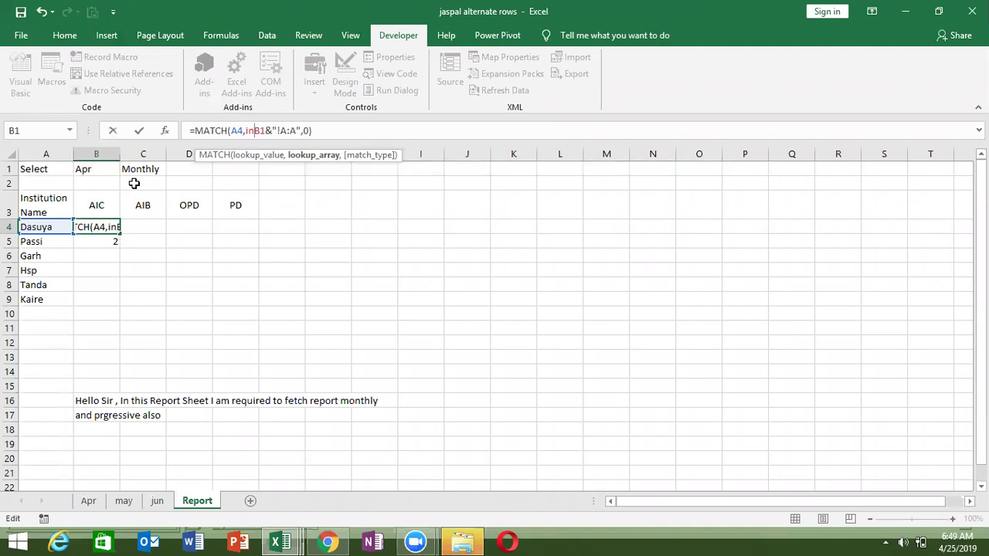
key("BackSpace")
key("BackSpace")
type("IN")
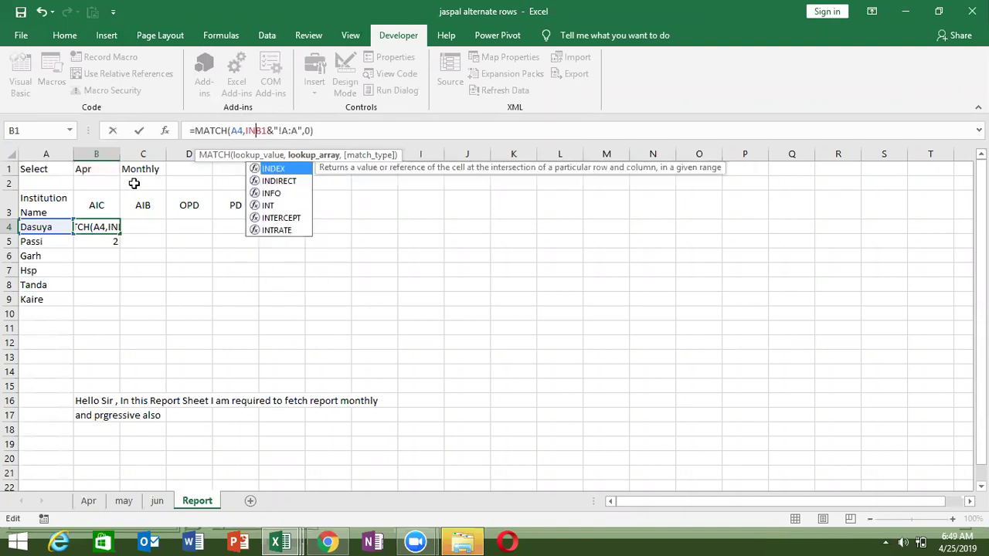
key("Down")
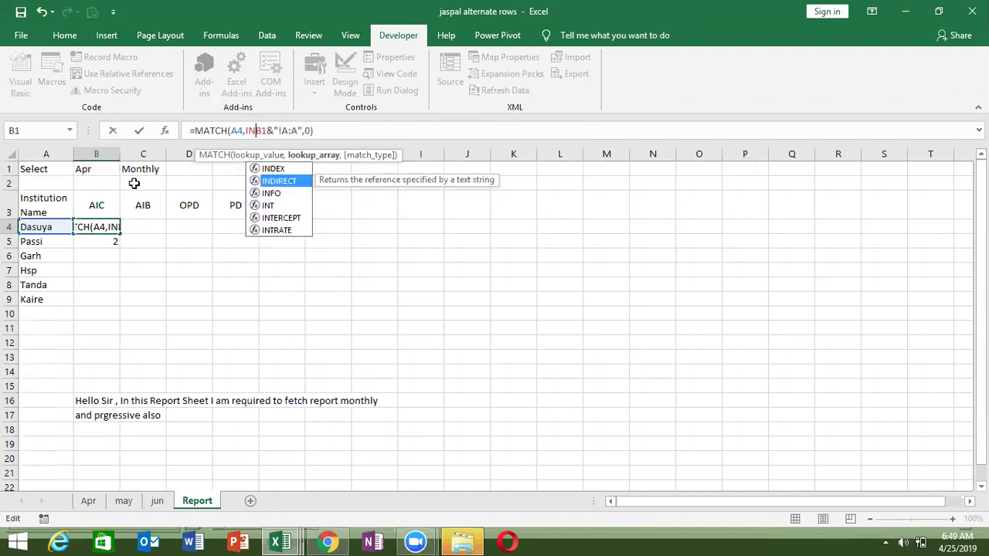
key("Tab")
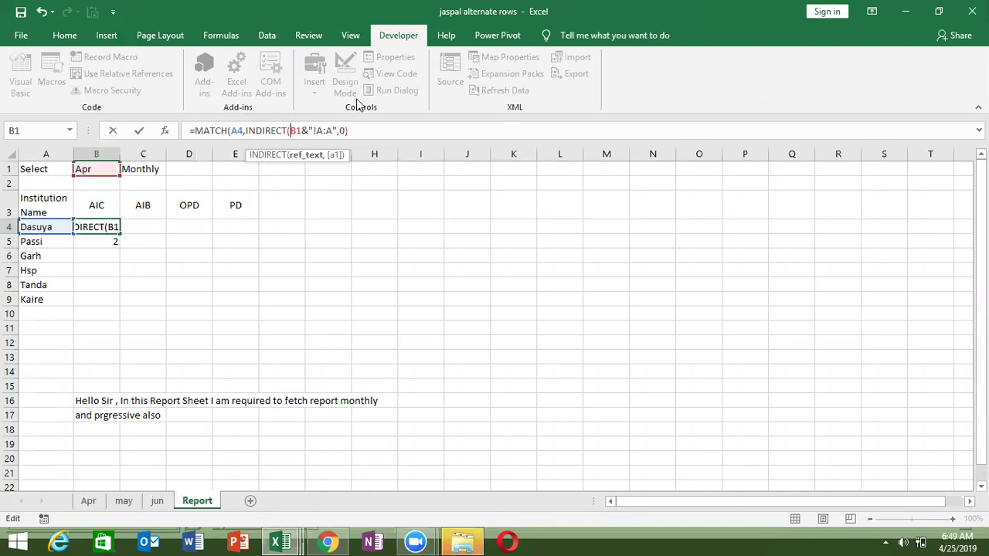
left_click(337, 130)
type(")")
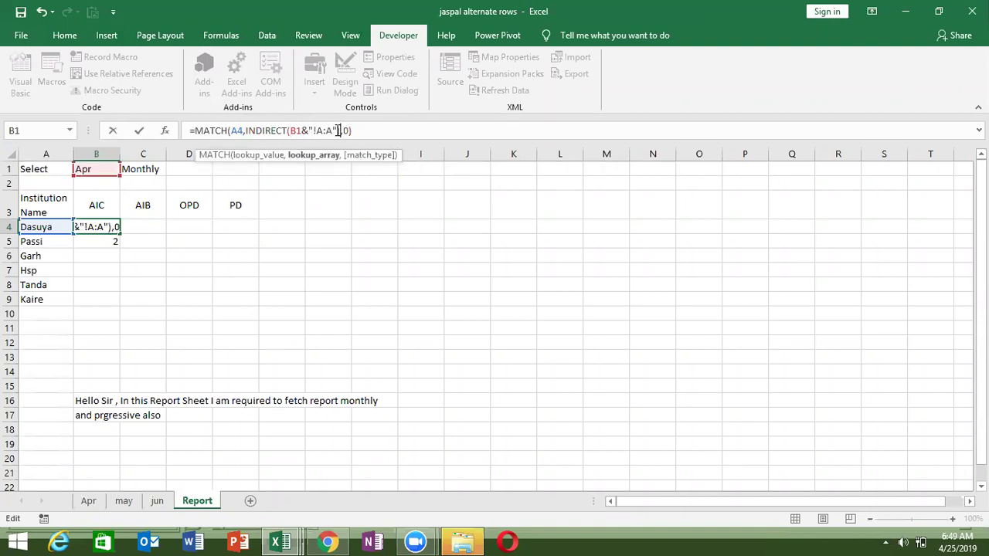
key("Return")
Step: Recheck B4's updated formula, still returning 2, and move to C4
key("Up")
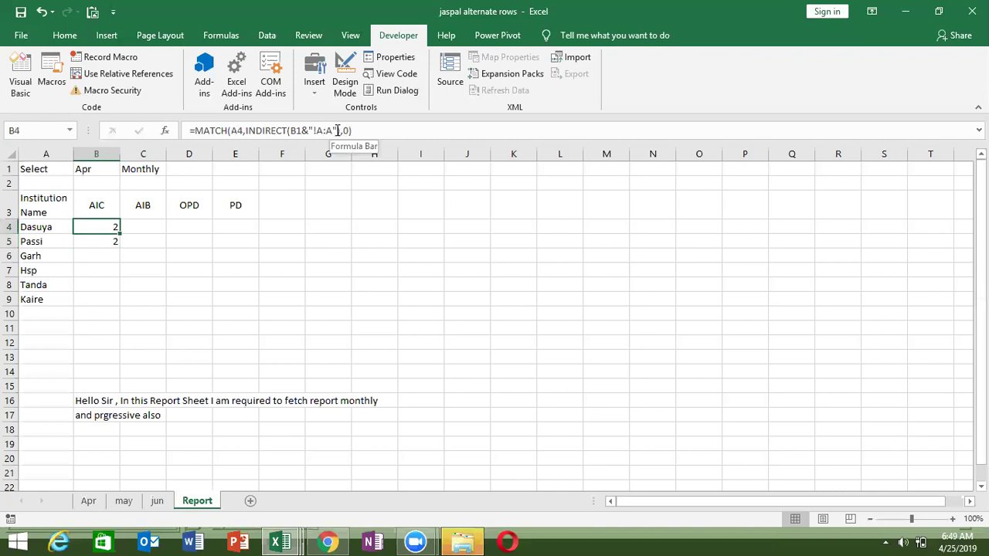
key("Down")
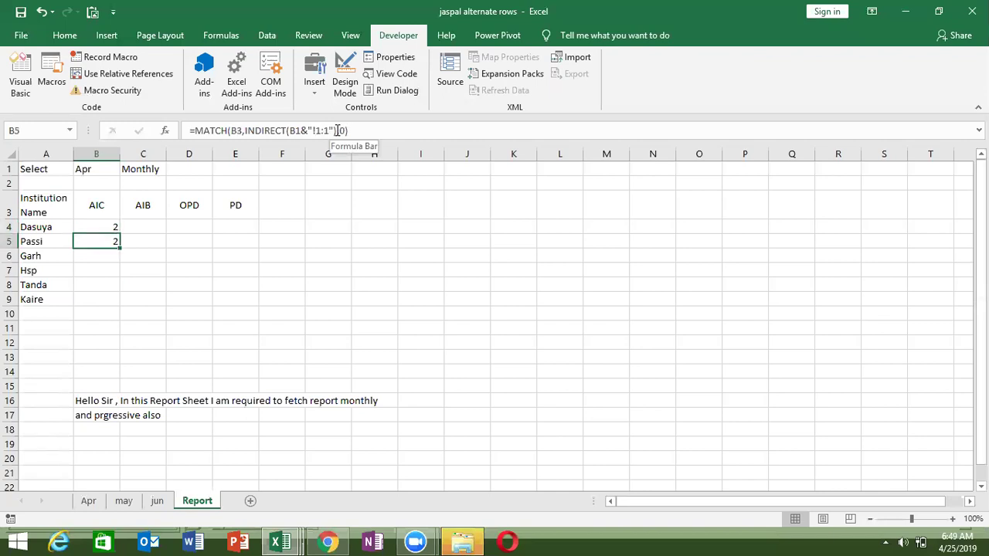
key("Right")
key("Up")
Step: Enter =ADDRESS(B4,B5,1,,B1) in C4, producing the reference Apr!$B$2
type("=")
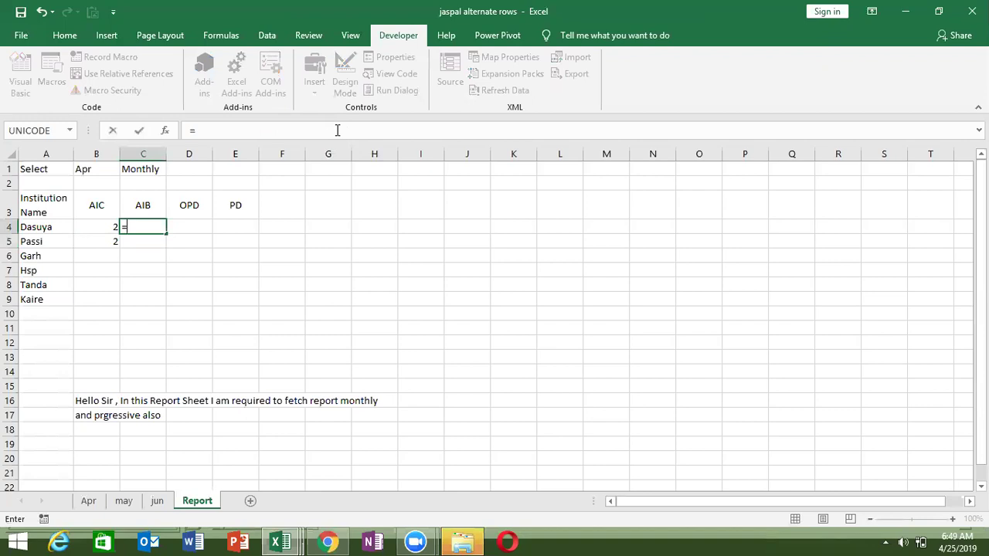
type("AD")
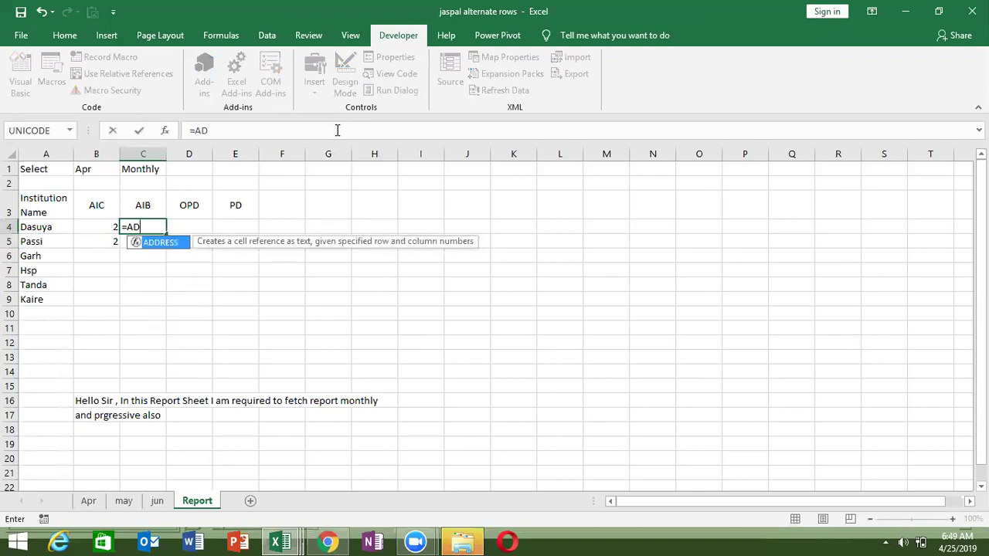
key("Tab")
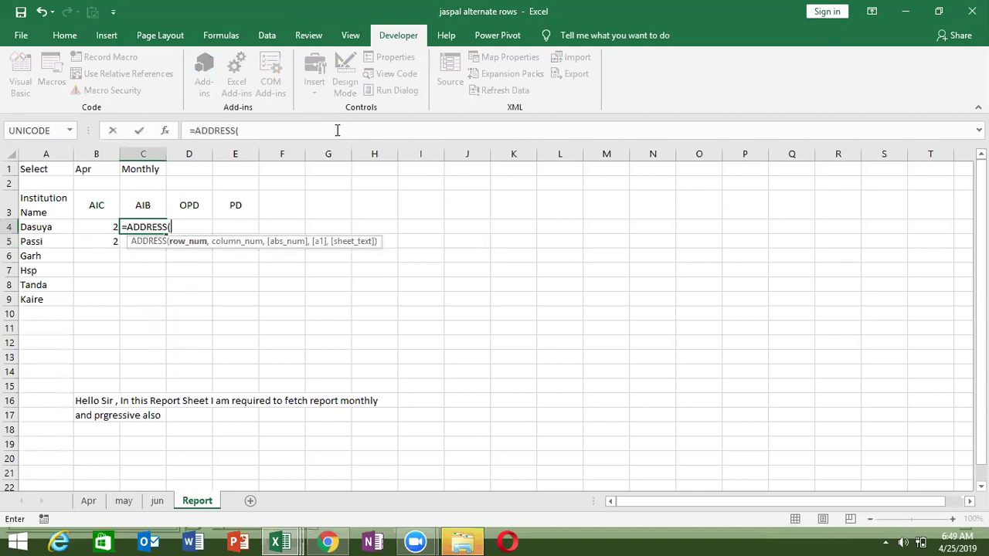
left_click(108, 223)
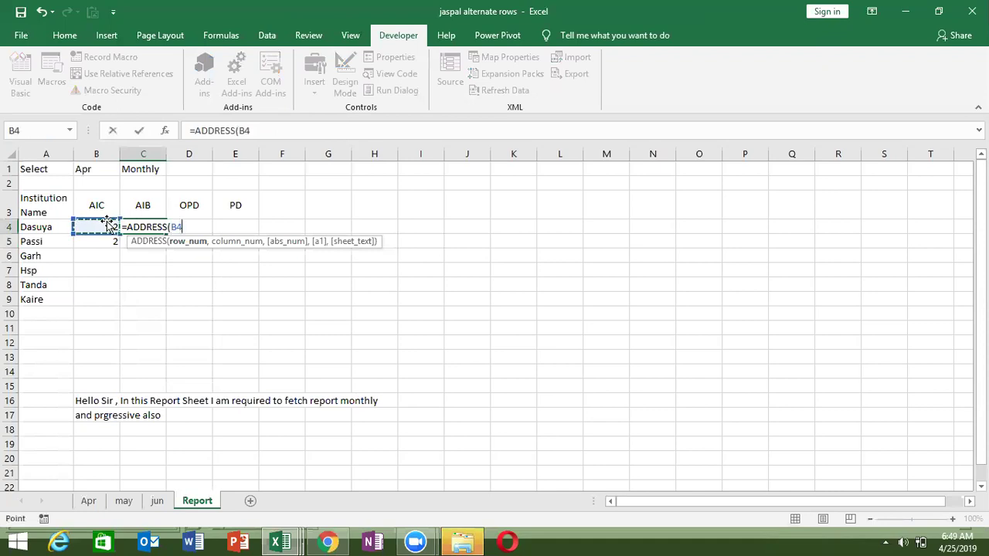
type(",")
left_click(114, 242)
type(",")
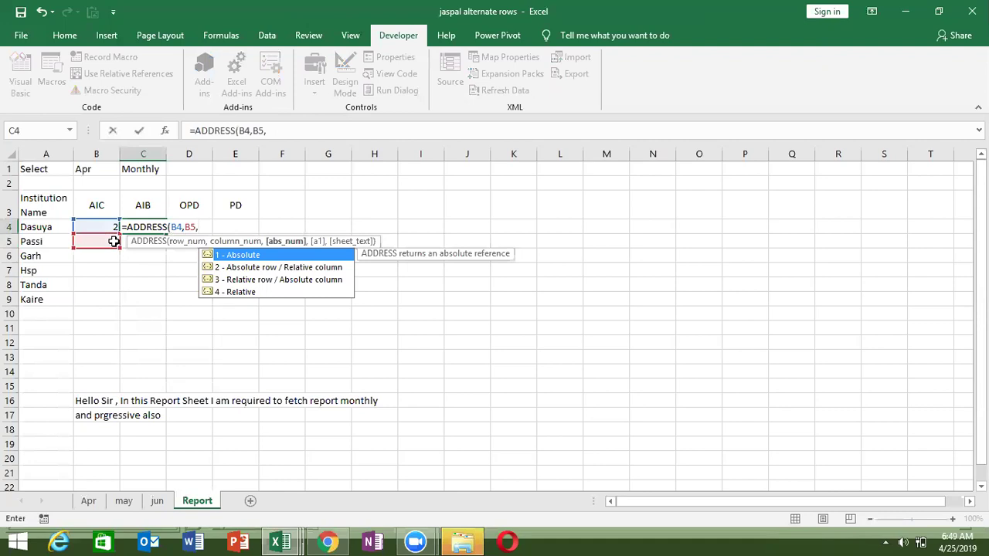
type("1")
type(",")
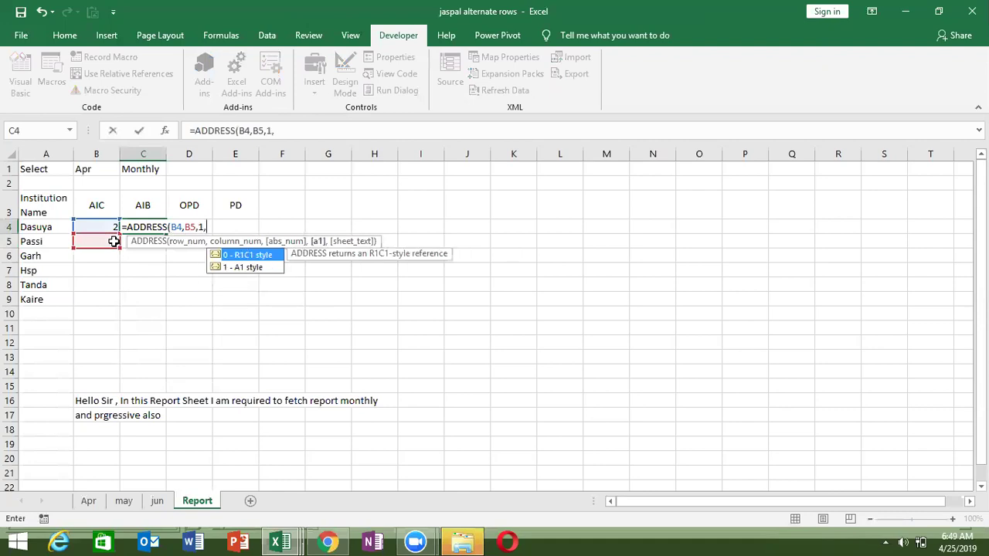
type(",")
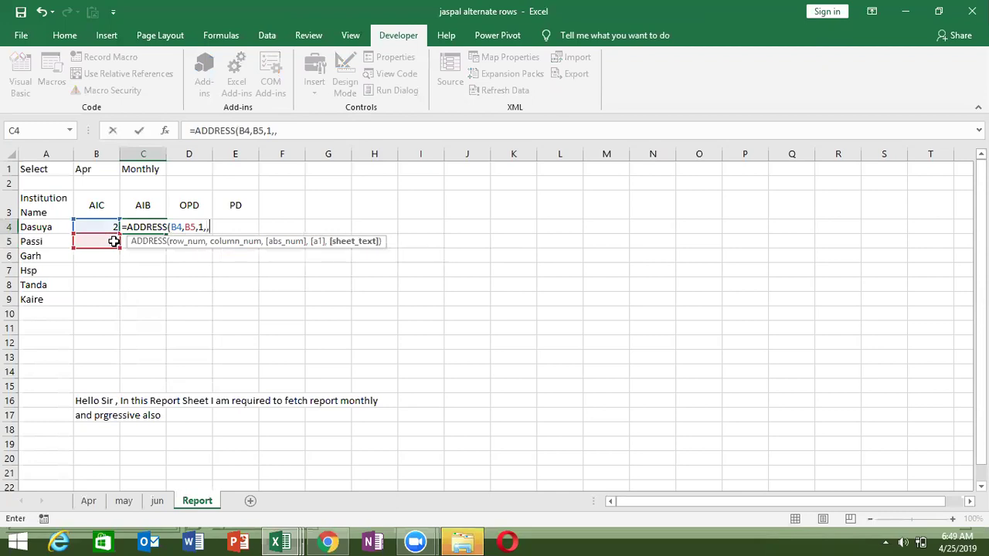
left_click(88, 171)
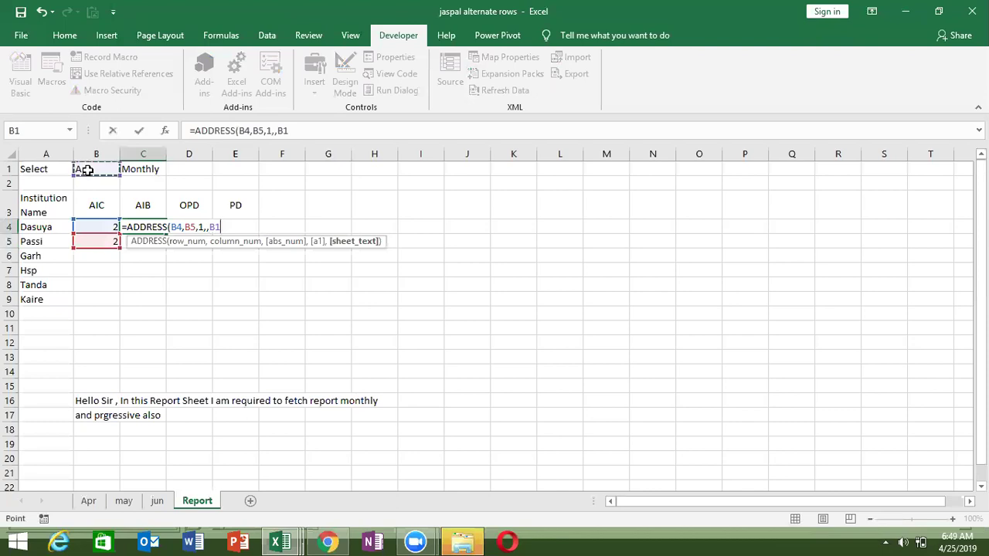
key("Return")
Step: Review C4's ADDRESS formula and move to D4
key("Up")
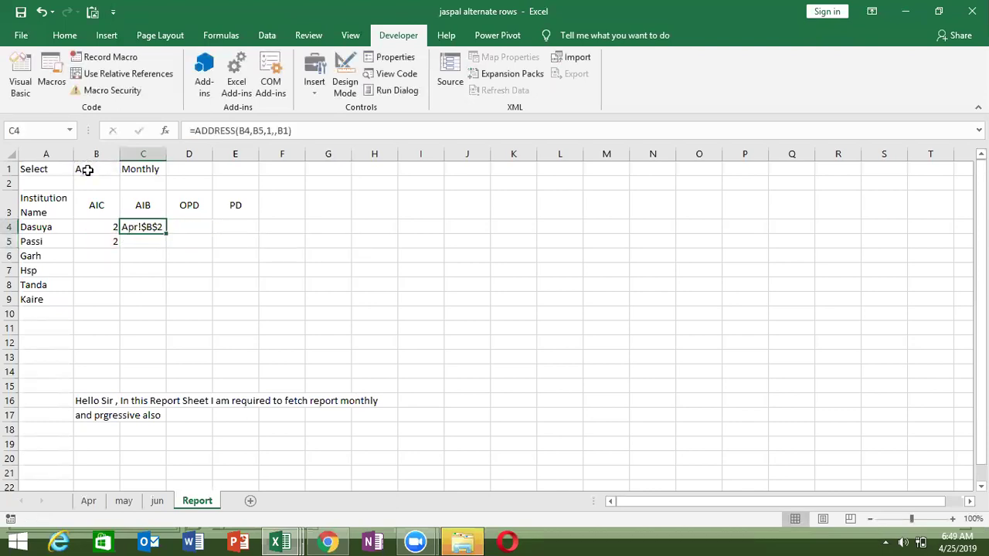
key("Right")
key("Left")
key("Right")
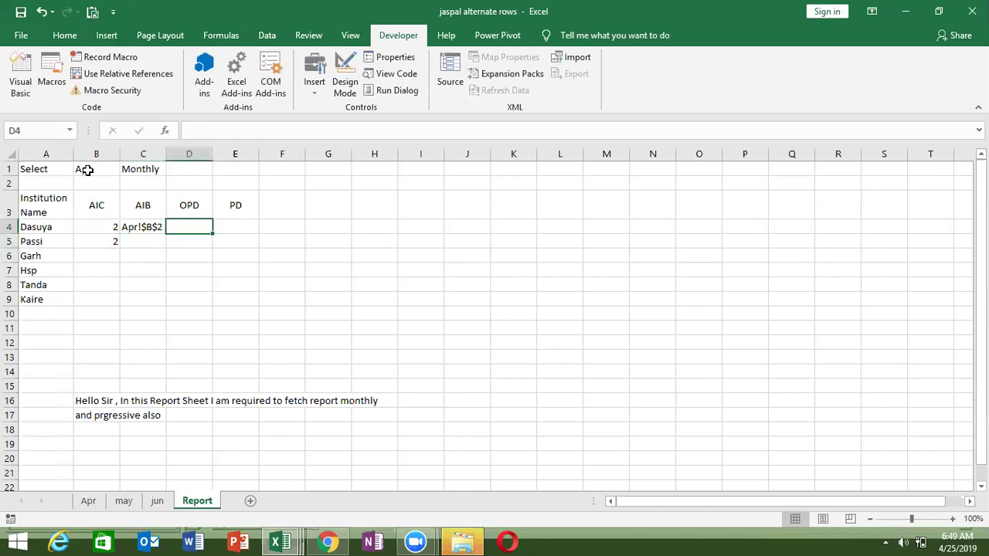
Step: Enter =INDIRECT(C4) in D4 to fetch the value 3 from Apr!$B$2
type("=IN")
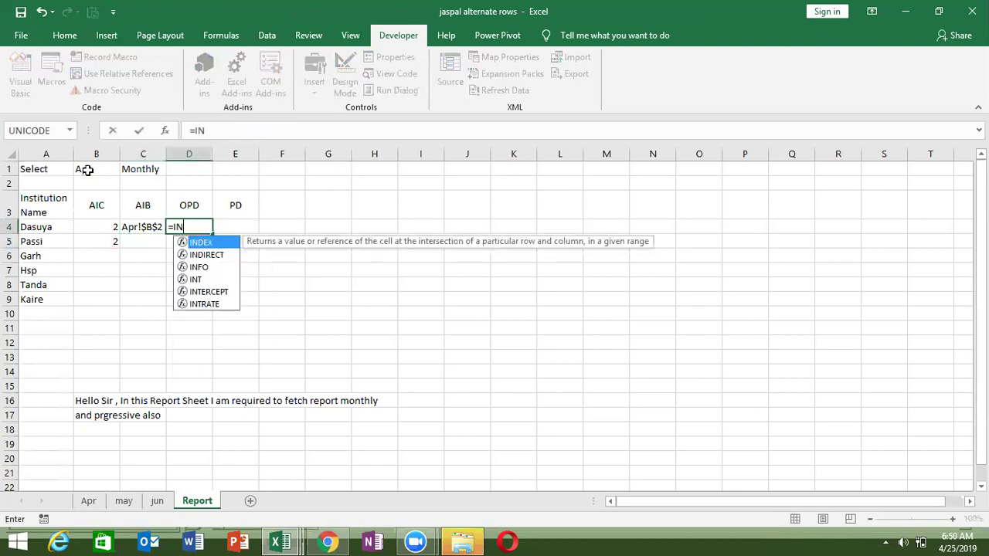
key("Down")
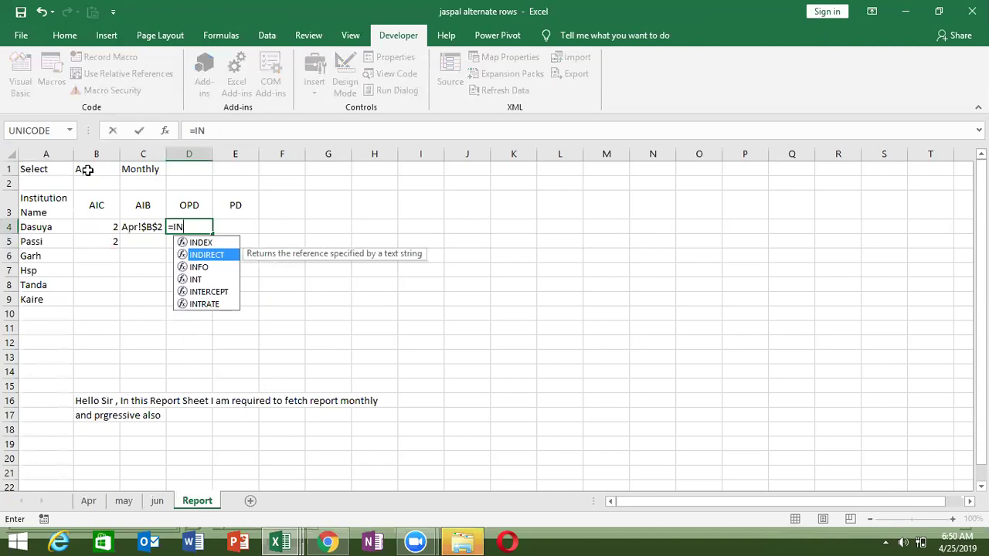
key("Tab")
key("Left")
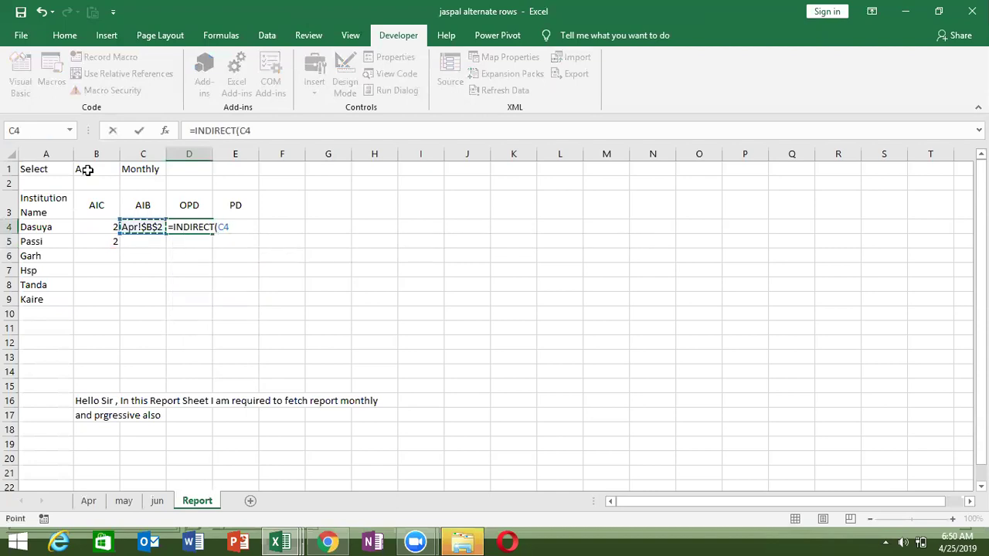
key("Return")
key("Up")
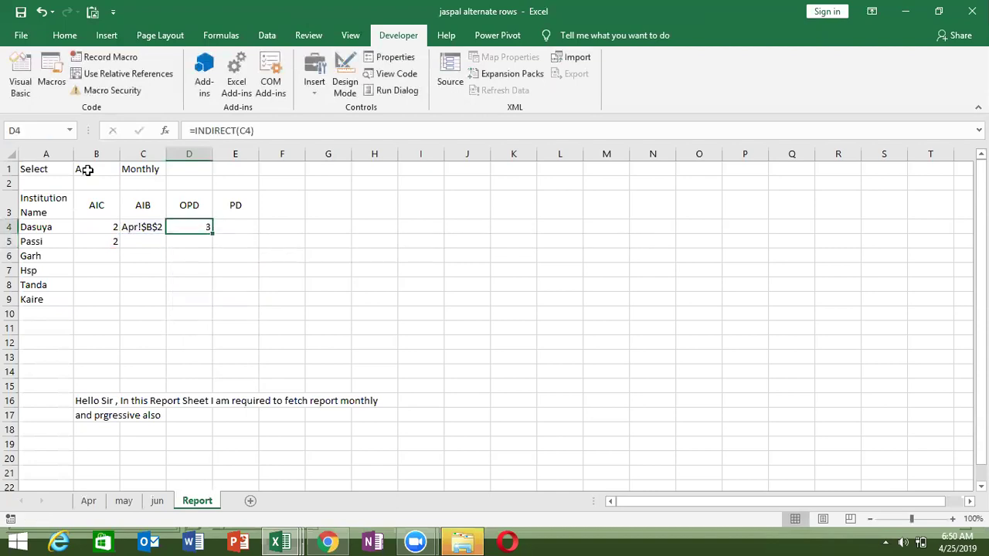
Step: Replace the B5 reference in C4's ADDRESS formula with B5's column MATCH(B3,INDIRECT(B1&"!1:1"),0) formula
left_click(108, 240)
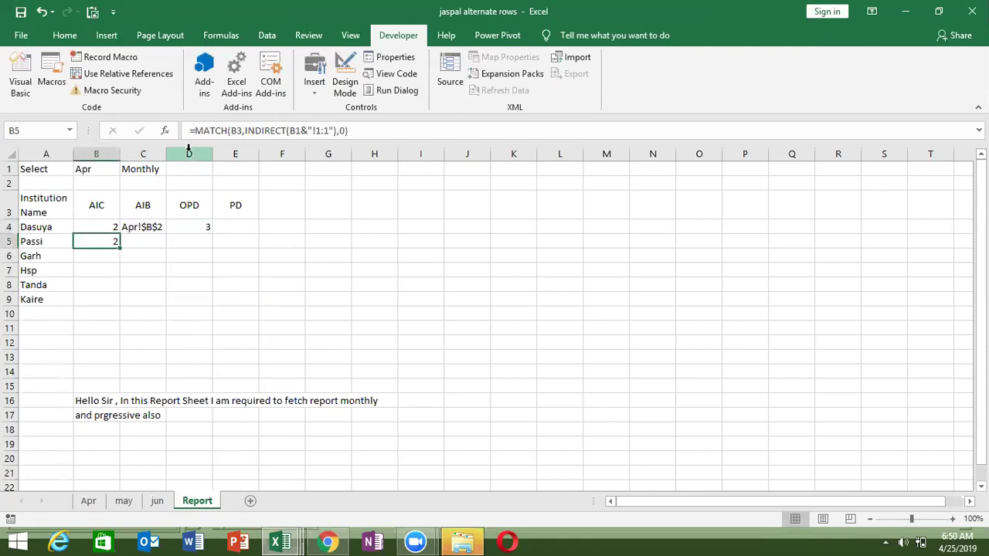
left_click_drag(193, 130, 352, 130)
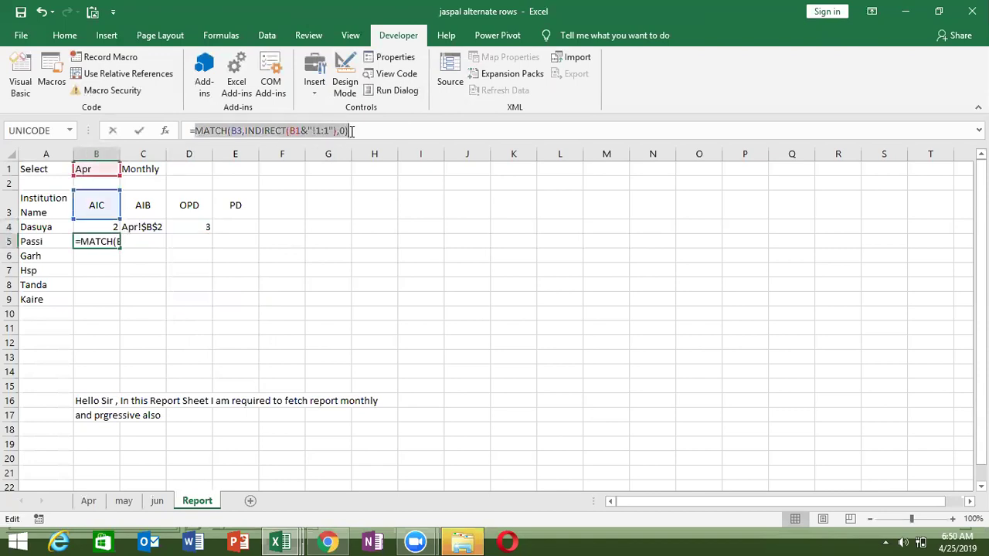
key("ctrl+c")
key("Escape")
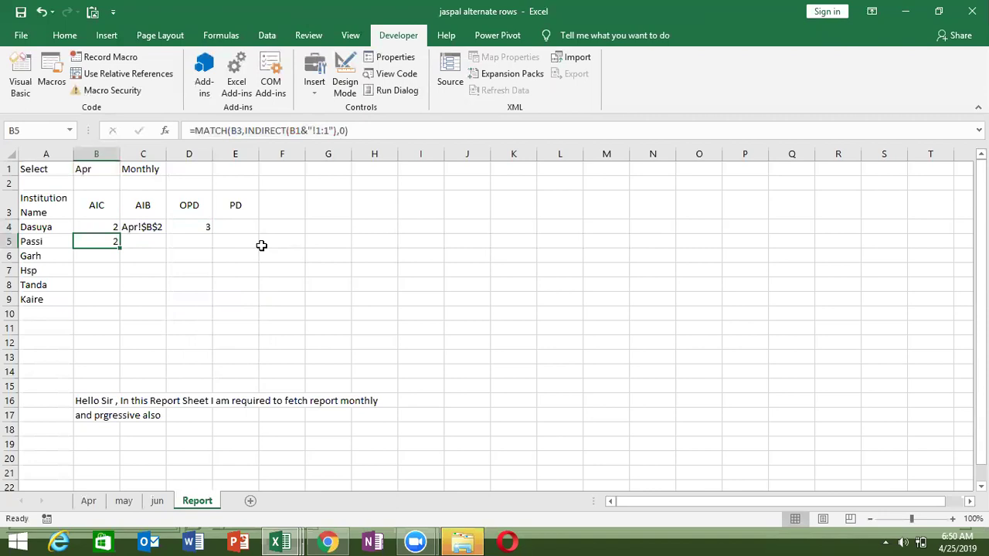
left_click(128, 227)
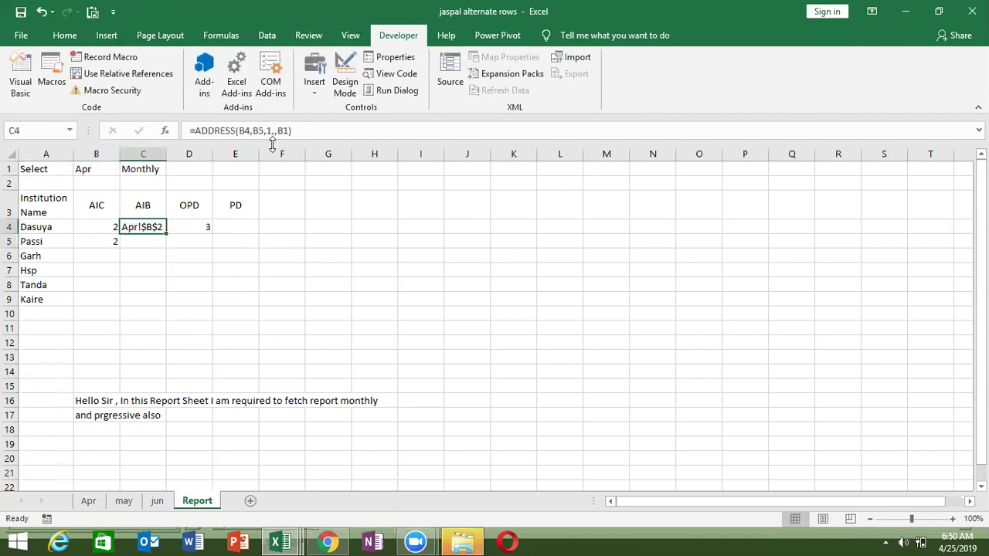
double_click(259, 131)
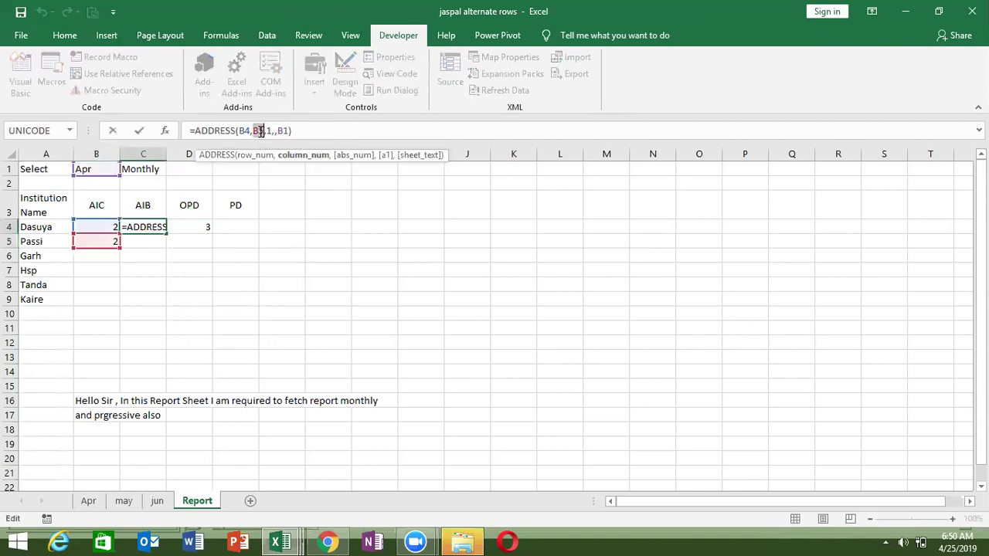
key("ctrl+v")
key("Return")
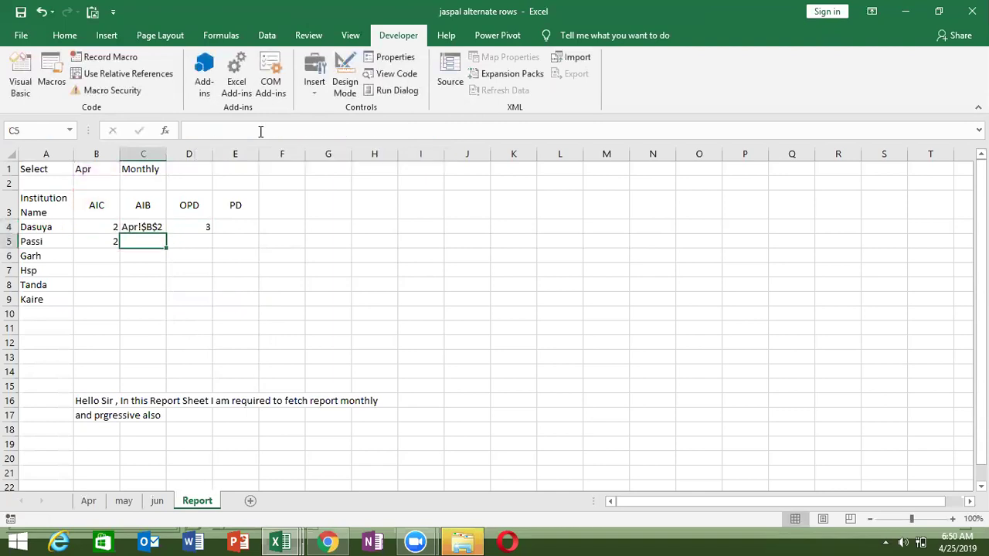
Step: Copy the row-finding MATCH formula text from B4's formula bar
key("Up")
key("Left")
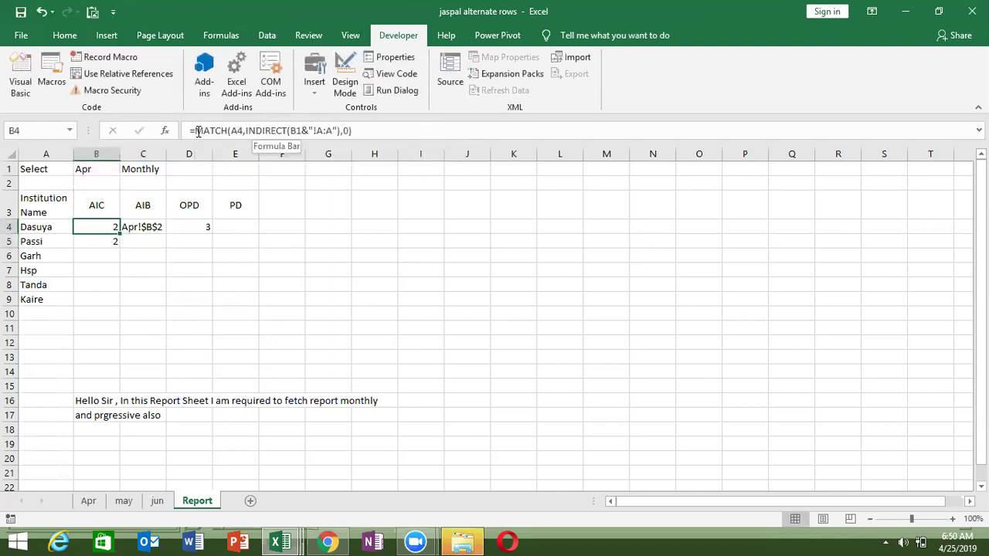
left_click(196, 131)
left_click(374, 132, "shift")
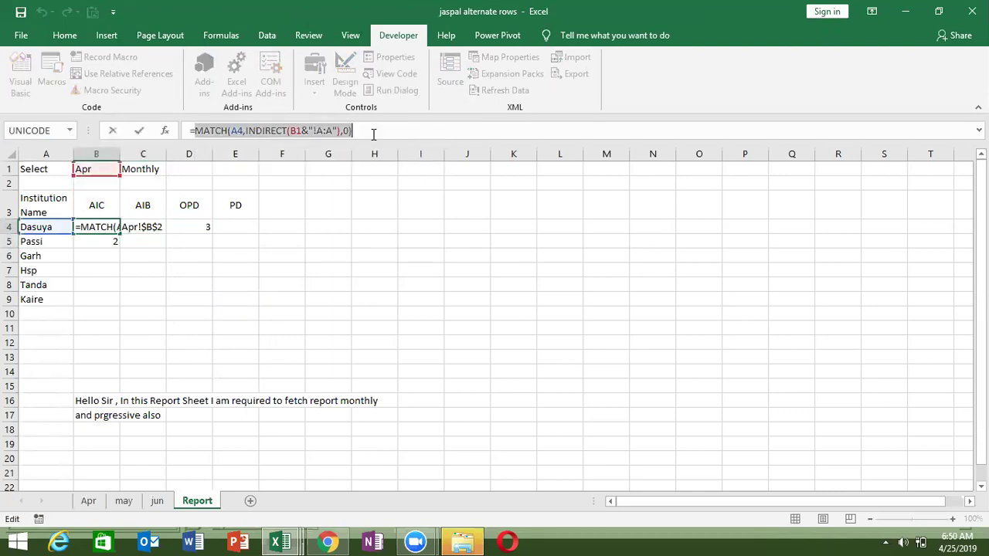
key("Escape")
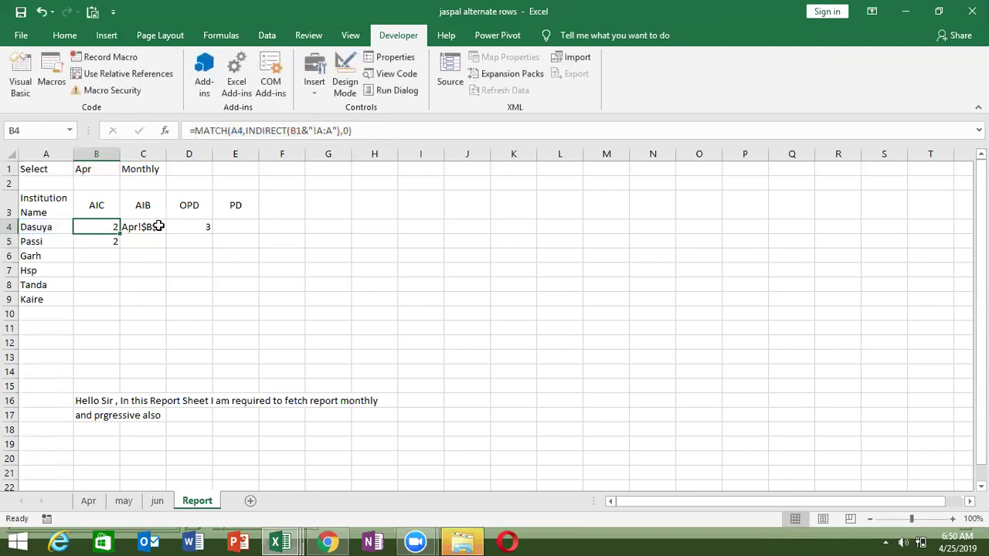
left_click(158, 226)
Step: Replace the B4 reference in C4's ADDRESS formula with the copied row MATCH formula
left_click(248, 131)
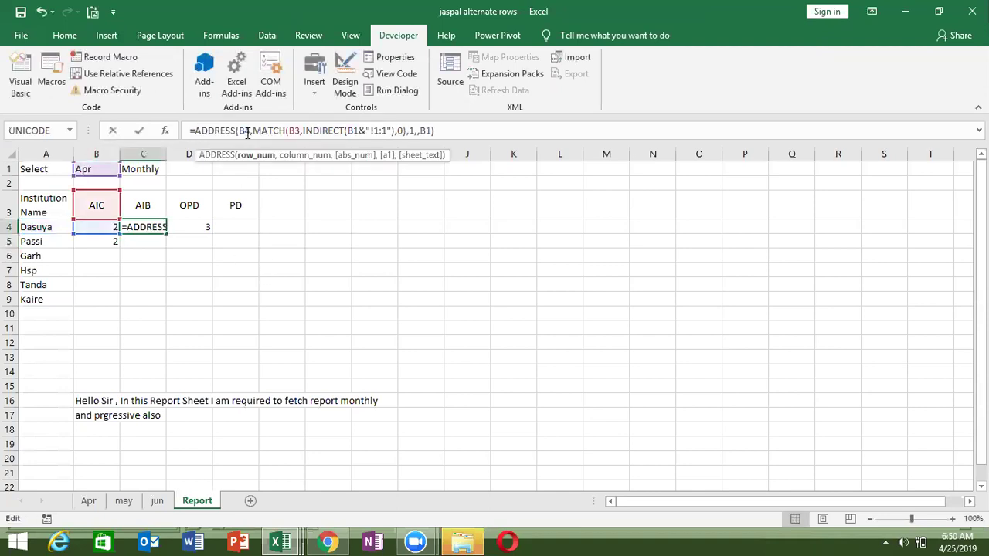
double_click(243, 131)
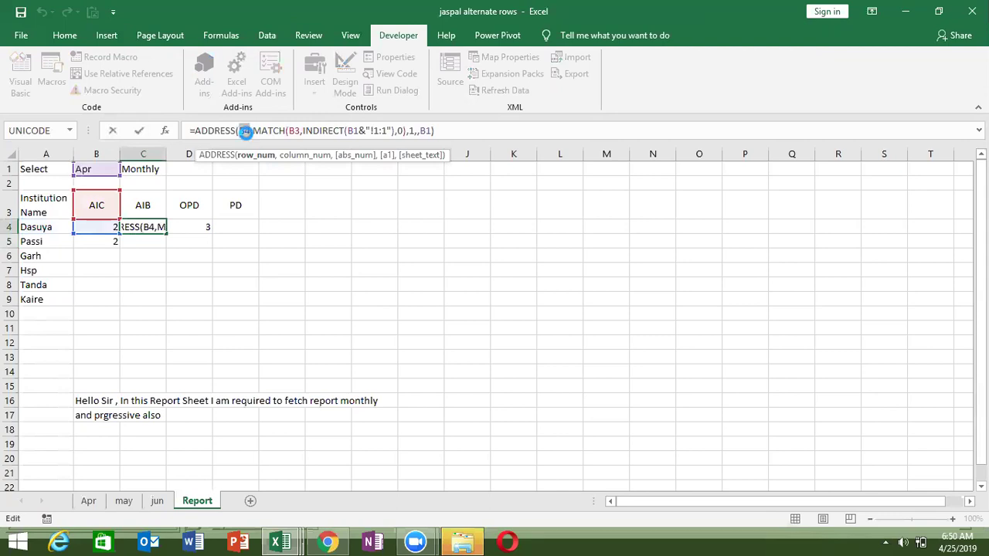
key("ctrl+v")
key("Return")
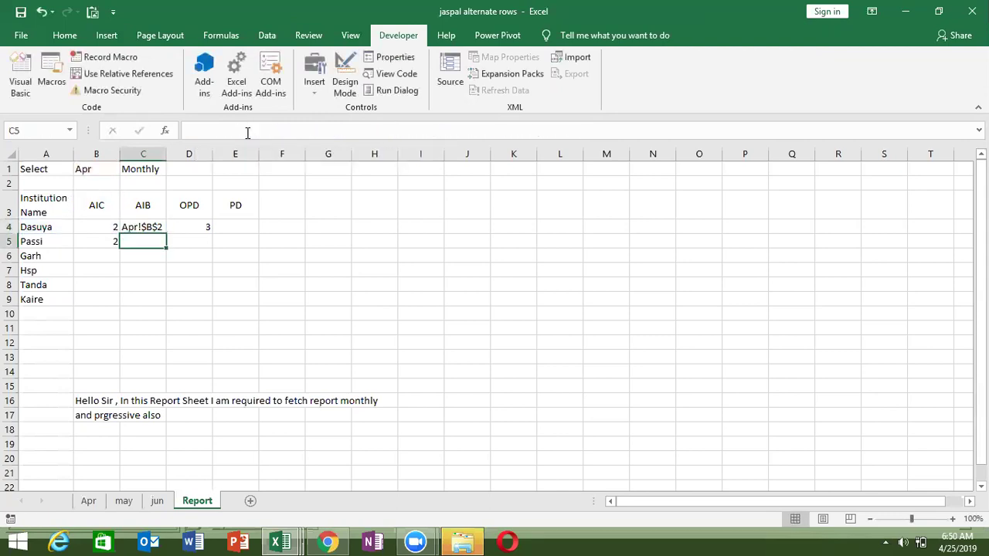
key("Up")
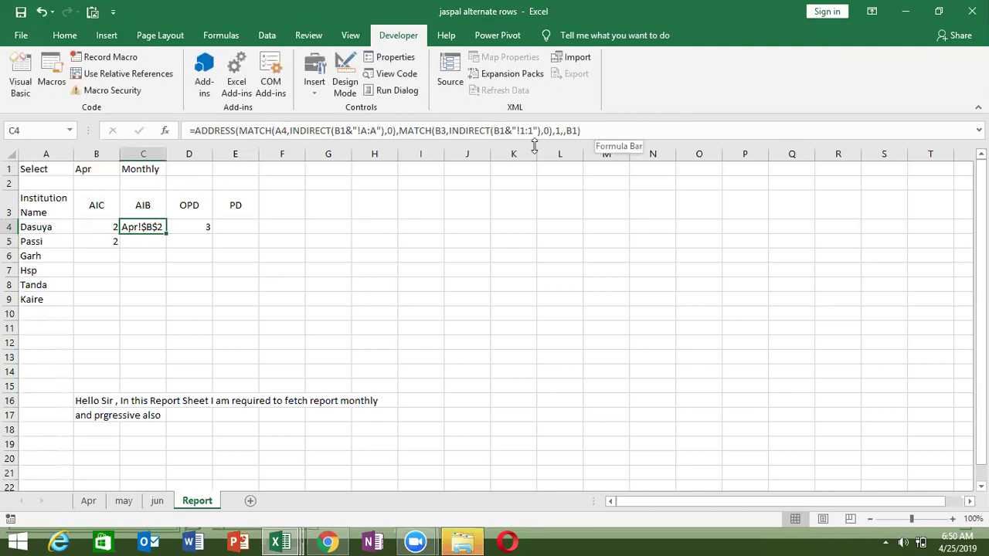
Step: Nest C4's complete ADDRESS formula into D4's INDIRECT in place of the C4 reference
left_click(600, 124)
left_click_drag(581, 130, 194, 130)
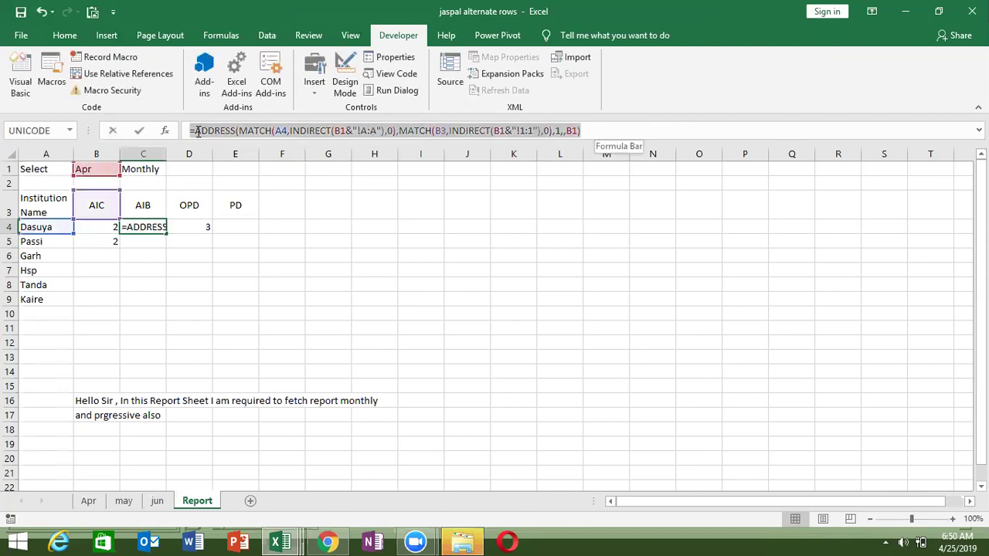
key("ctrl+c")
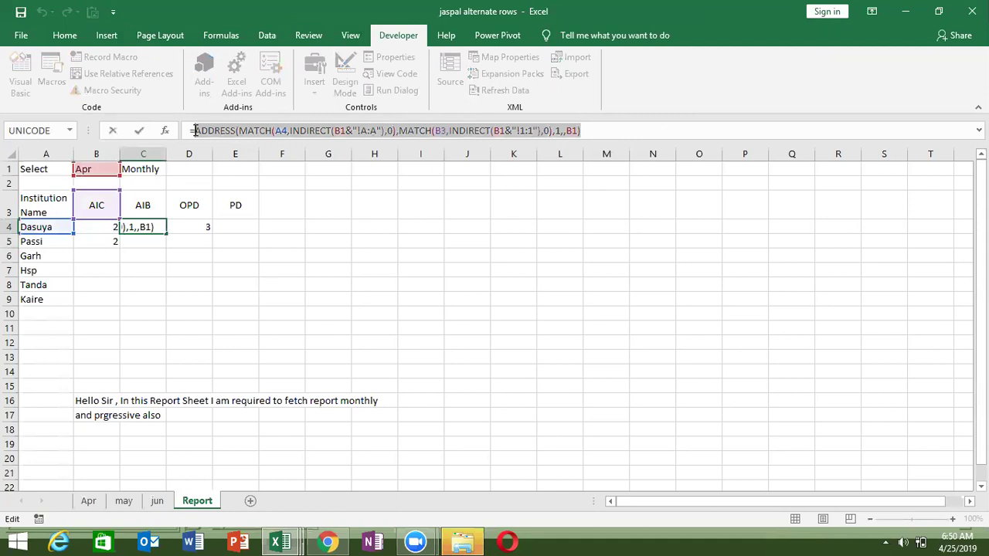
key("Escape")
left_click(206, 223)
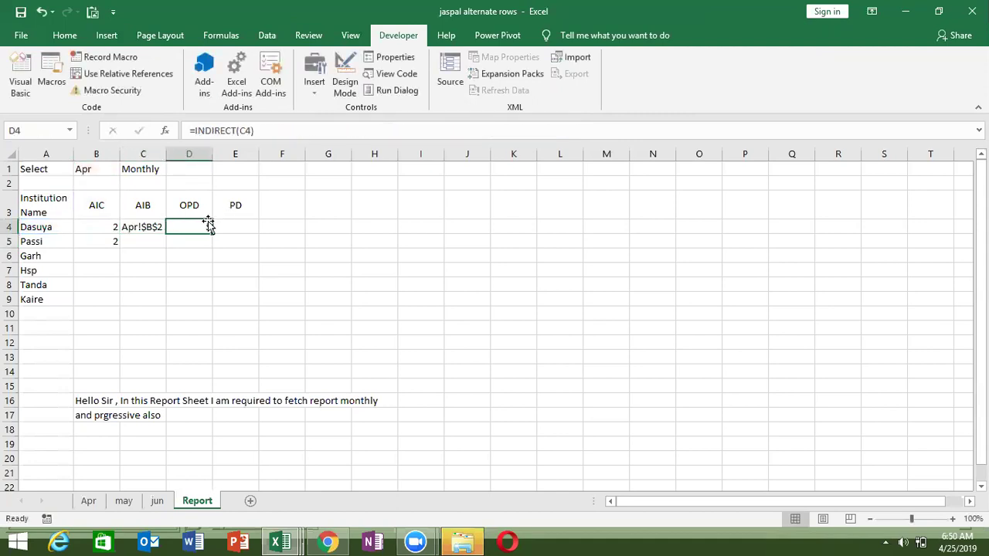
left_click(246, 132)
double_click(248, 131)
key("ctrl+v")
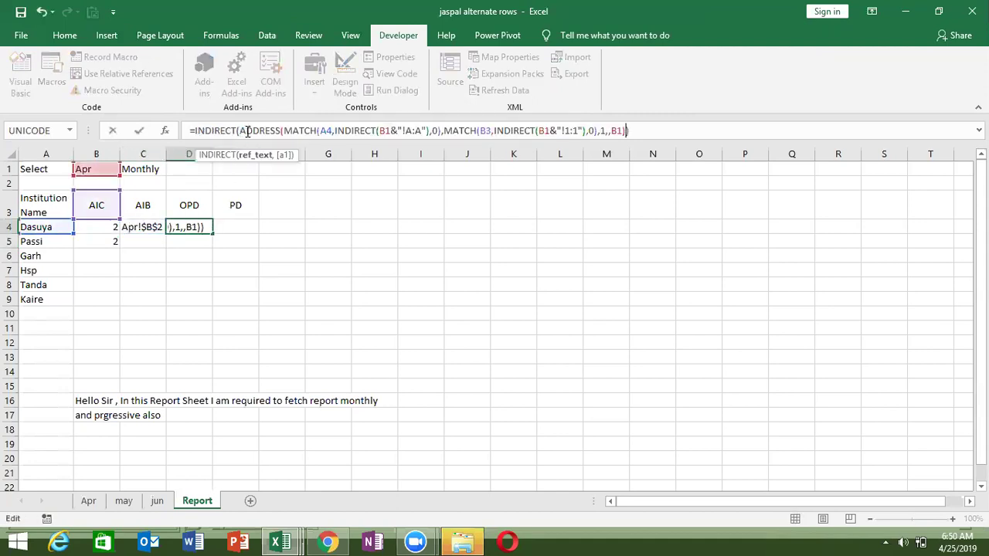
key("Return")
key("Up")
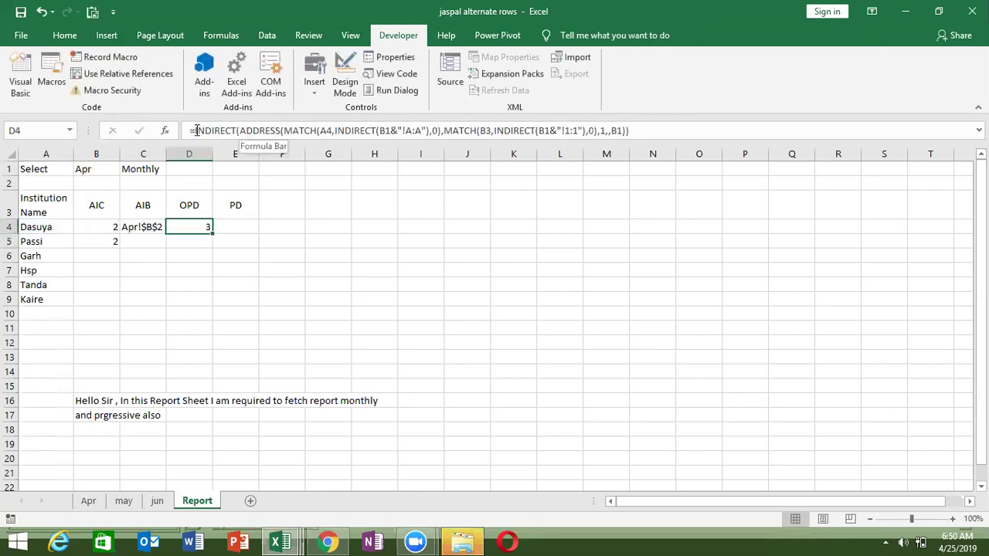
Step: Move D4's combined INDIRECT(ADDRESS(MATCH…,MATCH…)) formula text into B4
left_click_drag(196, 130, 669, 133)
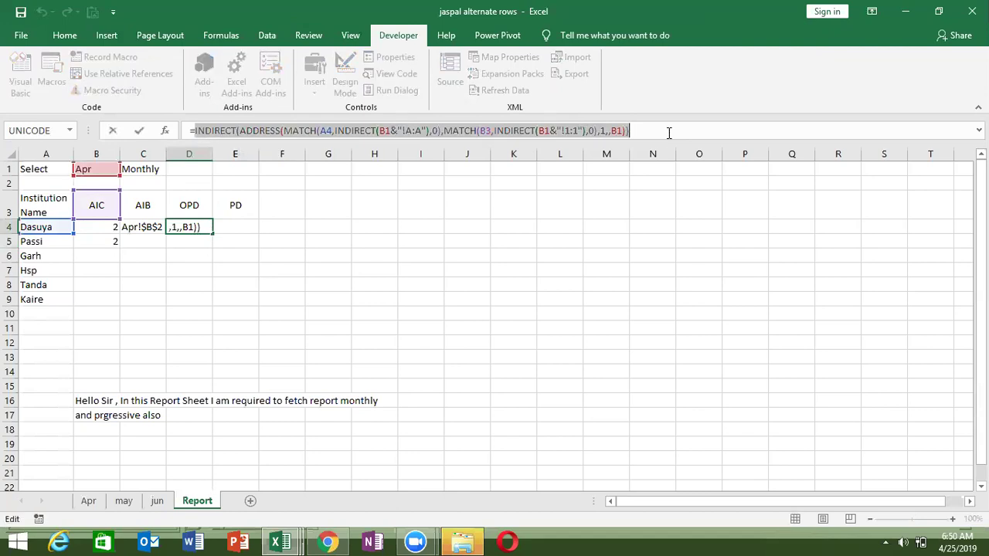
key("BackSpace")
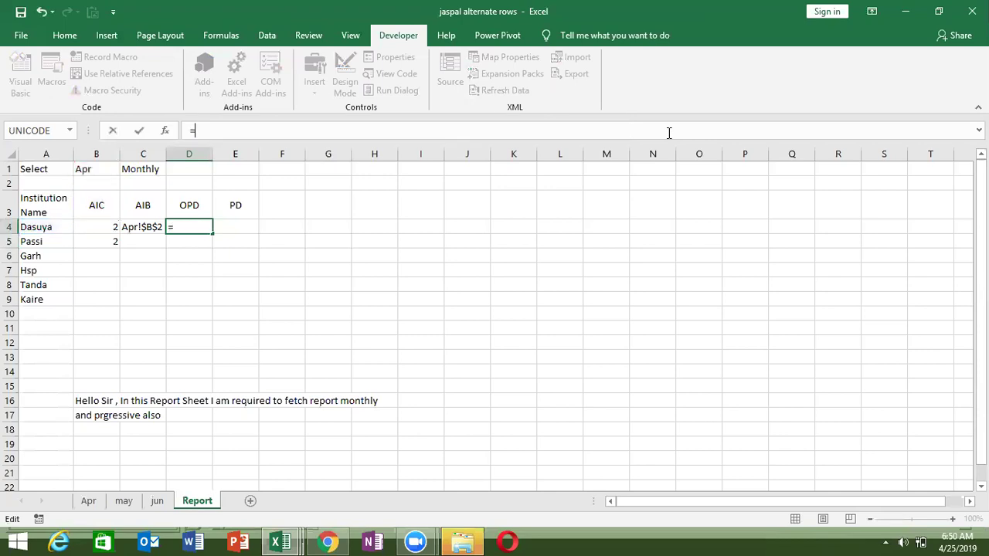
key("Escape")
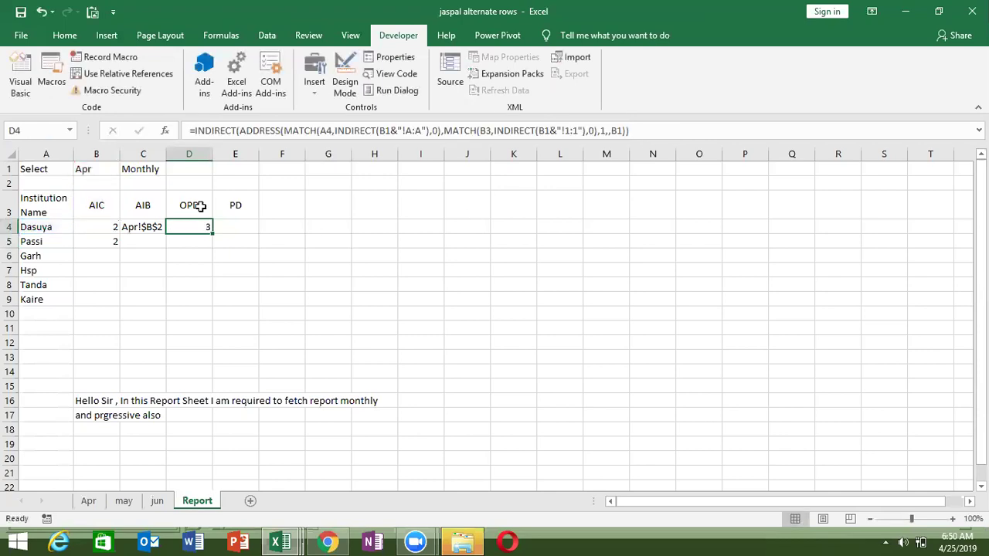
left_click(102, 228)
key("ctrl+v")
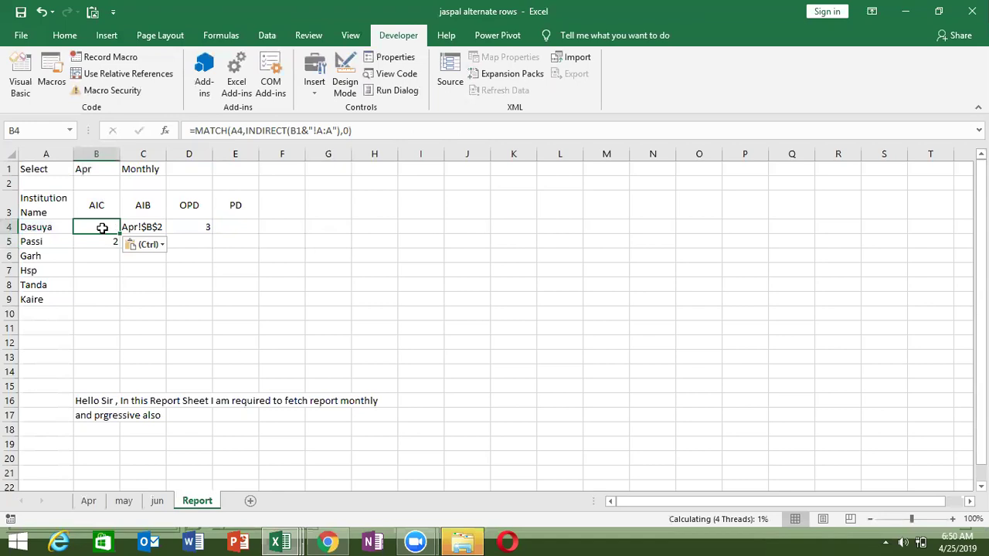
Step: Make B4's pasted text a working formula and clear the helper formulas in B5, C4 and D4
left_click(189, 130)
type("=")
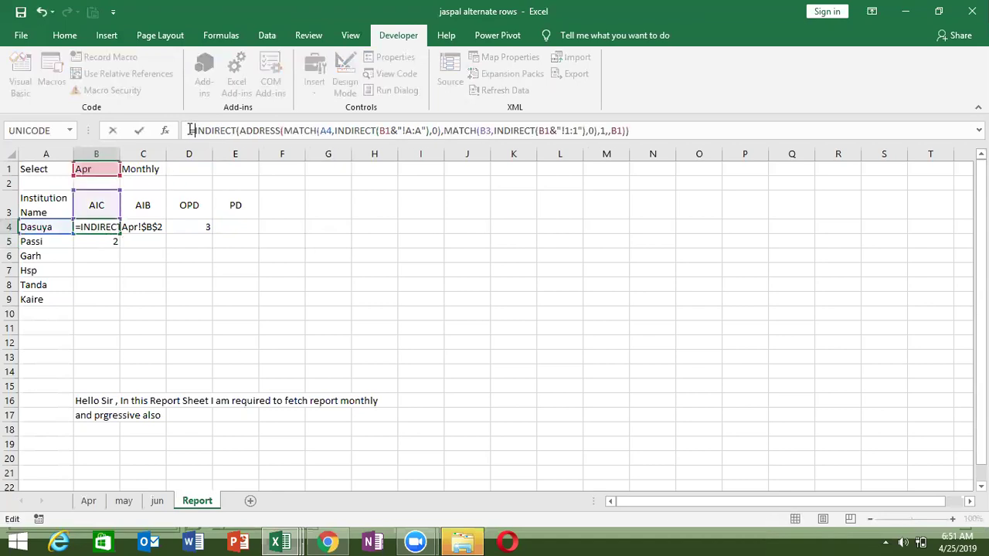
key("Return")
key("Delete")
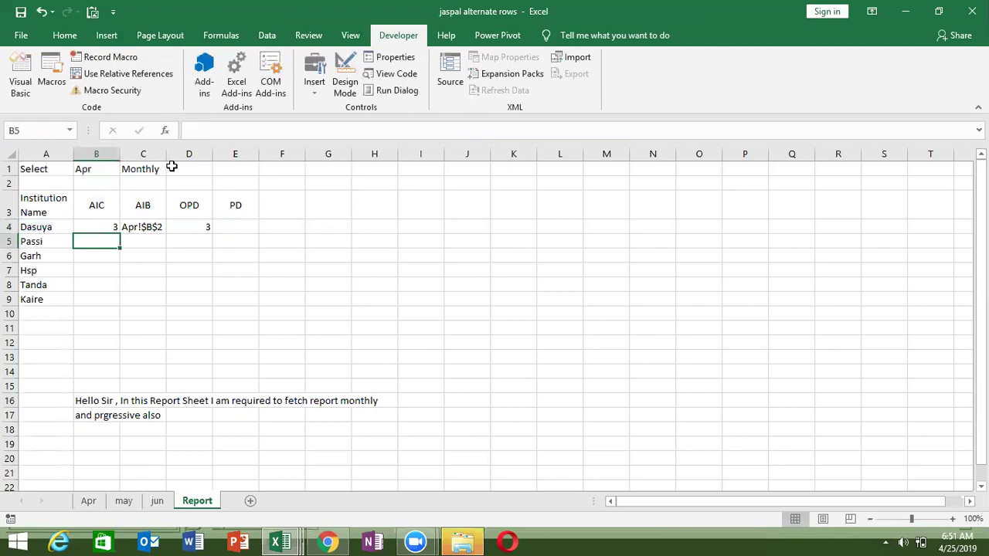
left_click(155, 232)
key("Delete")
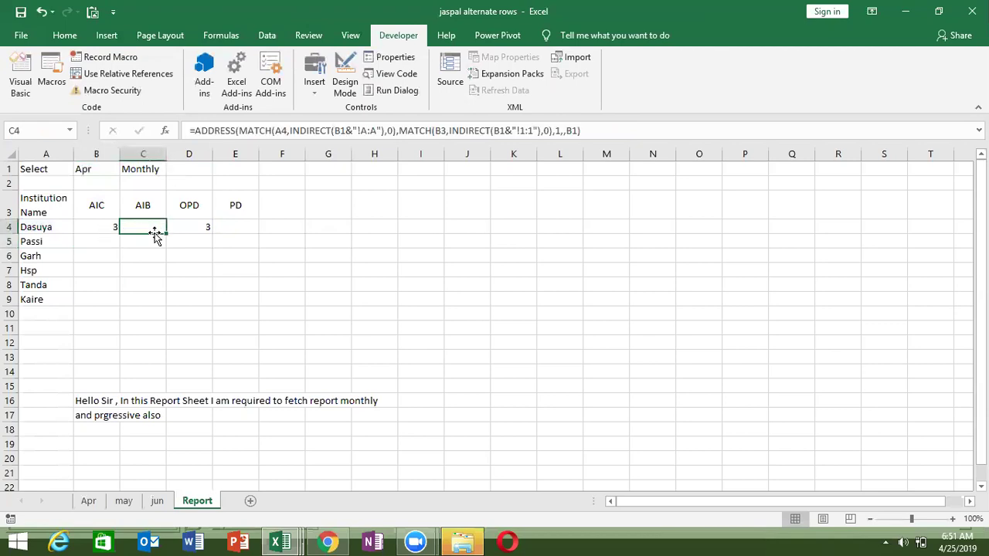
key("Right")
key("Delete")
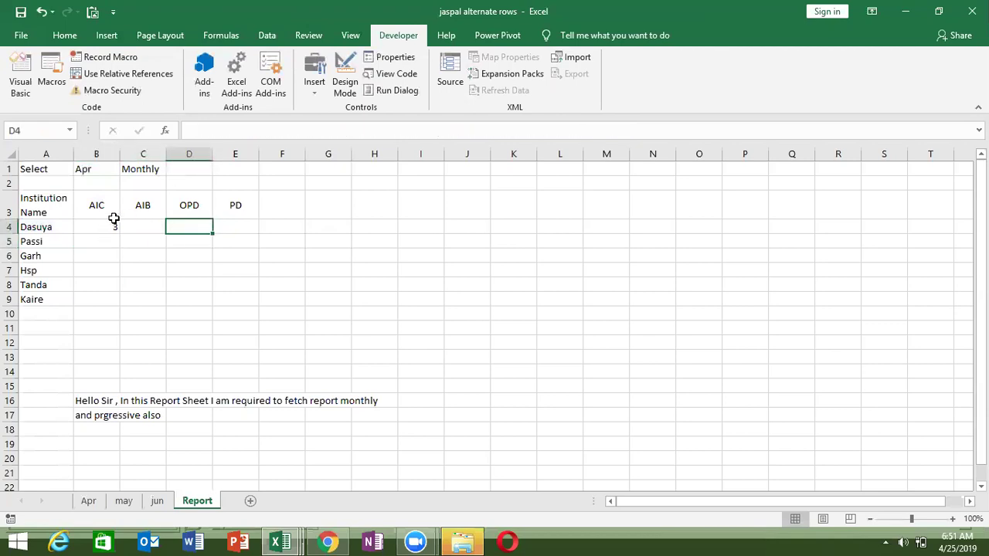
left_click(107, 226)
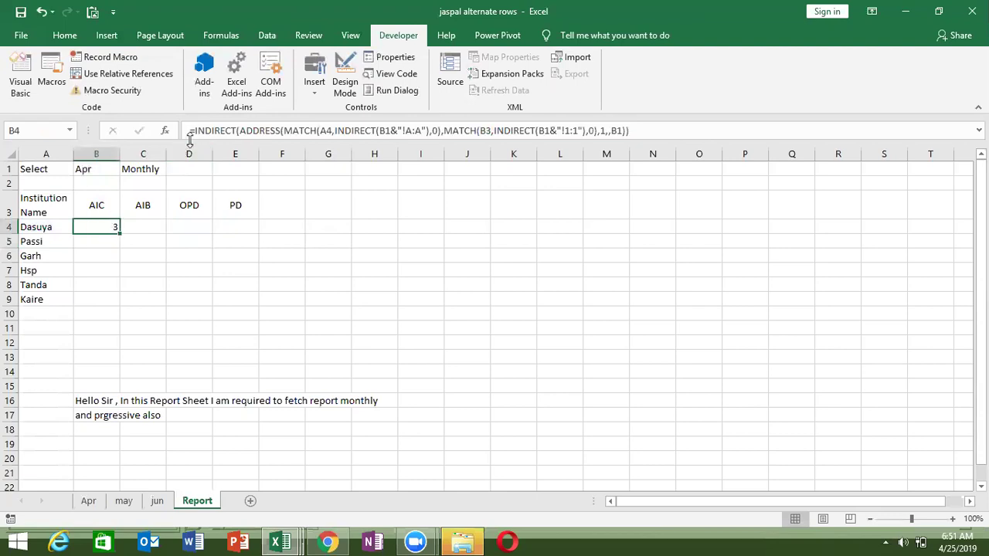
Step: Wrap B4's lookup formula in IF(C1="Prg", …)
left_click(191, 132)
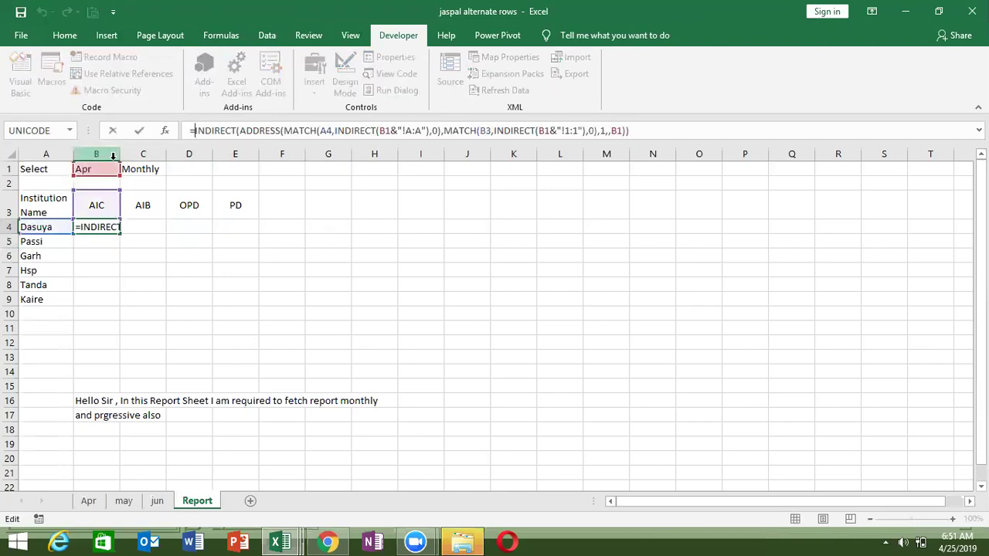
type("IF(")
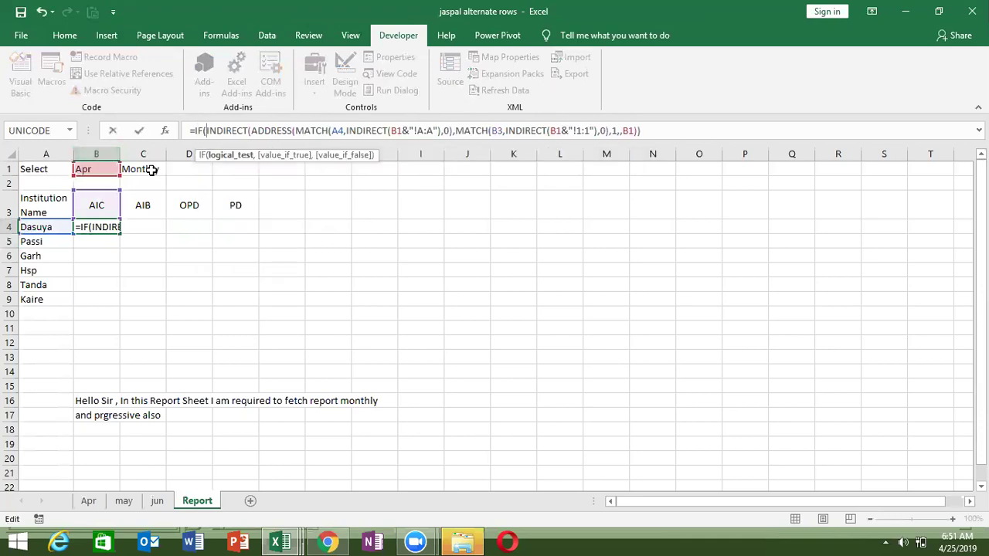
left_click(151, 169)
type("=")
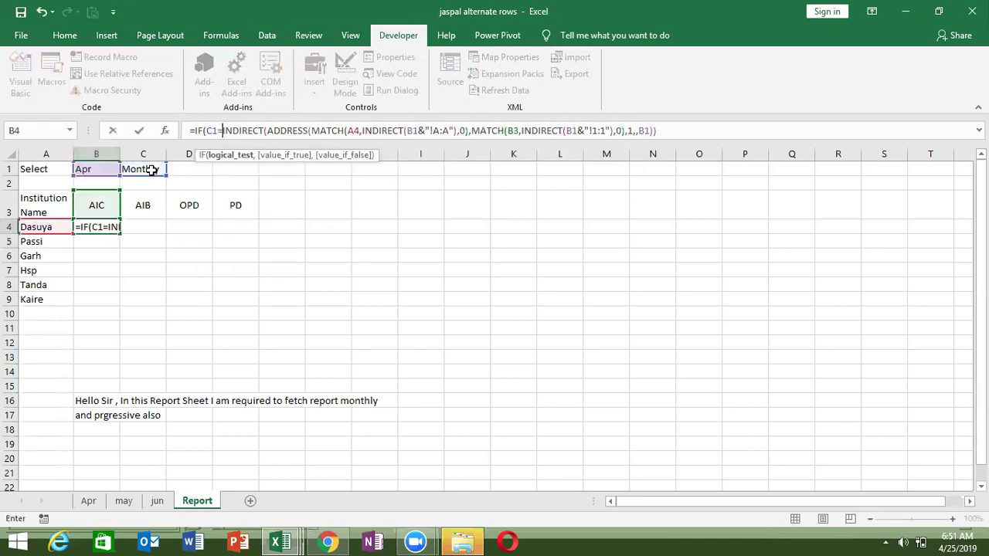
type("\"pR")
key("BackSpace")
key("BackSpace")
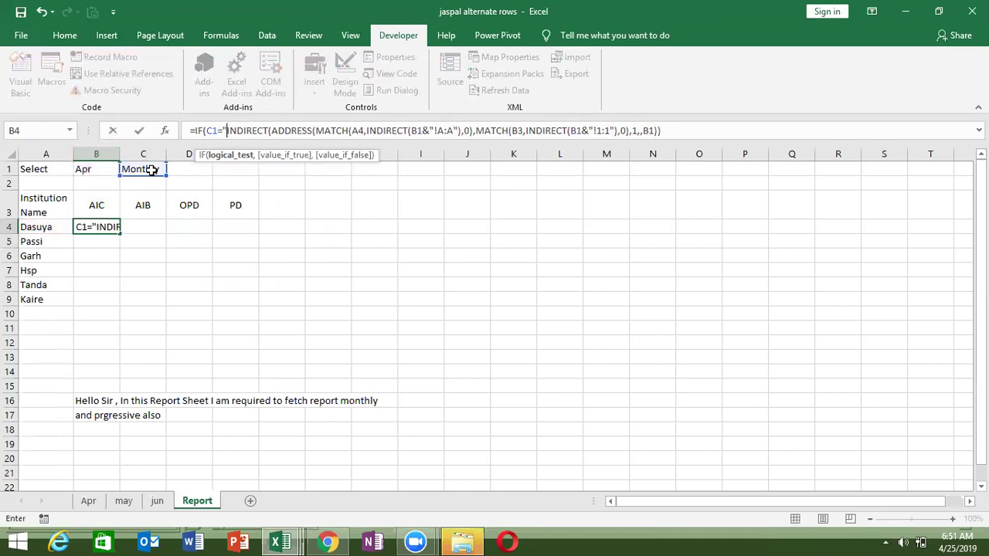
type("p")
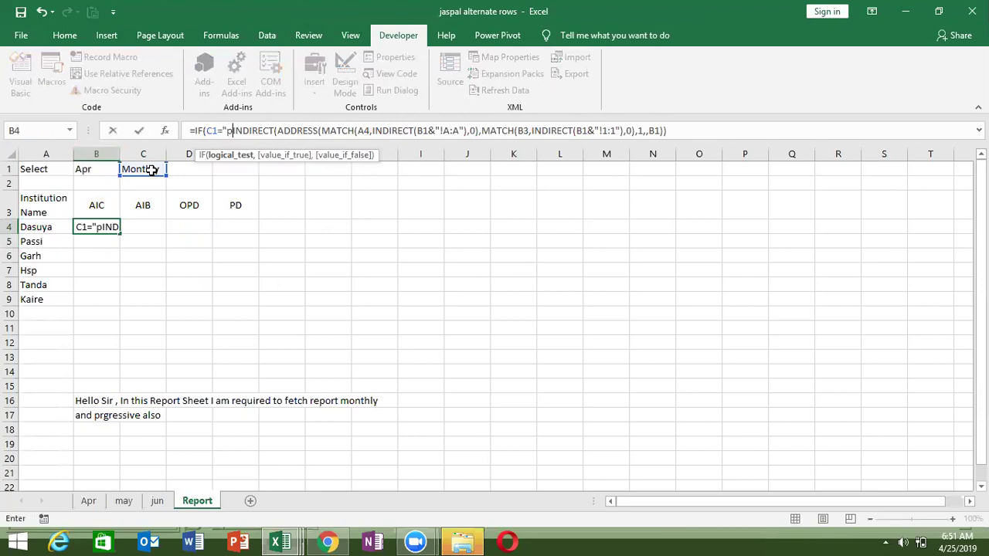
key("BackSpace")
type("P")
key("BackSpace")
type("p")
key("BackSpace")
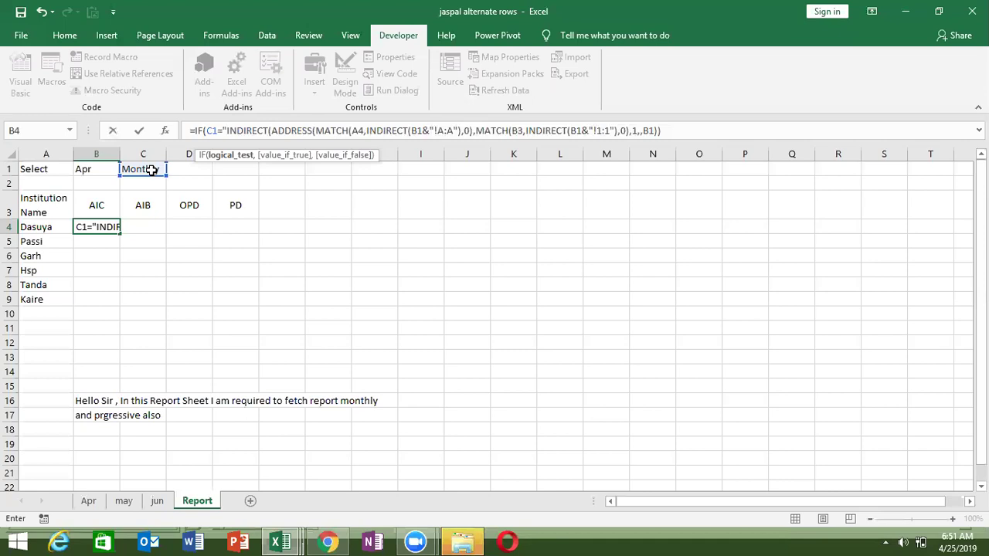
type("Prg\"")
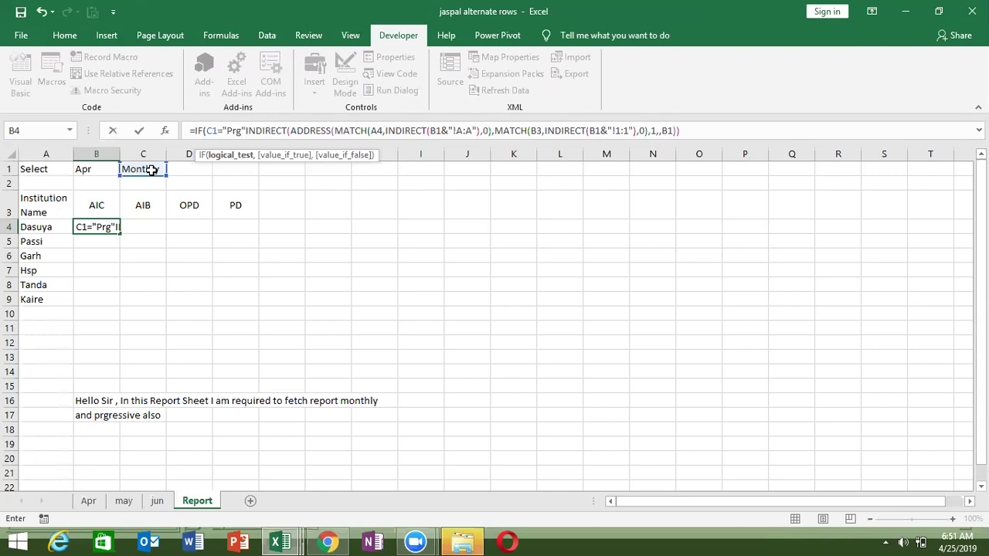
type(",")
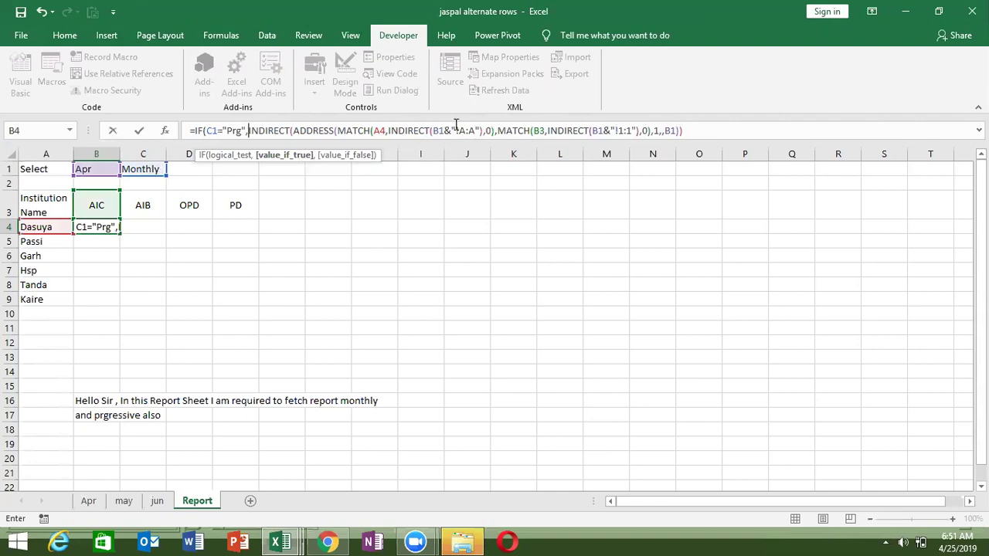
Step: Add +1 after the row MATCH in B4's formula and commit it
left_click(495, 131)
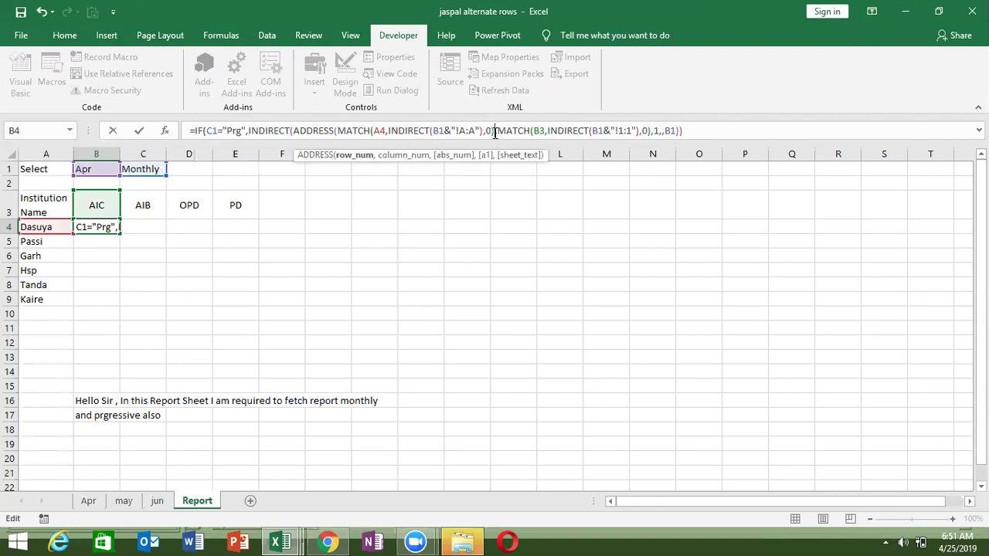
type("+1")
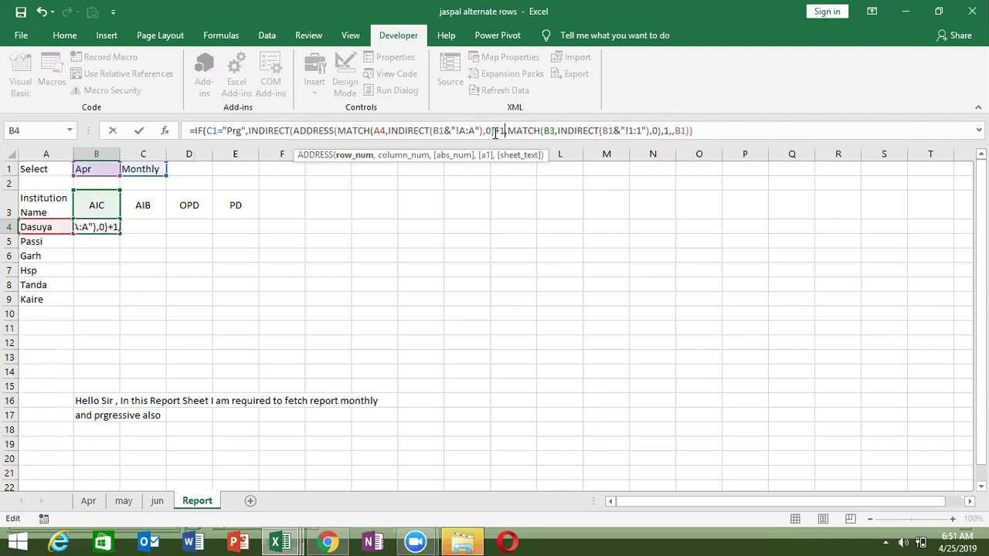
left_click(711, 132)
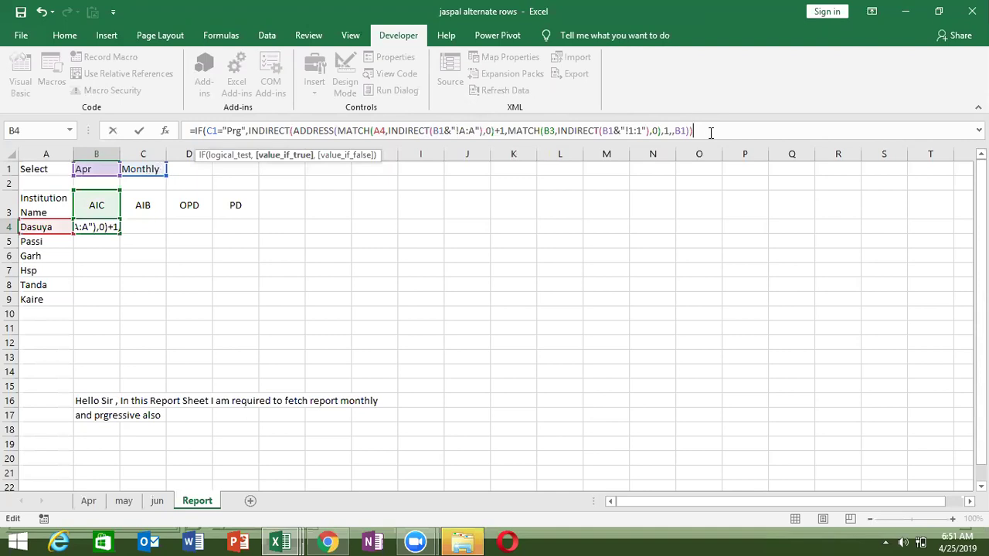
type(",")
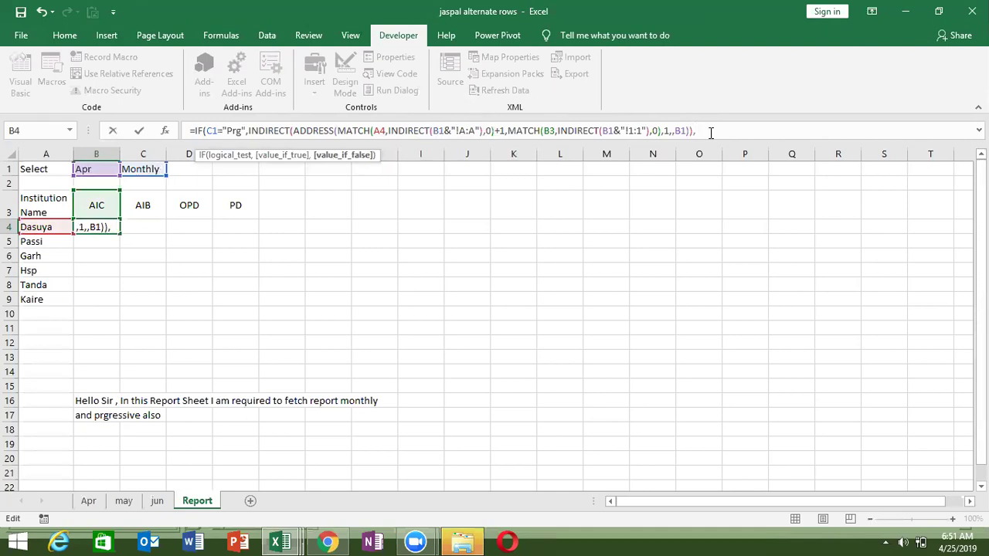
key("BackSpace")
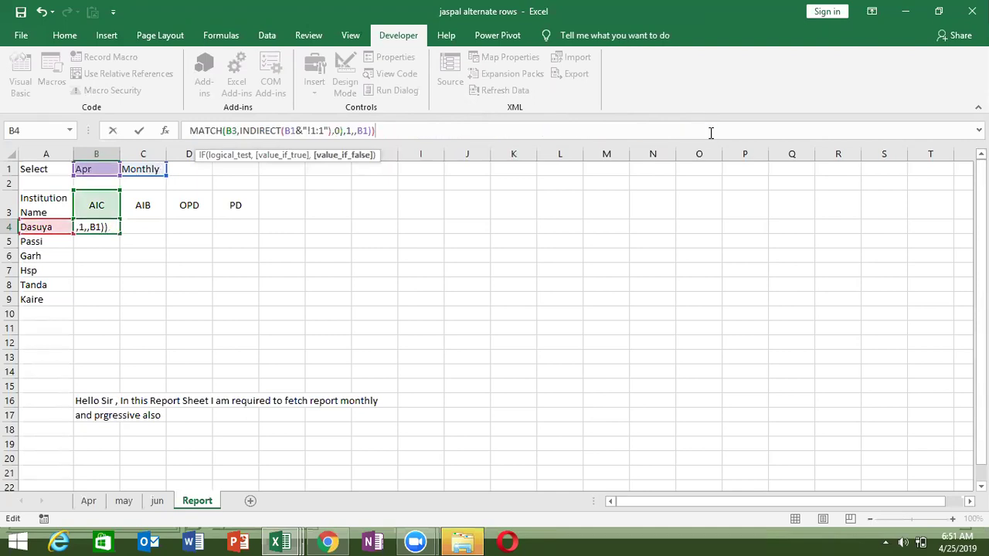
key("Return")
key("Return")
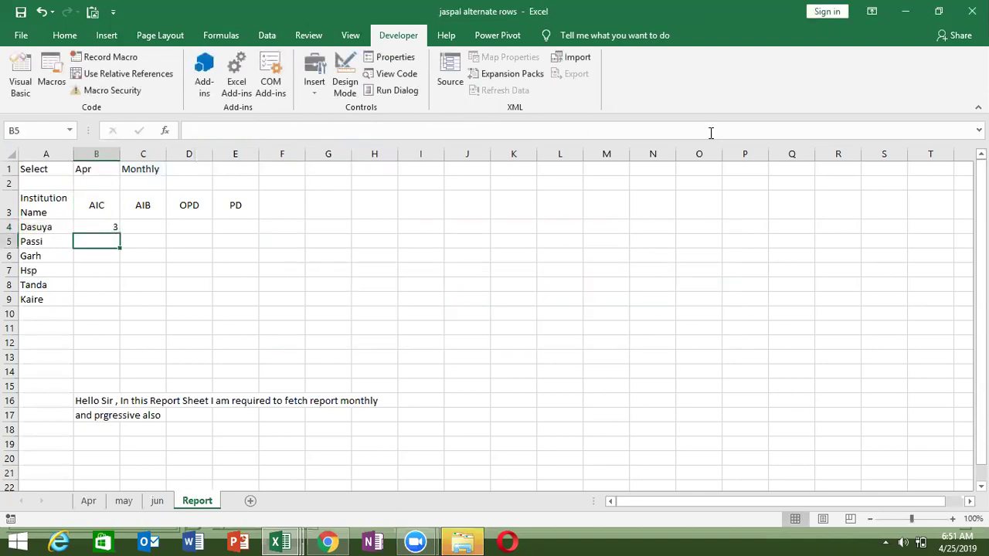
Step: Enlarge the formula bar to read B4's full IF formula, pointing out A4 (Dasuya) and B3 (AIC)
key("Up")
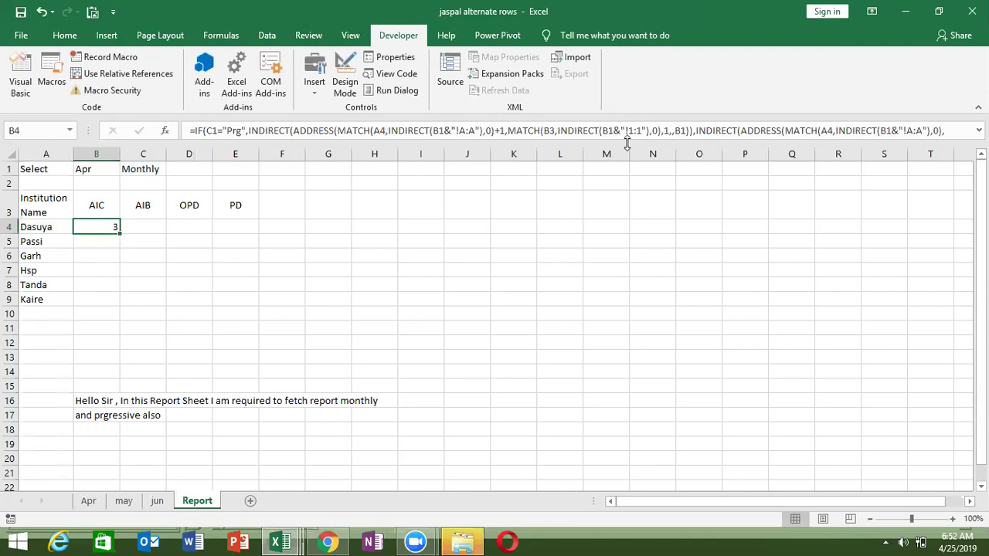
left_click_drag(627, 144, 626, 168)
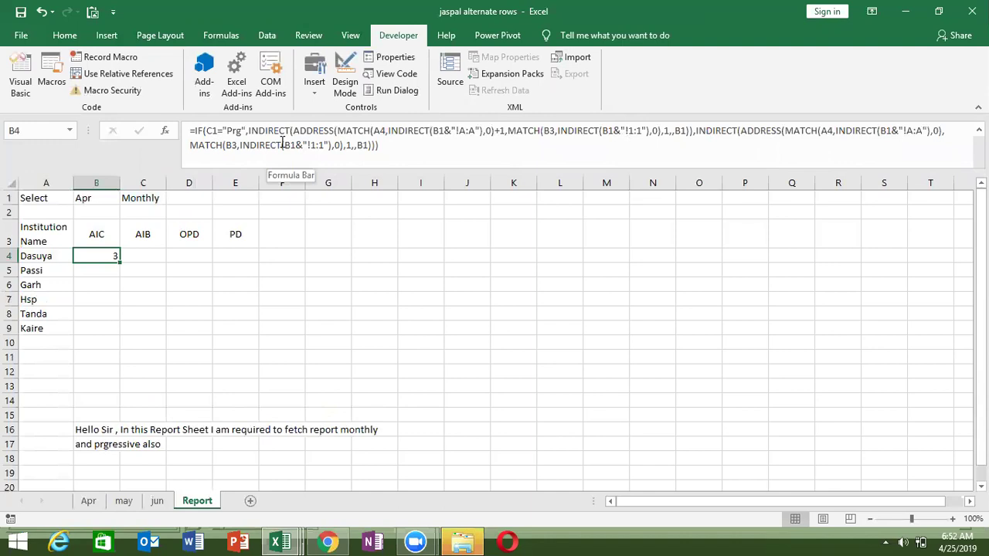
left_click(36, 260)
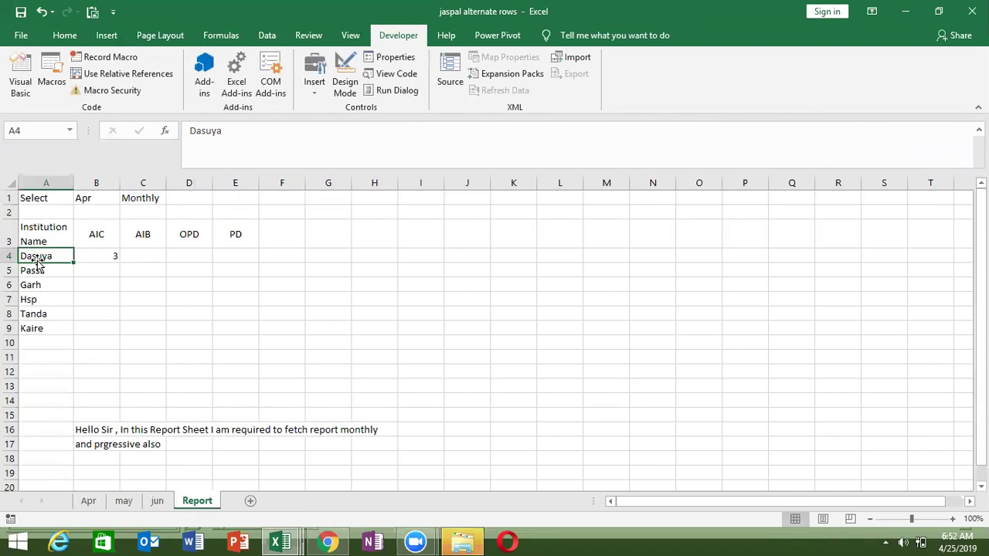
left_click(97, 248)
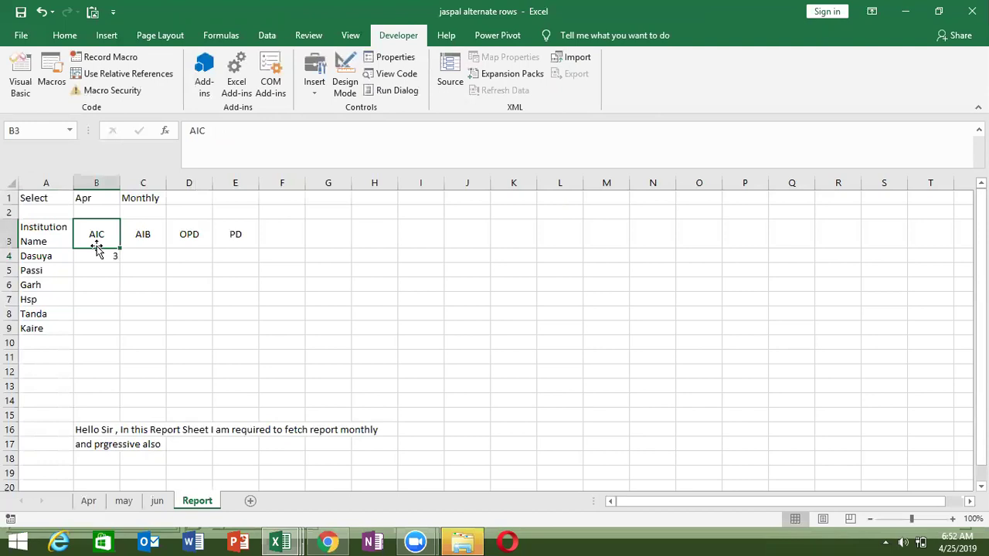
left_click(99, 256)
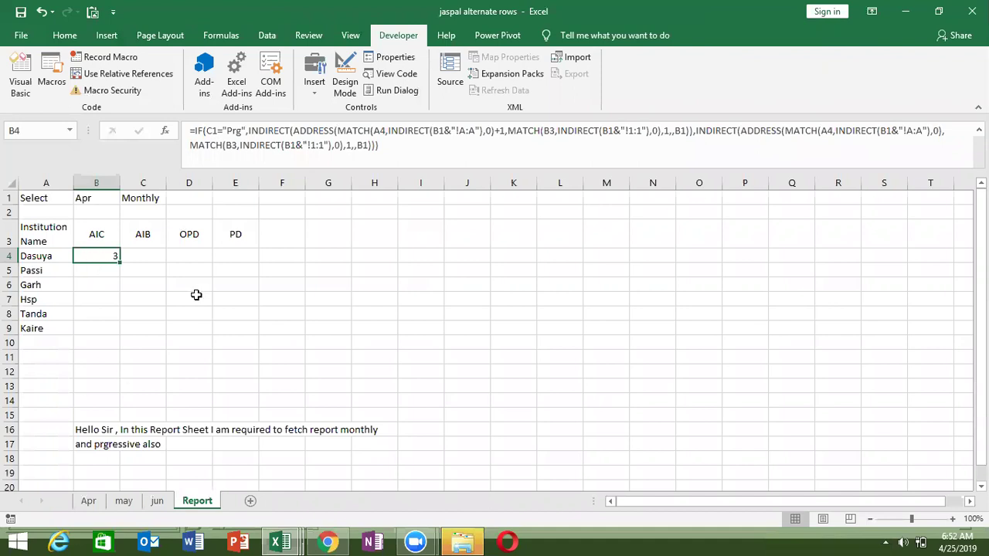
Step: Declare Function mm(inc As String, mm As String, t As String) in the VBA module
key("alt+F11")
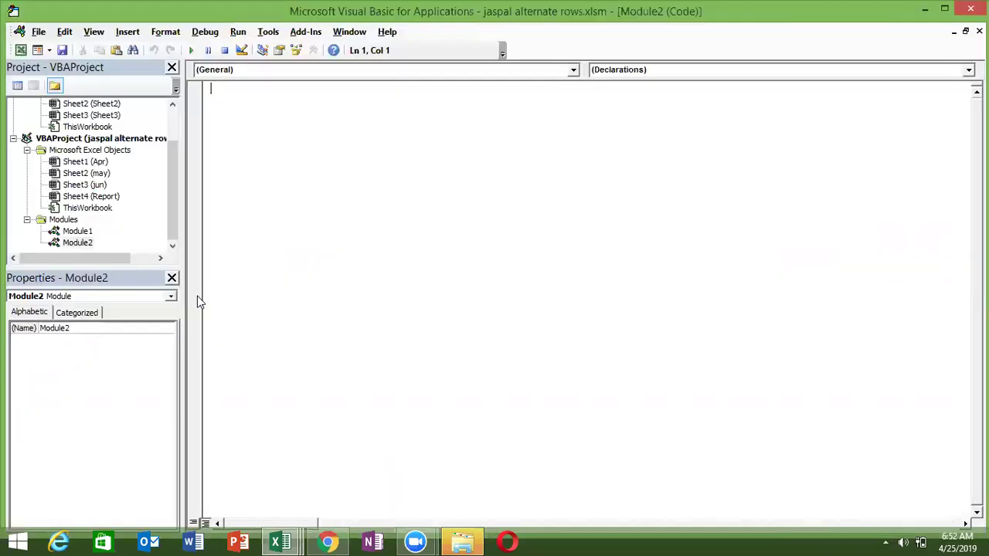
type("function")
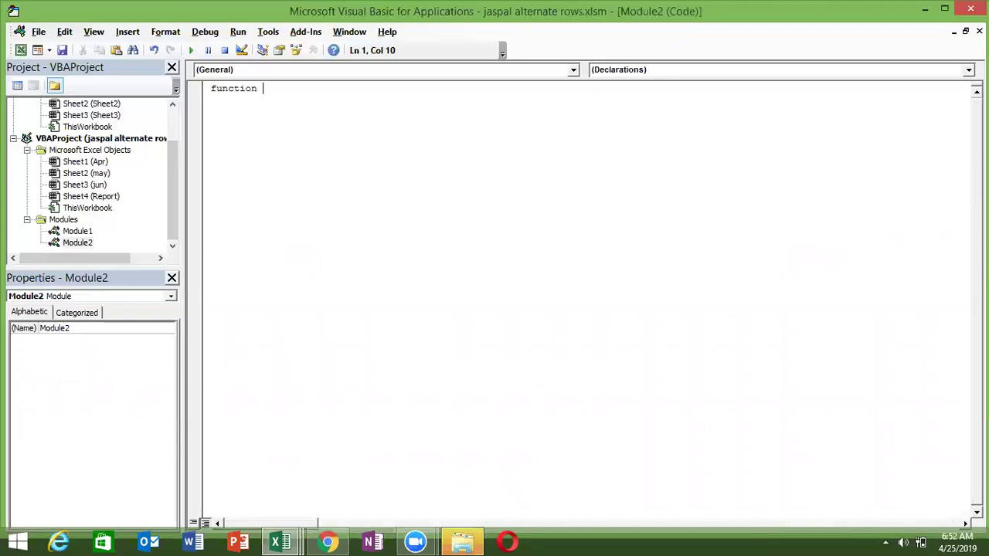
type(" mm")
type("(")
key("alt+F11")
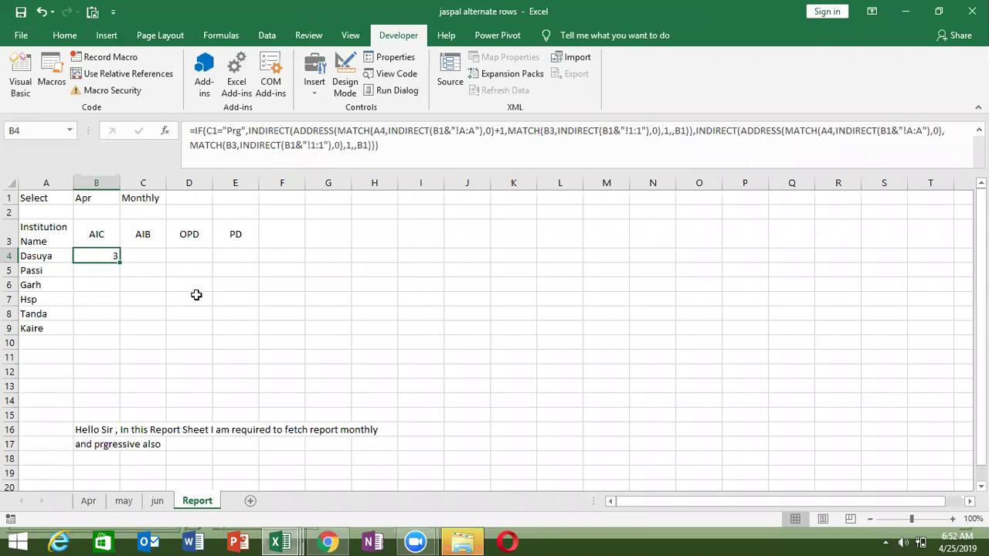
key("alt+F11")
type("int as")
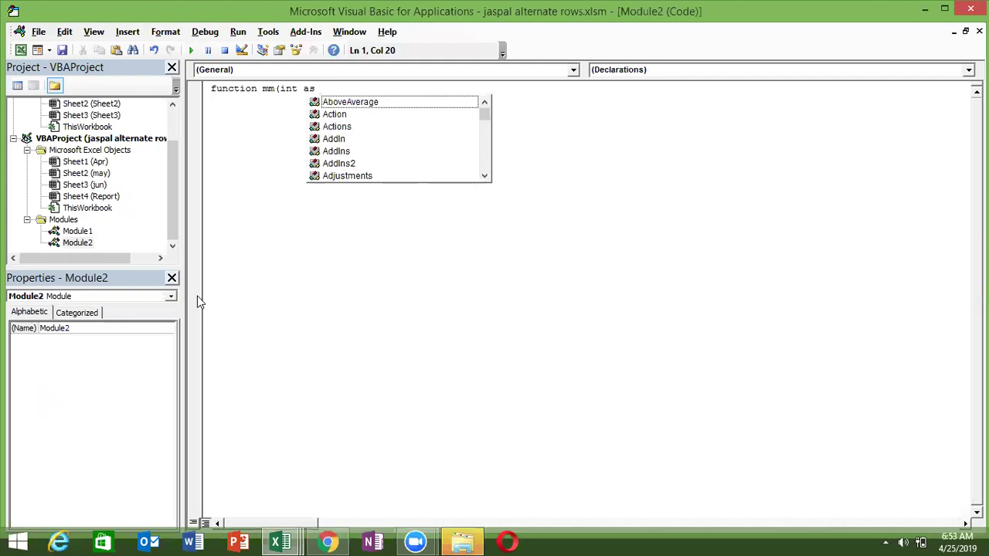
key("BackSpace")
key("BackSpace")
key("BackSpace")
key("BackSpace")
key("BackSpace")
type("c ")
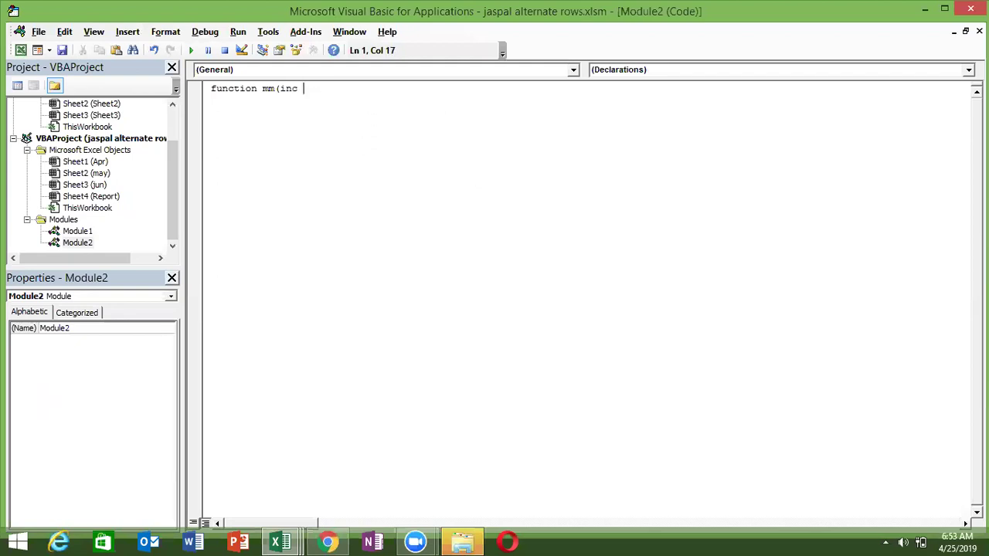
type("as ")
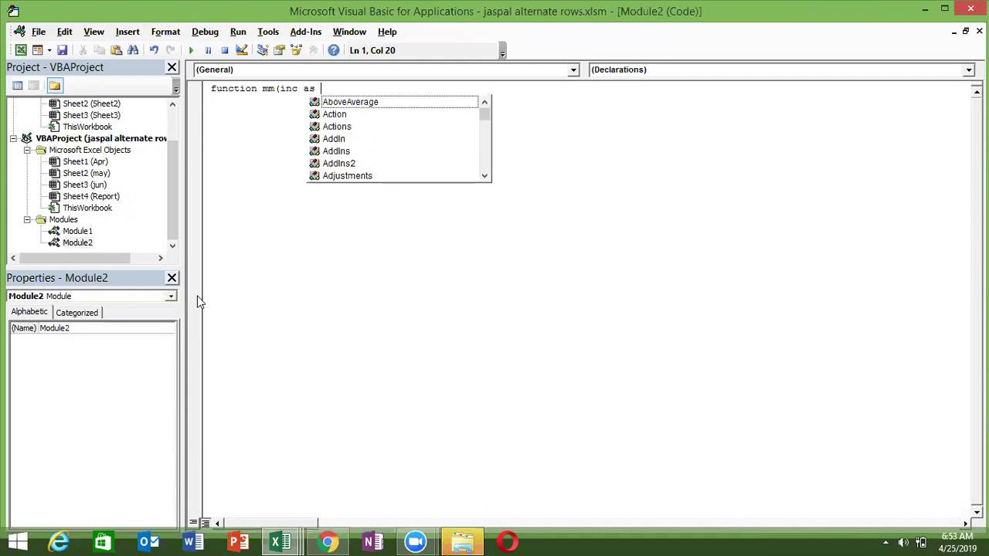
type("str")
key("Tab")
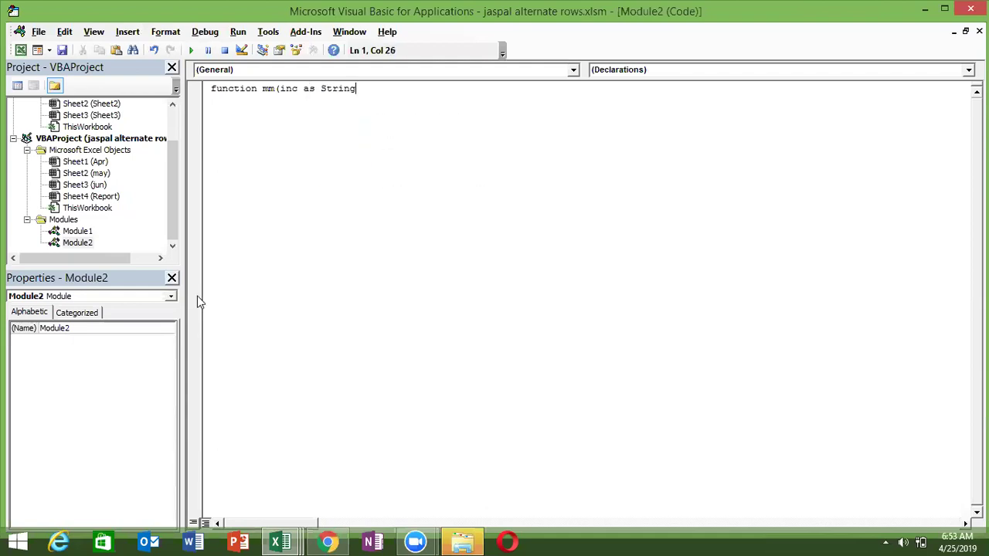
type(",")
type("mm as ")
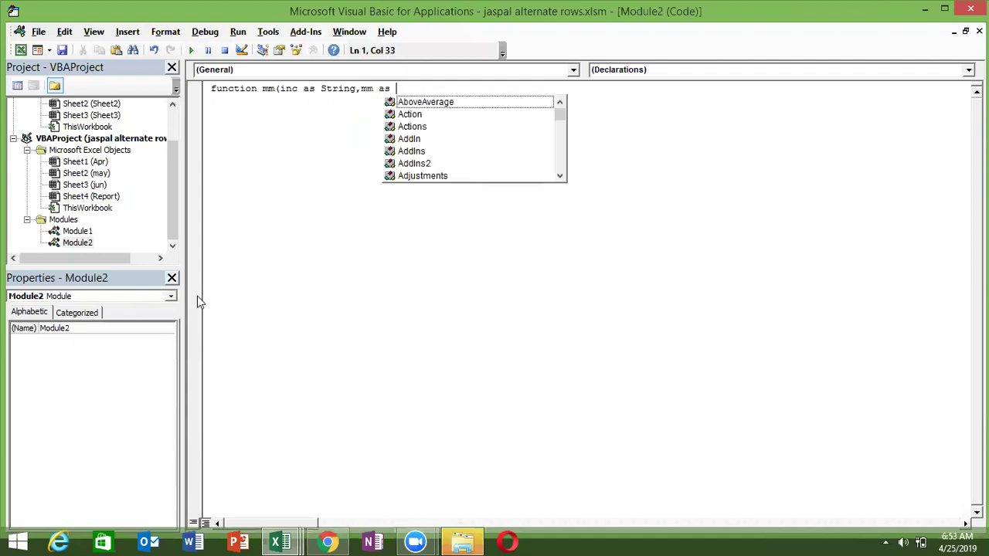
type("str")
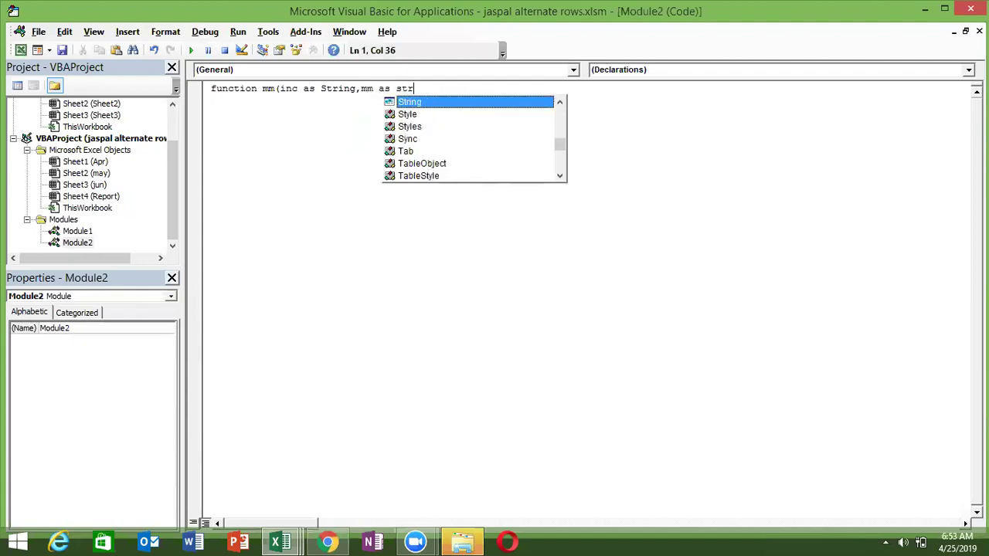
key("Tab")
type(",")
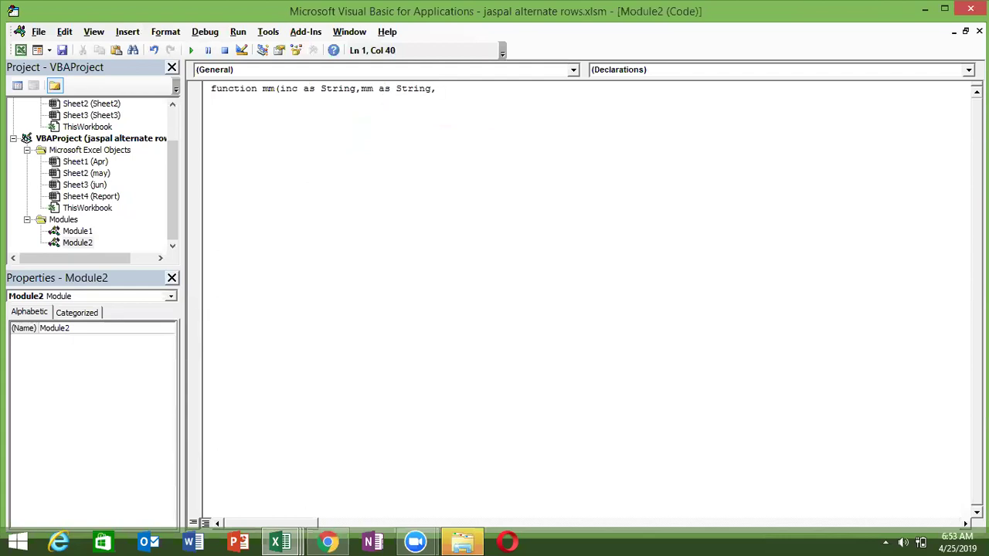
type("t as ")
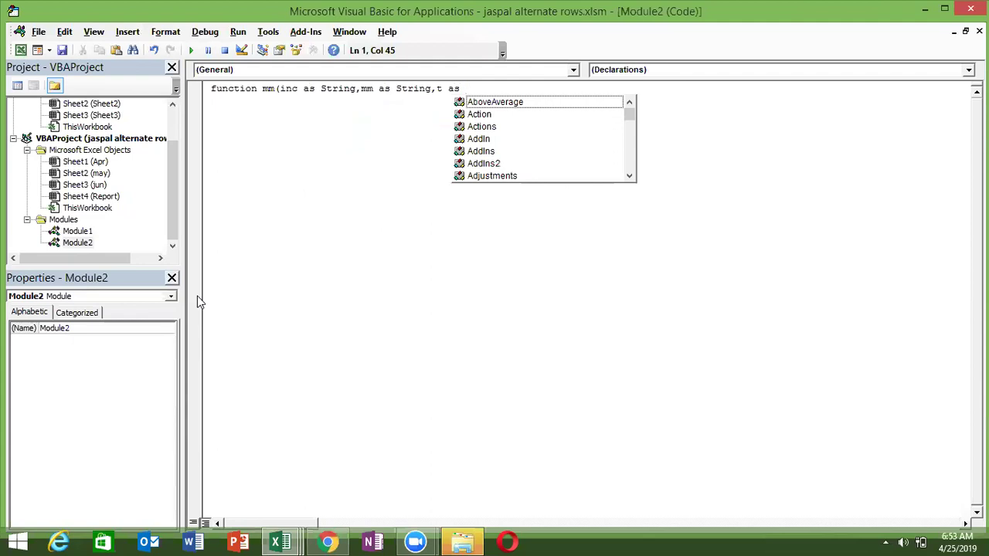
type("str")
key("Tab")
type(")")
key("Return")
key("Return")
key("Return")
key("Return")
key("Return")
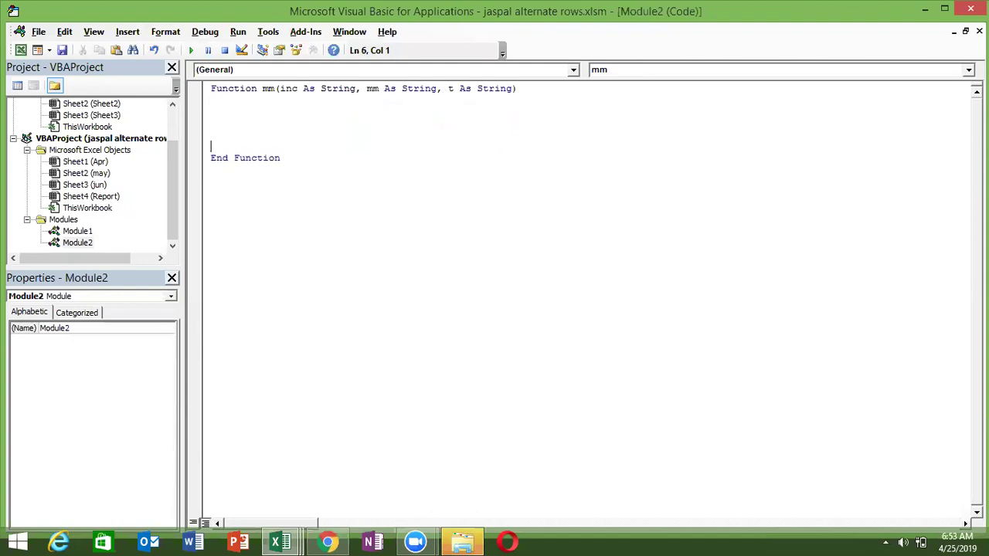
key("Up")
key("Up")
Step: Move the IF lookup formula from B4 to B2 on the Report sheet
key("Up")
key("alt+F11")
key("ctrl+x")
key("Up")
key("Up")
key("ctrl+v")
key("Down")
key("Down")
Step: Enter =mm(A4,B1,C1,B3) in B4, which returns #VALUE!, then return to the mm function header
type("=")
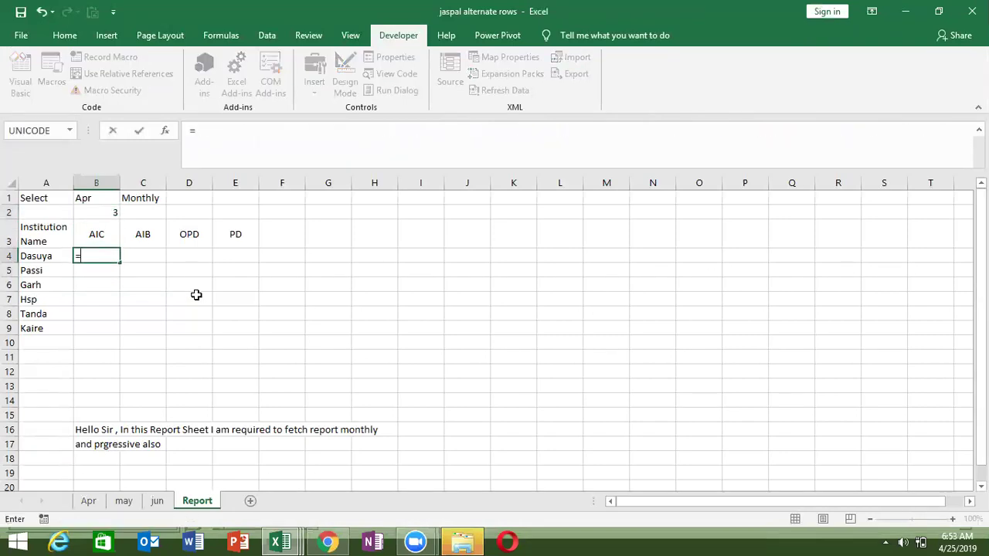
type("mm(")
key("Left")
type(",")
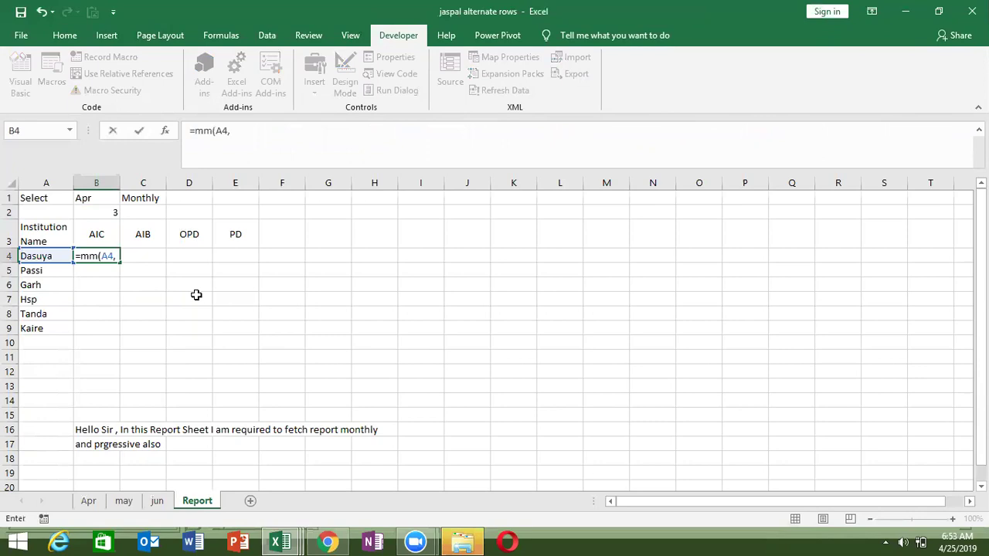
left_click(101, 198)
type(",")
left_click(127, 200)
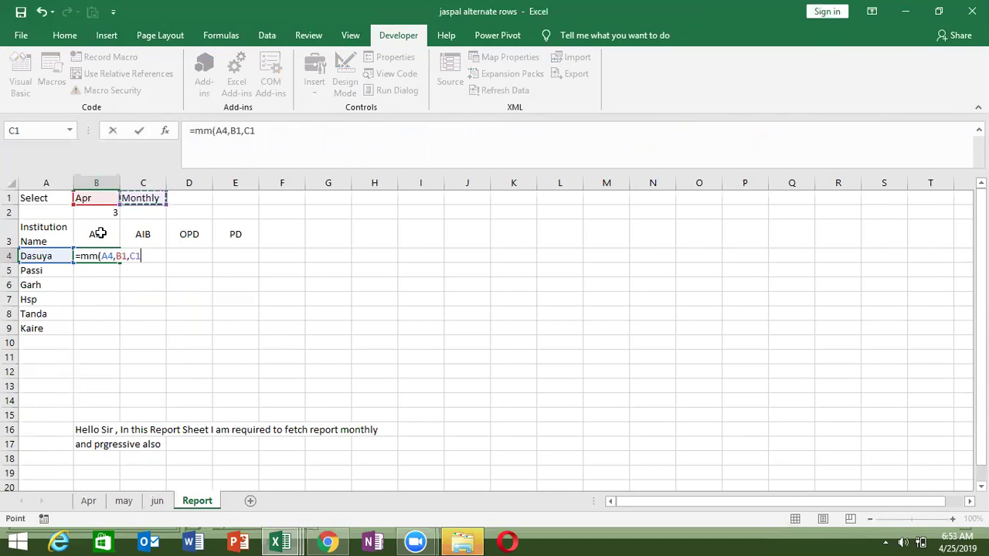
type(",")
left_click(99, 233)
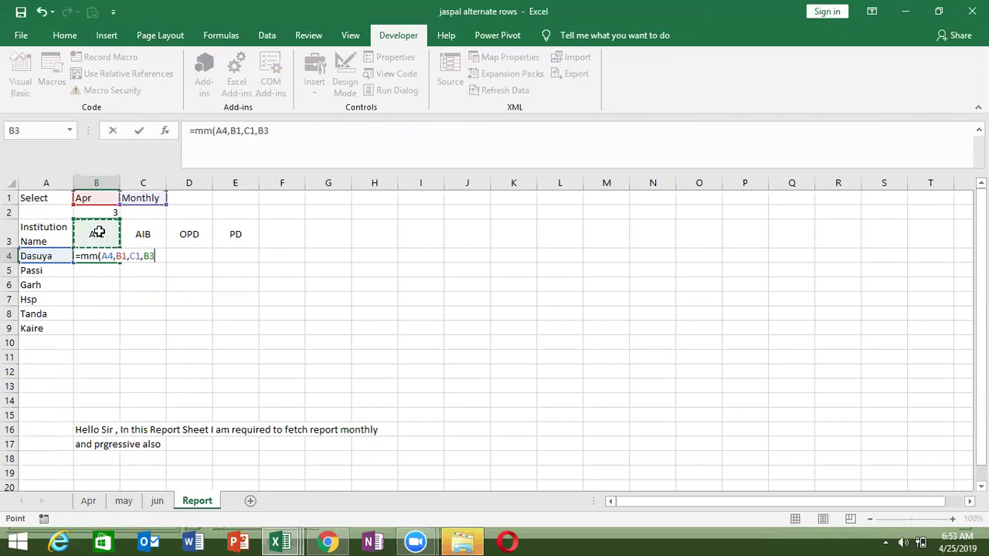
key("Return")
key("Up")
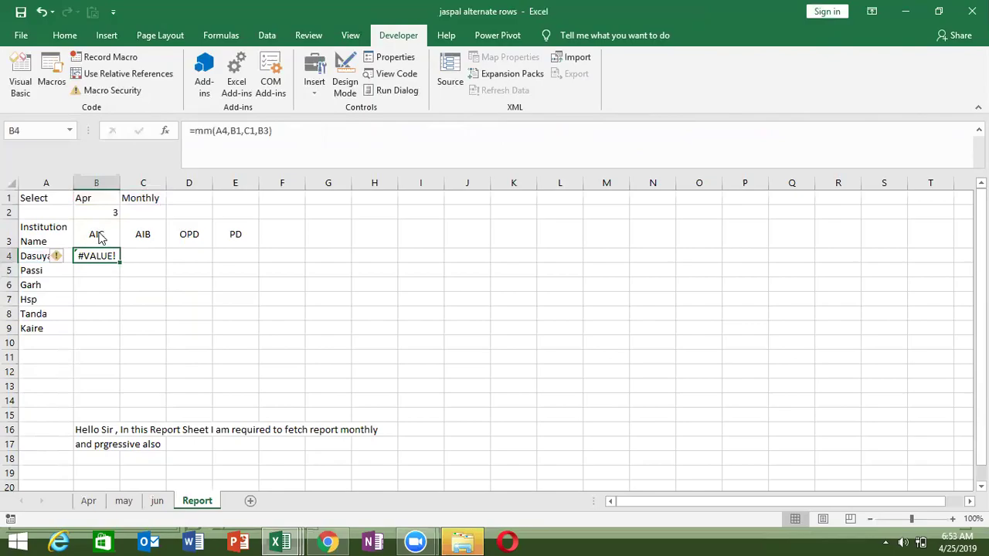
key("alt+F11")
left_click(517, 88)
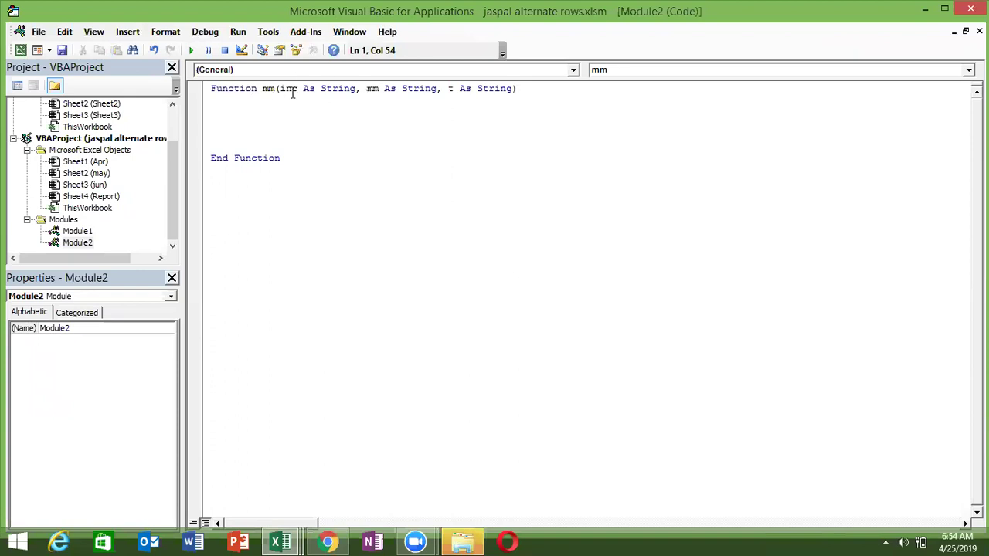
Step: Rename the mm parameter to m and add c As String to the function header
left_click(378, 88)
key("BackSpace")
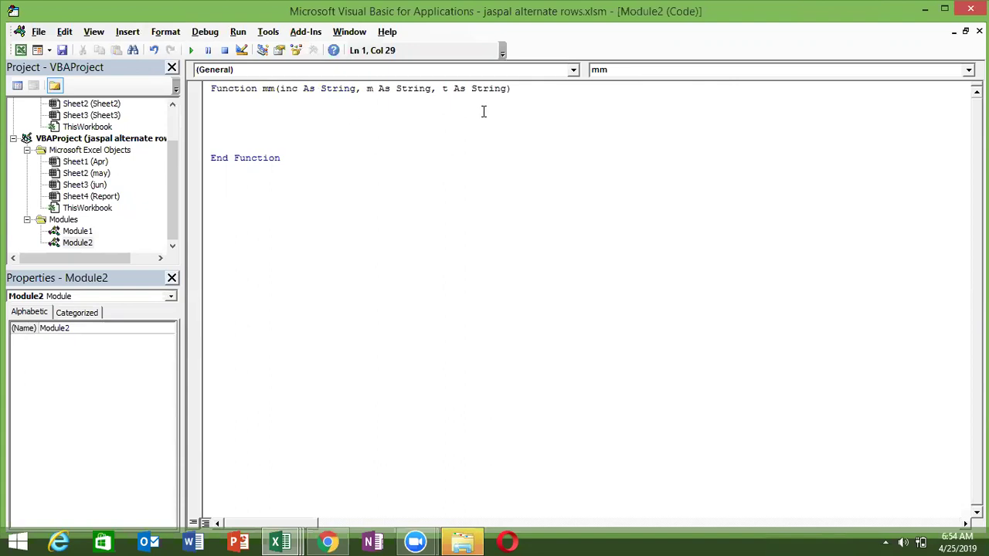
left_click(507, 88)
type(",c as string")
left_click(525, 156)
left_click(434, 111)
Step: Check B4's mm arguments and re-enter B4 so it recalculates to 0
key("alt+F11")
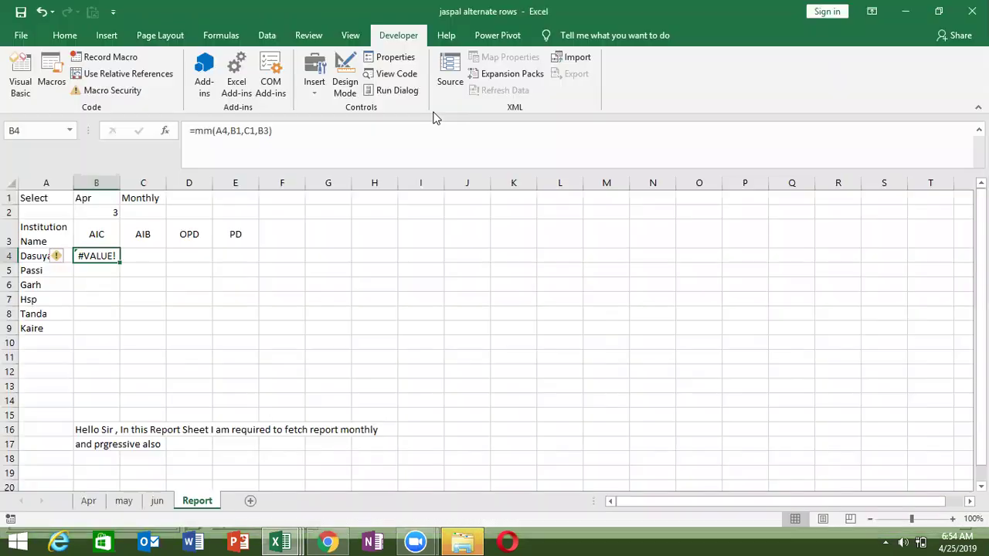
left_click(171, 134)
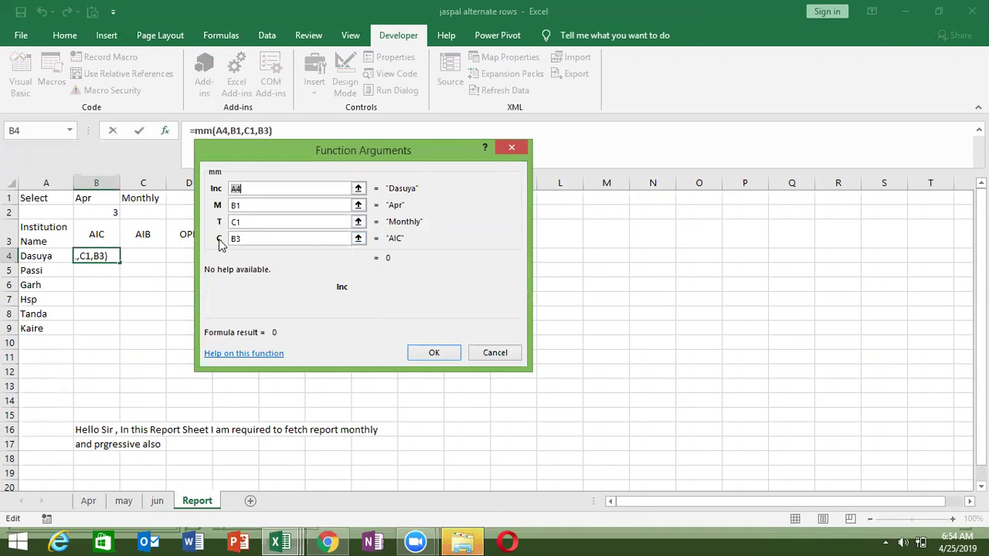
key("Return")
key("alt+F11")
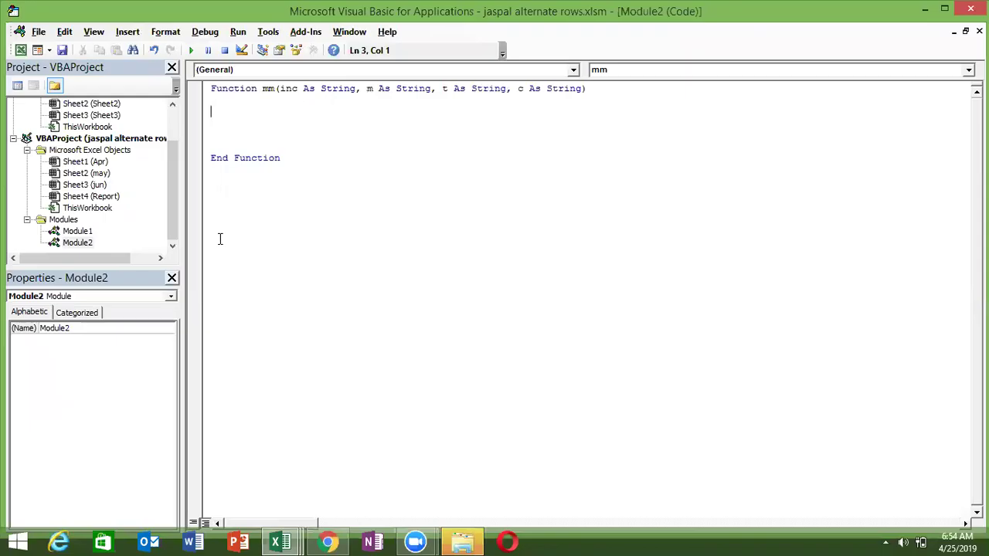
key("alt+Tab")
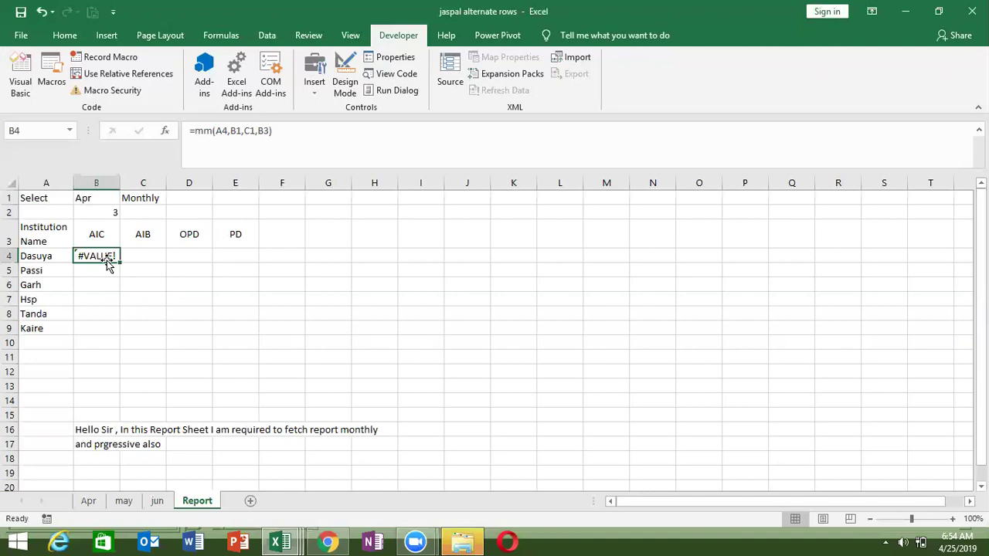
double_click(105, 255)
key("Return")
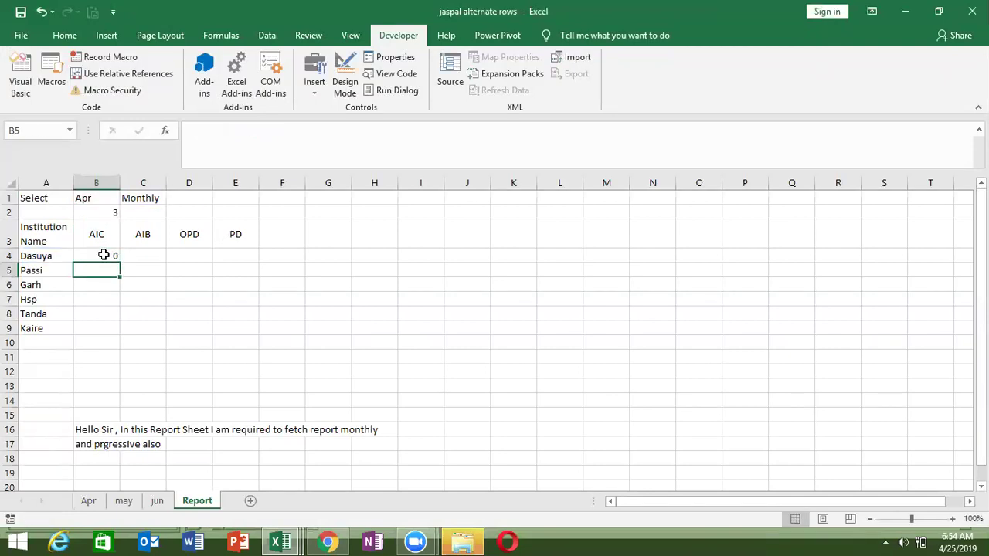
key("alt+Tab")
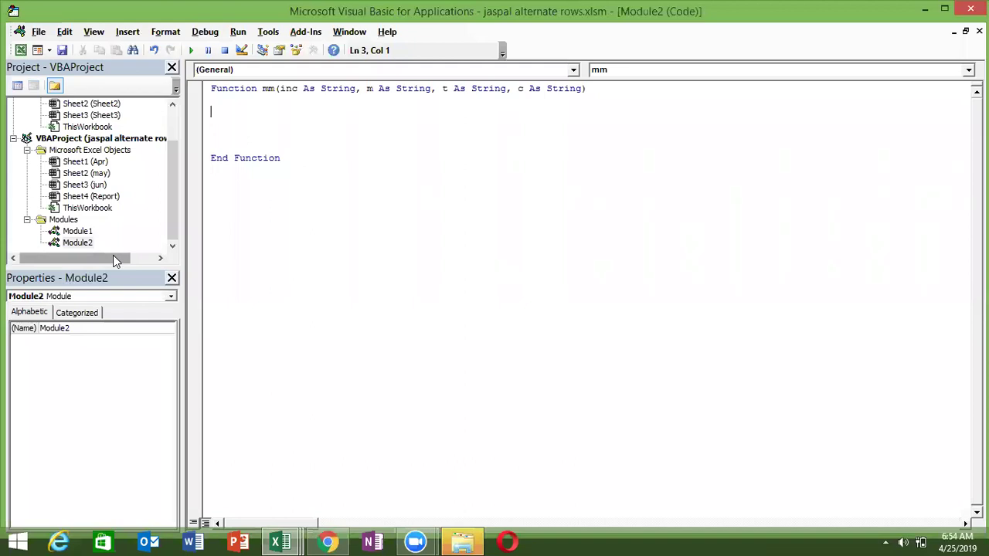
Step: Begin a Dim r, c declaration in the body and rename parameter c to cl
key("Return")
left_click(211, 112)
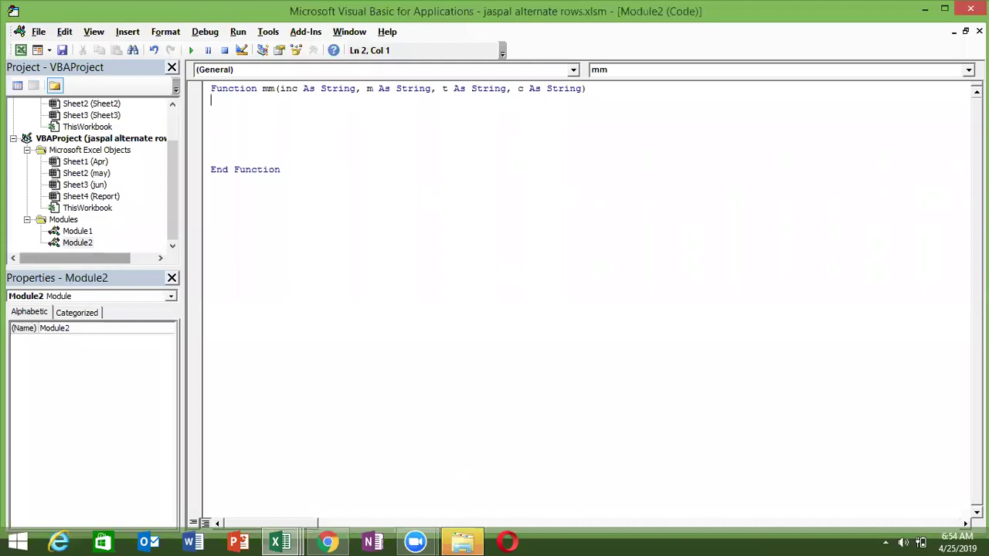
type("r")
key("BackSpace")
type("dim r,c")
left_click(525, 89)
type("l")
Step: Finish declaring r and c As Long and start an r=Application.wo… line
left_click(267, 112)
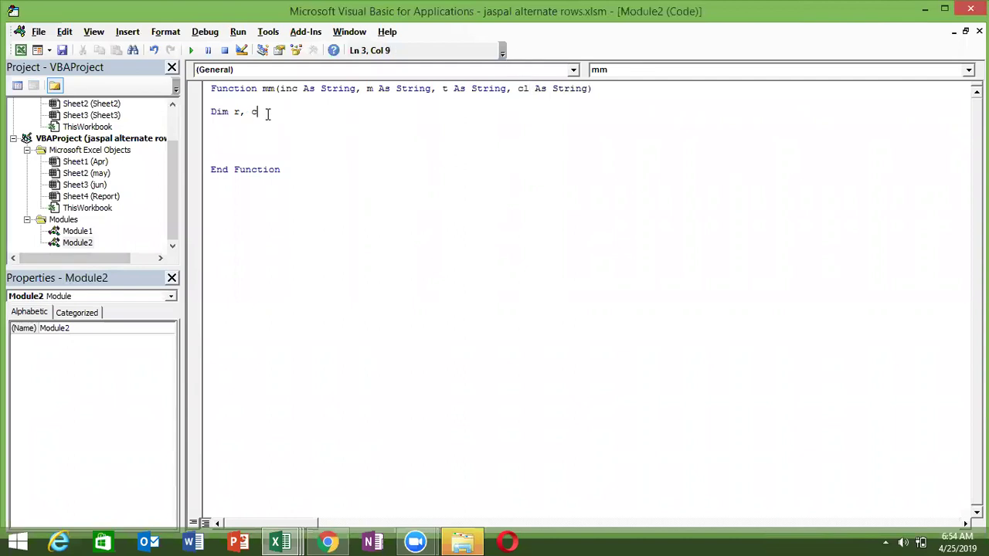
type(" as ")
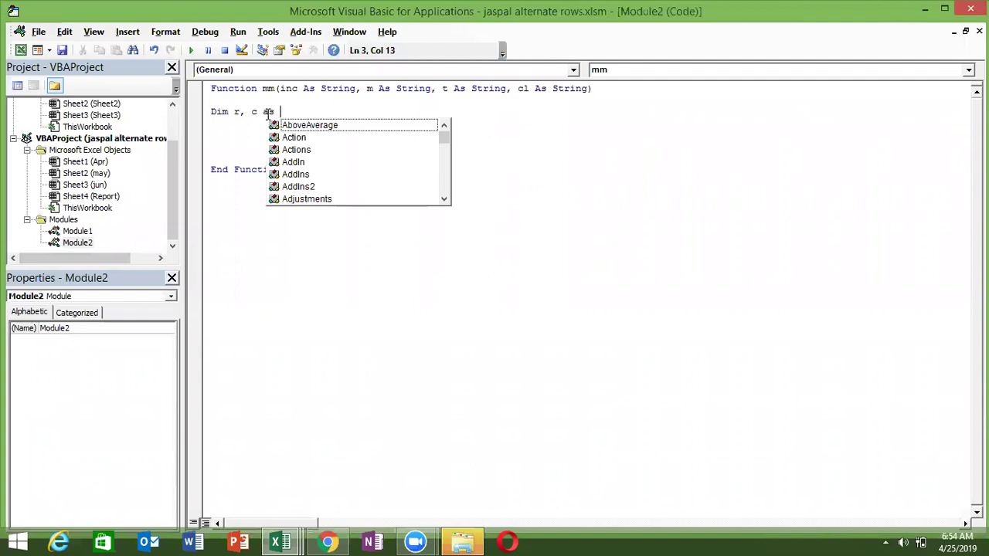
type("str")
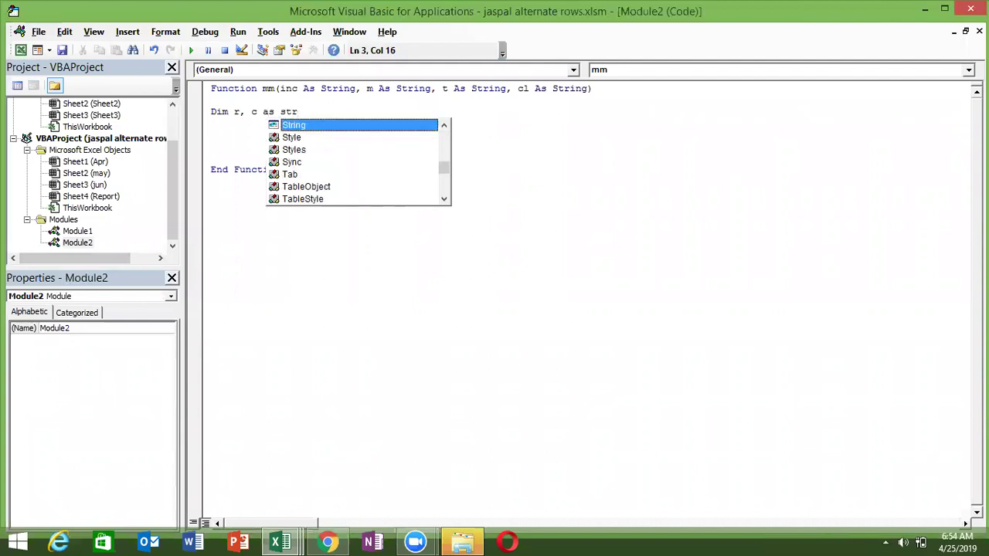
key("BackSpace")
key("BackSpace")
key("BackSpace")
type("long")
key("Tab")
key("Return")
key("Return")
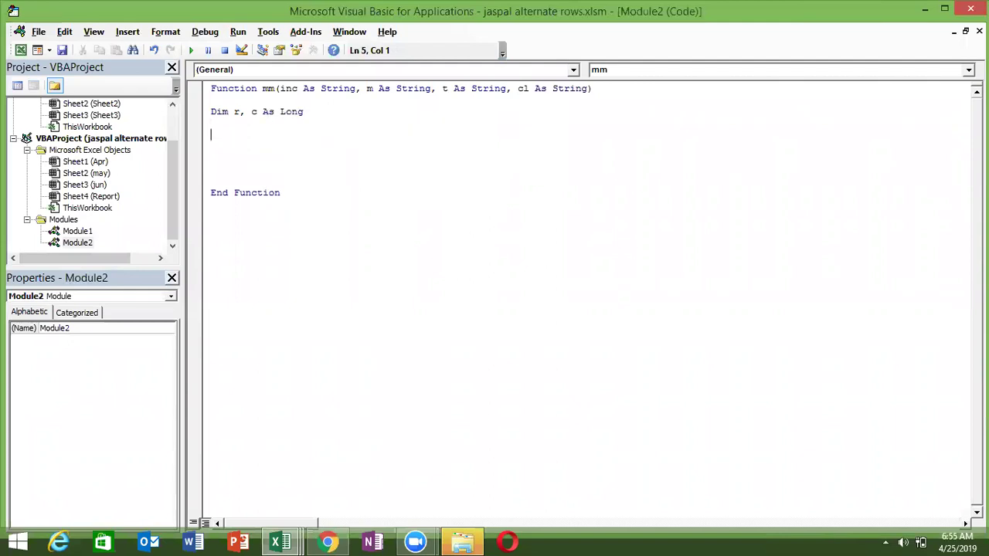
type("r=")
type("application")
type(".wo")
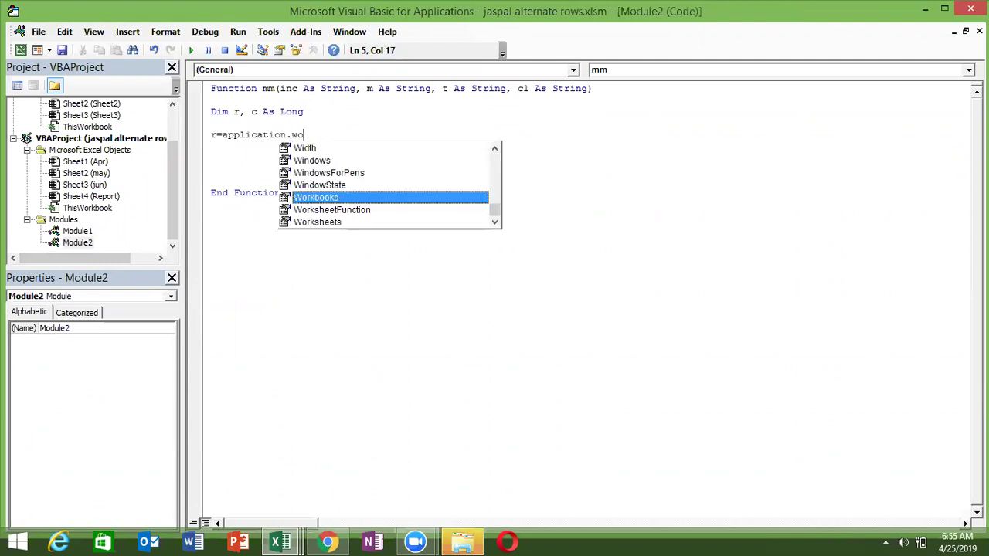
Step: Complete r = Application.WorksheetFunction.Match(inc, Sheets(m).Range("A:A"), 0)
key("Down")
key("Tab")
type(".m")
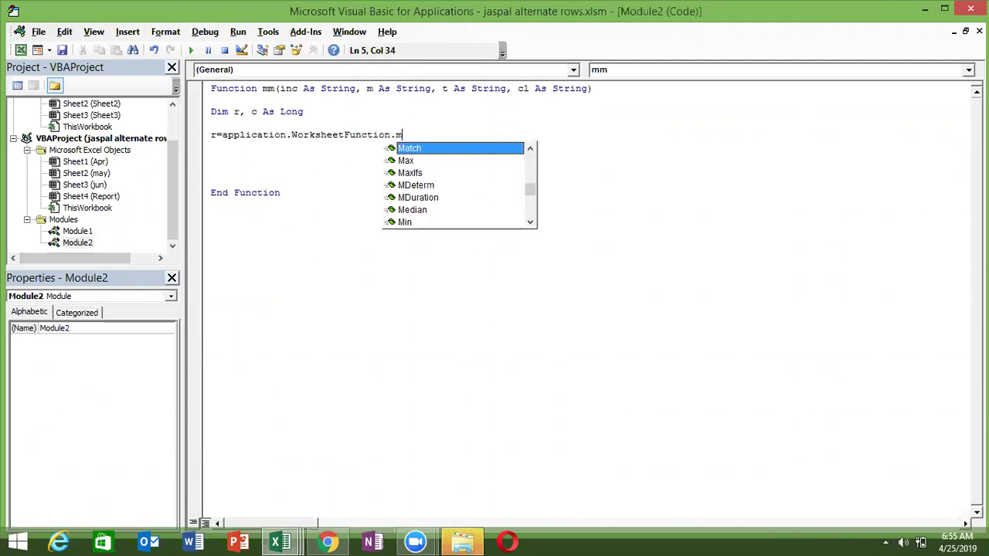
key("Tab")
type("(")
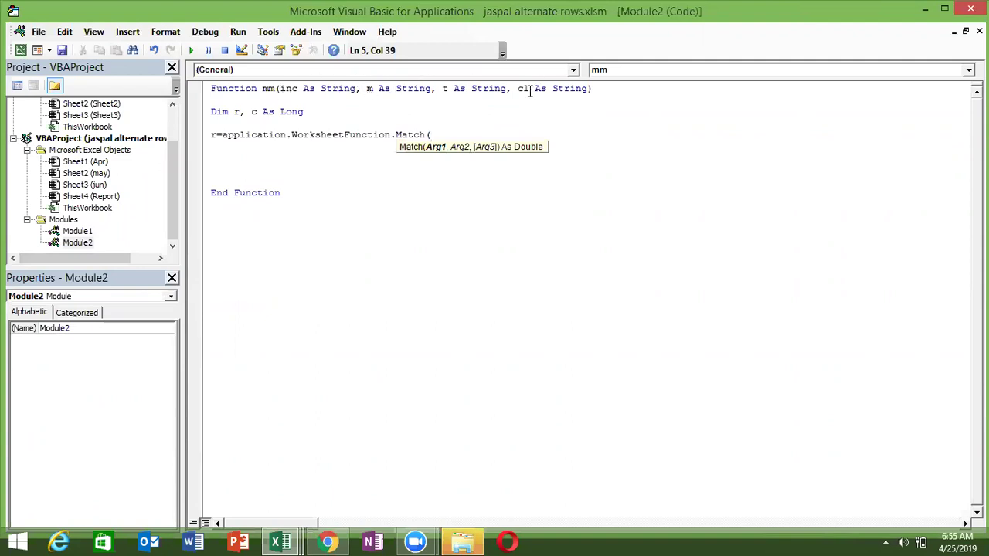
type("inc,sheets(")
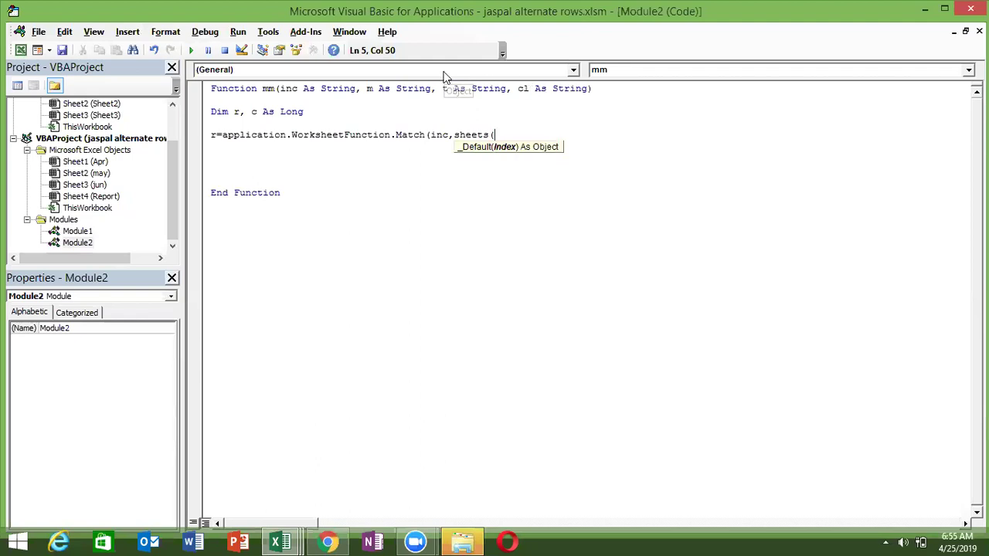
type("m")
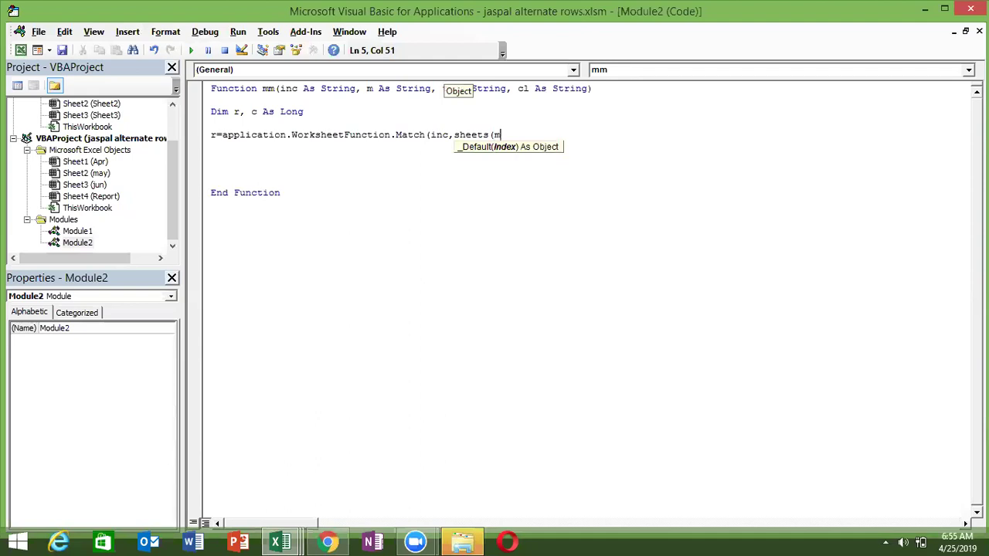
type(")")
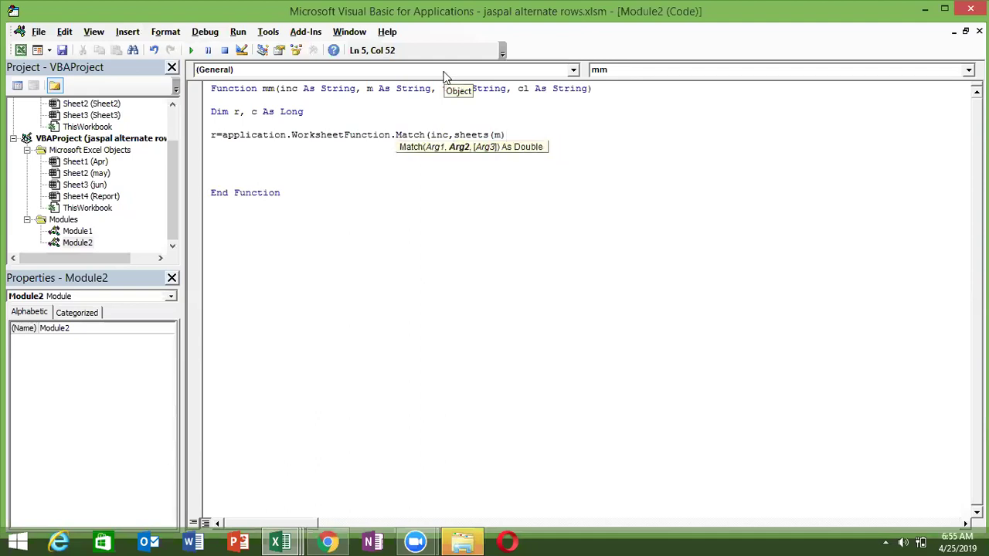
type(".range(\"A:A\"),0")
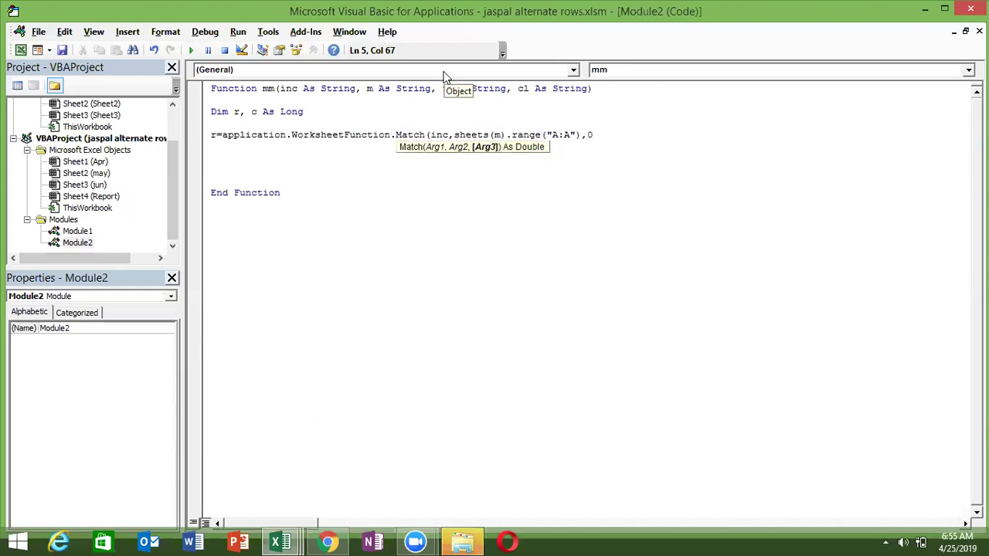
type(")")
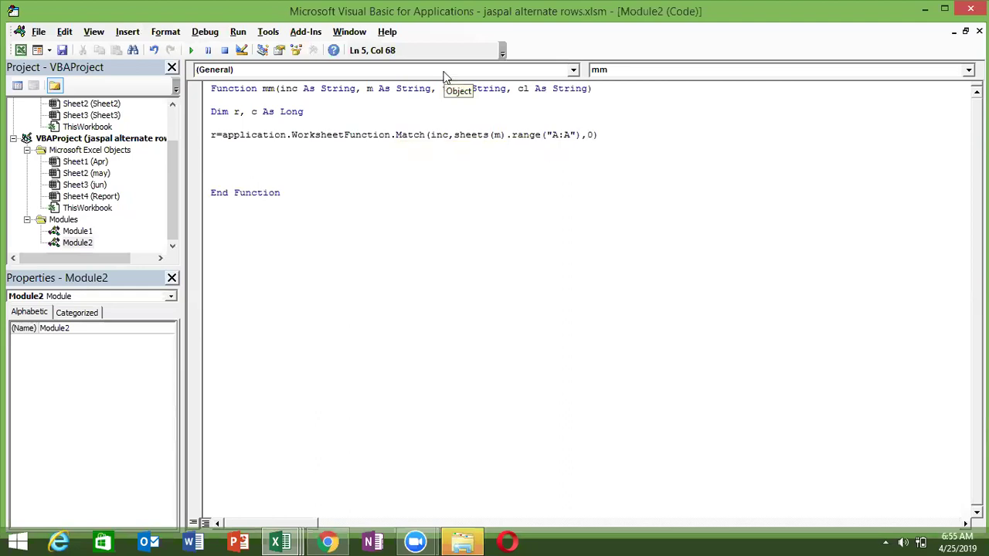
key("Return")
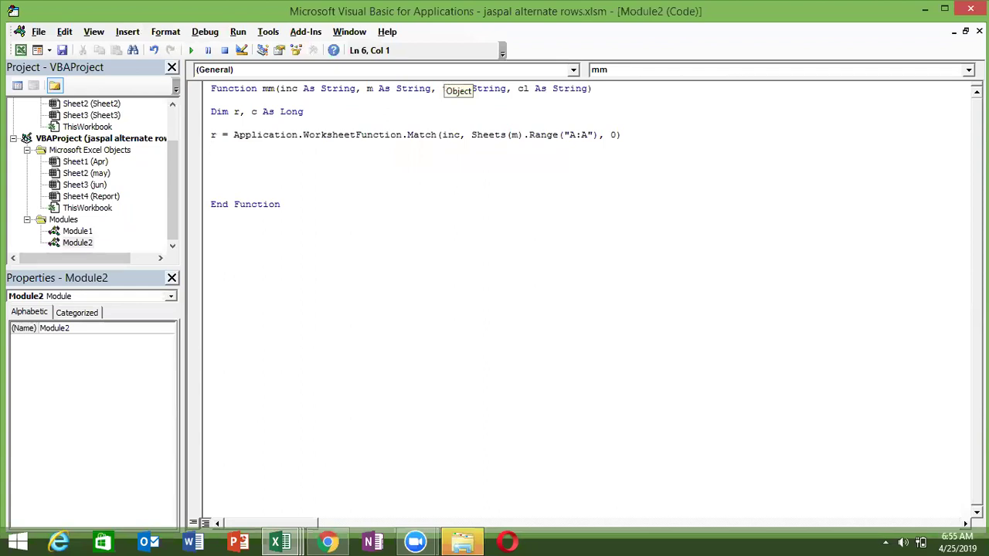
Step: Duplicate the r = Match line directly beneath itself
key("Up")
key("shift+Down")
key("ctrl+c")
key("Right")
key("ctrl+v")
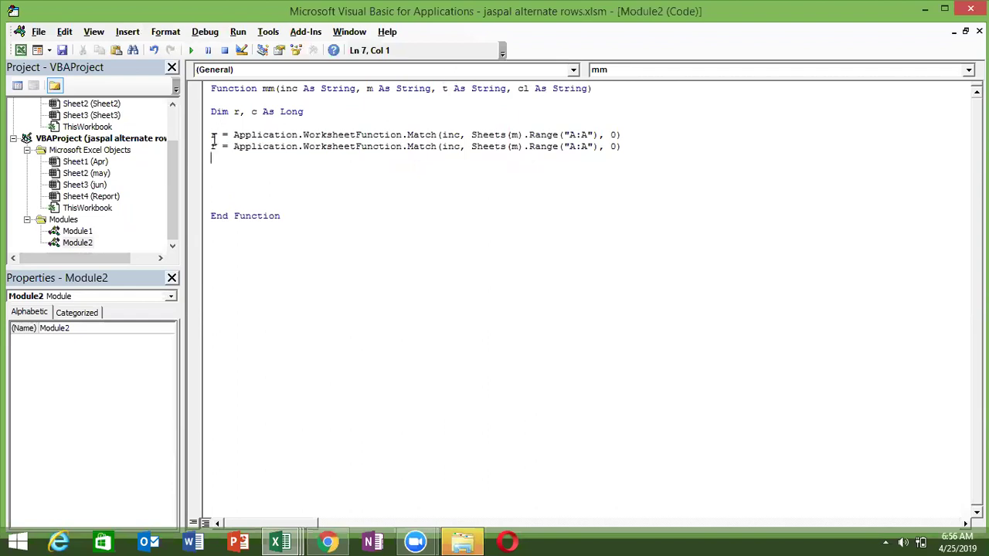
Step: In the copy, rename the variable r to c and replace inc with cl
double_click(214, 147)
type("c")
left_click(511, 146)
double_click(456, 148)
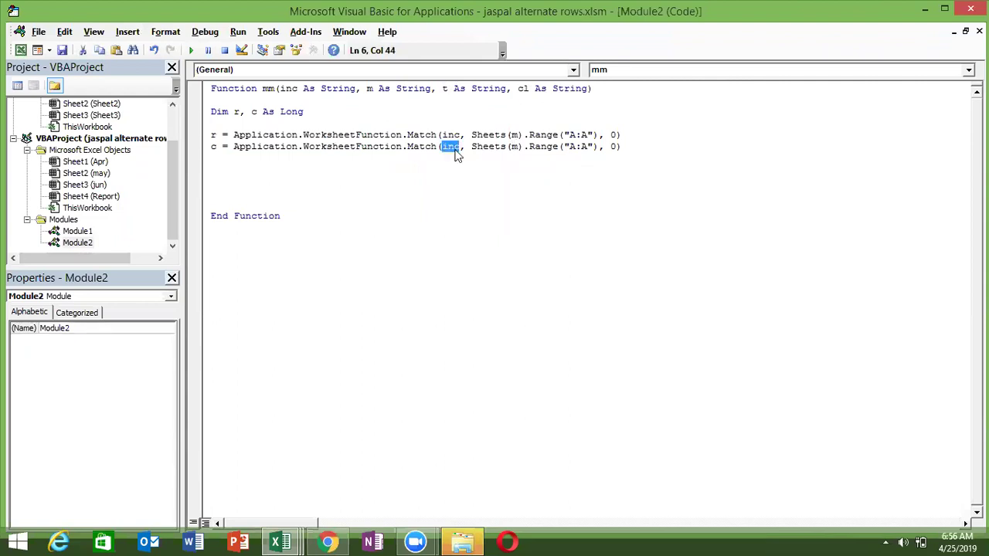
type("cl")
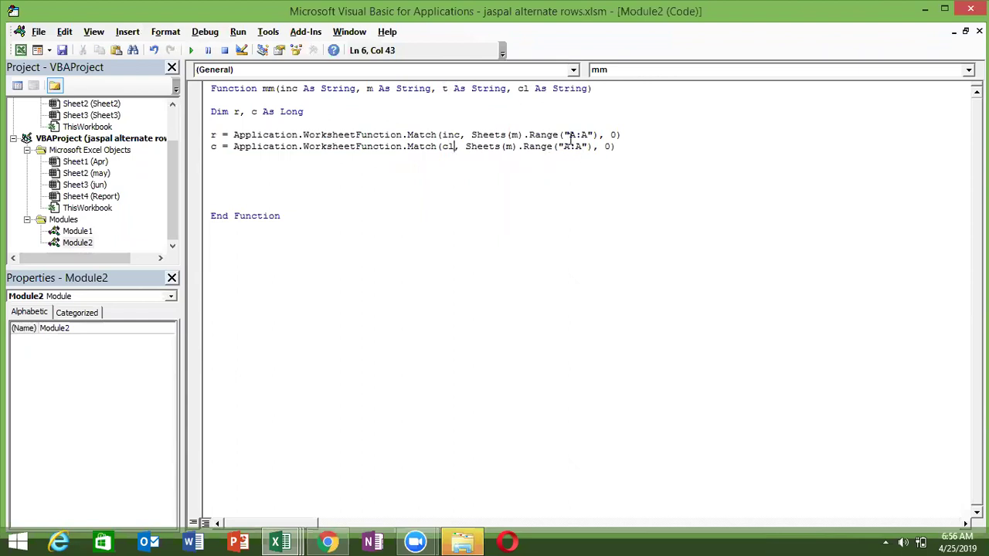
Step: Change the copied line's range from "A:A" to "1:1" so MATCH searches row 1
left_click(582, 147)
key("BackSpace")
key("BackSpace")
key("BackSpace")
type("1")
type(":")
type("c")
key("BackSpace")
type("1")
key("Down")
key("Down")
left_click(583, 136)
left_click(290, 188)
key("Up")
key("Up")
key("Up")
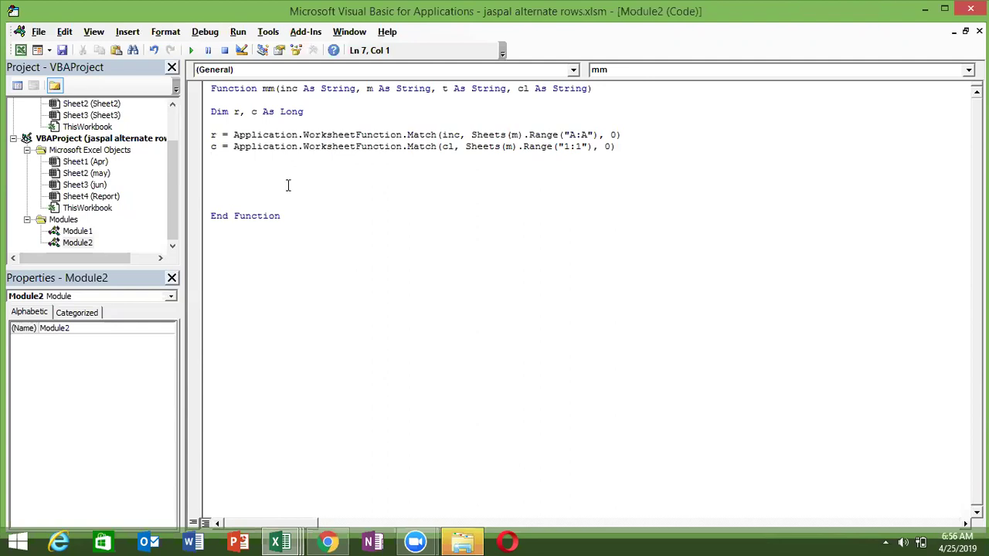
Step: Add an If t = "Prg" Then r = r + 1 End If block to mm
left_click(215, 135)
key("Down")
key("Down")
key("Return")
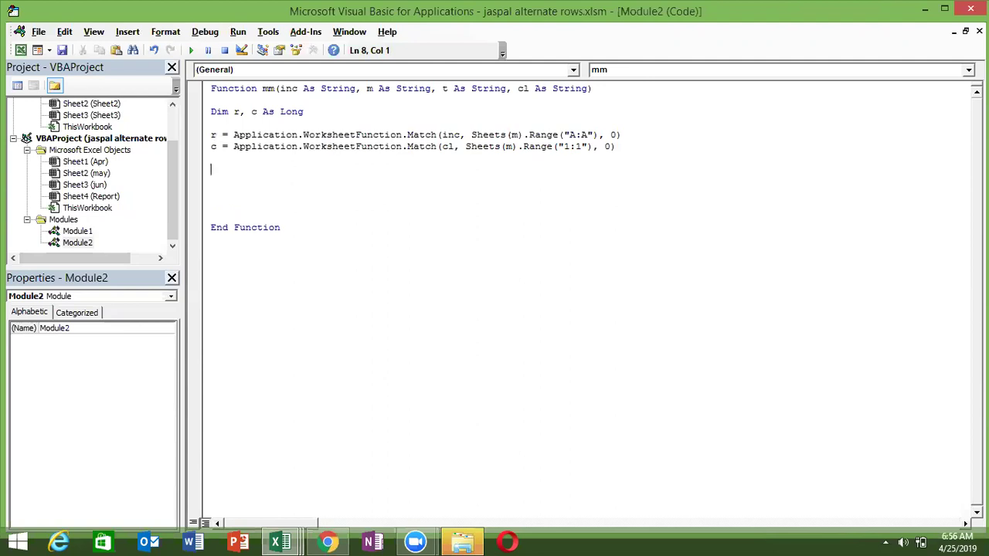
type("if ")
type("t=")
type("\"F")
type("rg")
type("\" then")
key("Return")
type("r = r + 1")
key("Return")
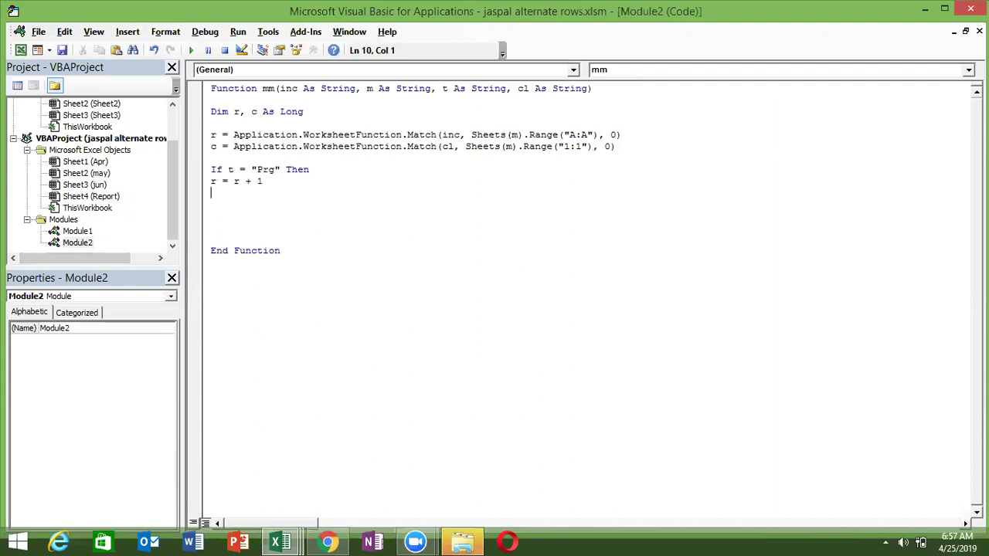
type("c=c")
key("BackSpace")
key("BackSpace")
key("BackSpace")
type("end if")
key("Return")
key("Return")
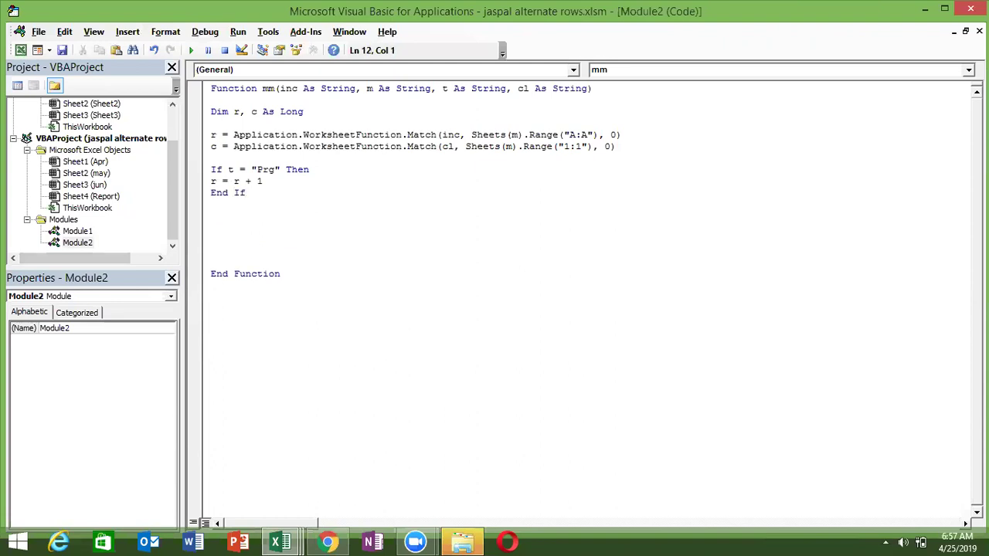
Step: Make mm return Sheets(m).Cells(r, c).Value, then switch to Excel
type("mm=")
type("sheets(m")
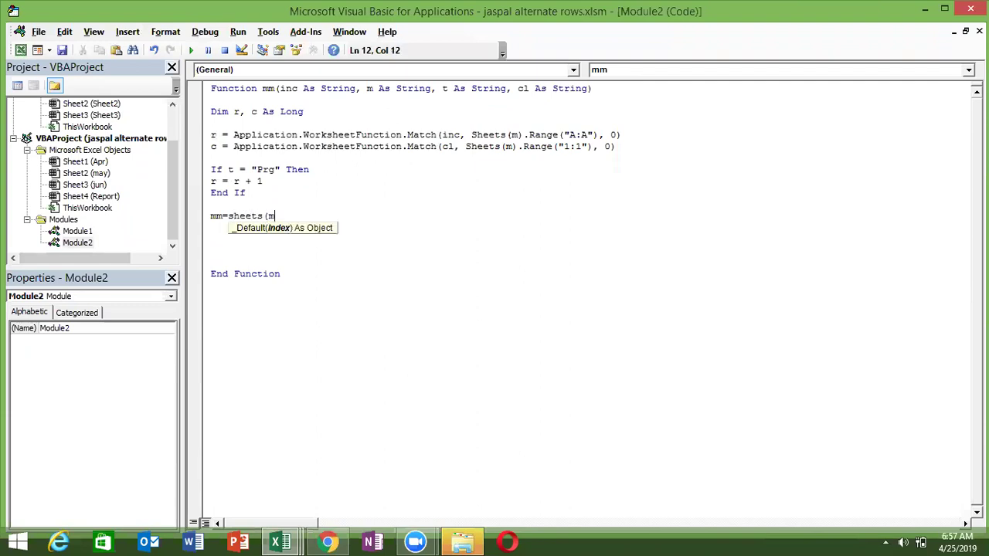
type(")")
type(".ra")
key("BackSpace")
key("BackSpace")
type("cell")
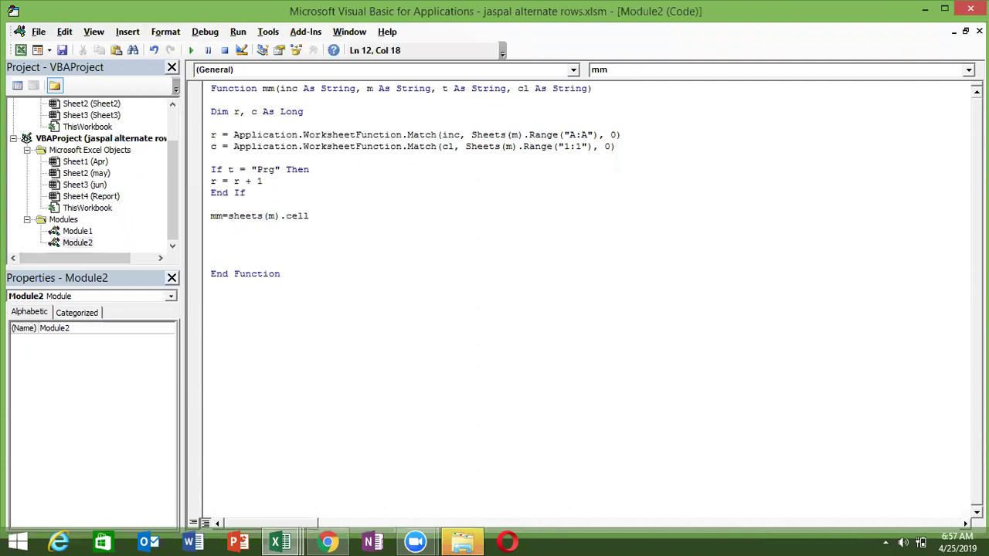
type("s(")
type("r,c")
type(").va")
type("lue")
key("Return")
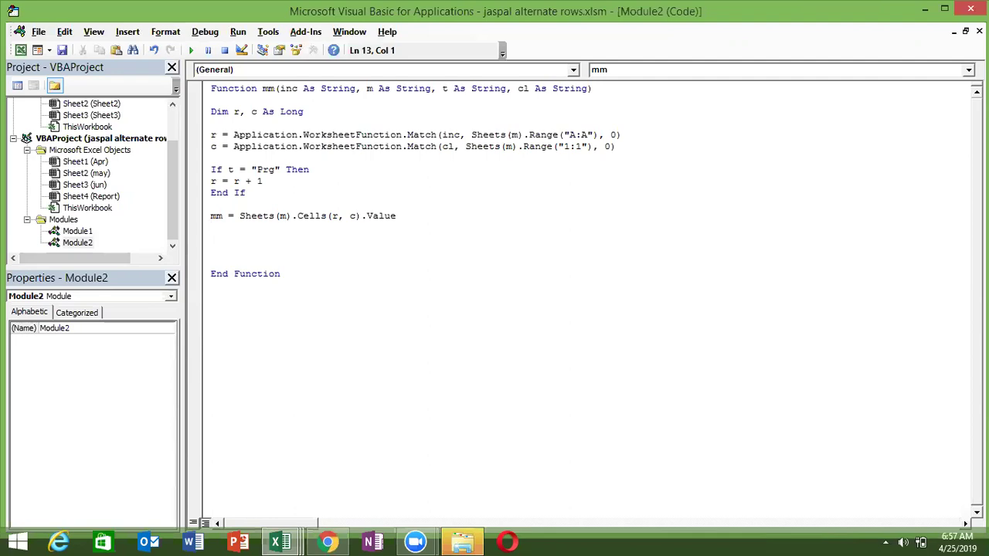
key("alt+Tab")
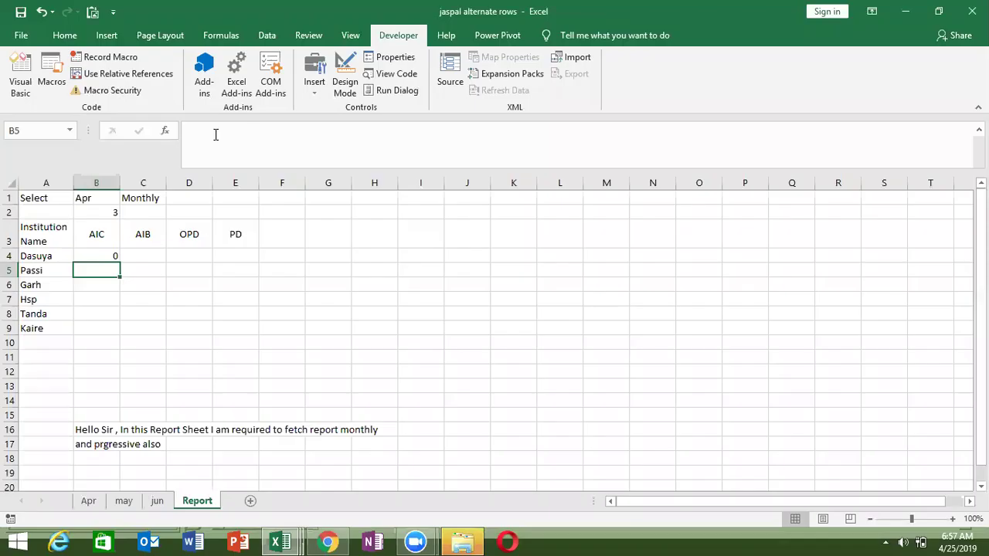
Step: Recalculate B4's mm formula, then anchor its first argument as $A4
double_click(108, 255)
key("Return")
left_click(111, 255)
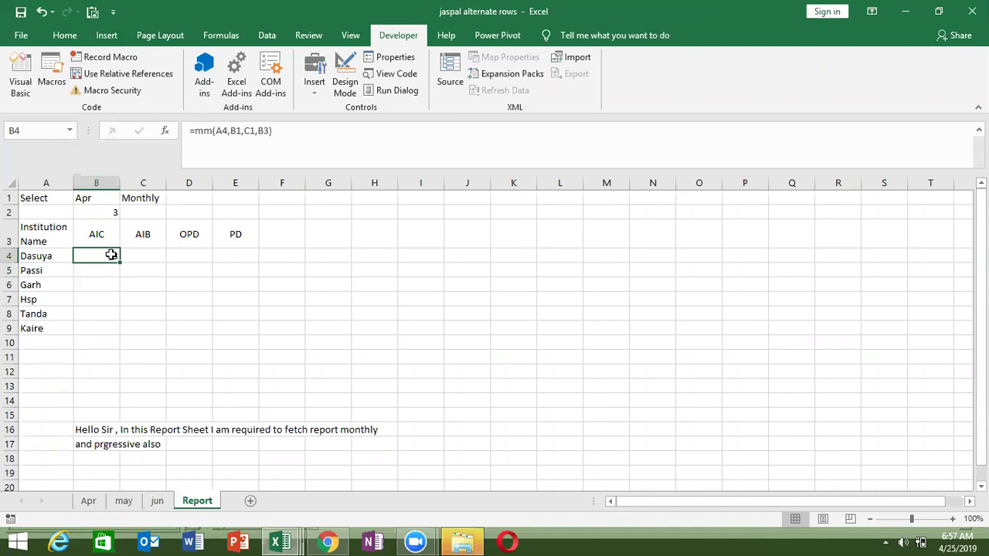
left_click(220, 131)
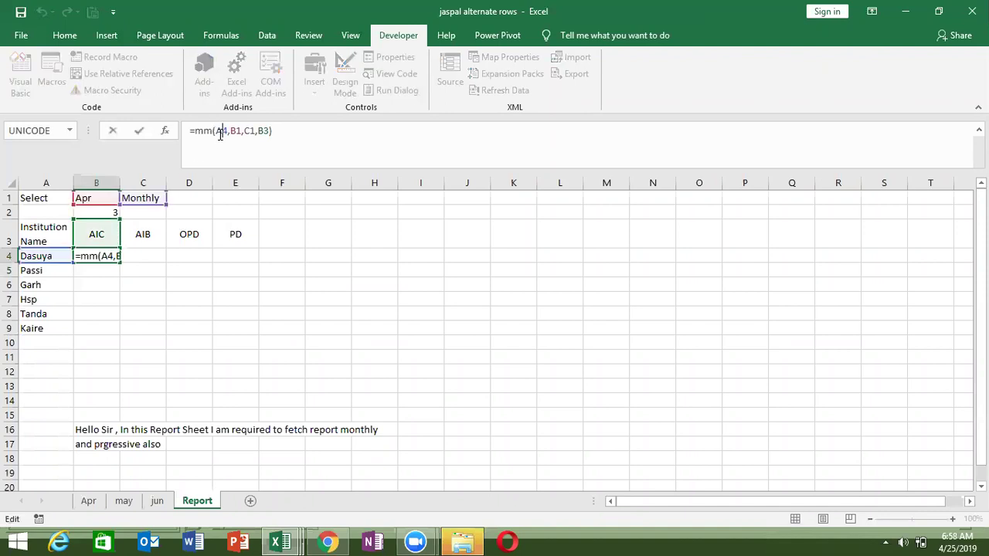
key("Left")
type("$")
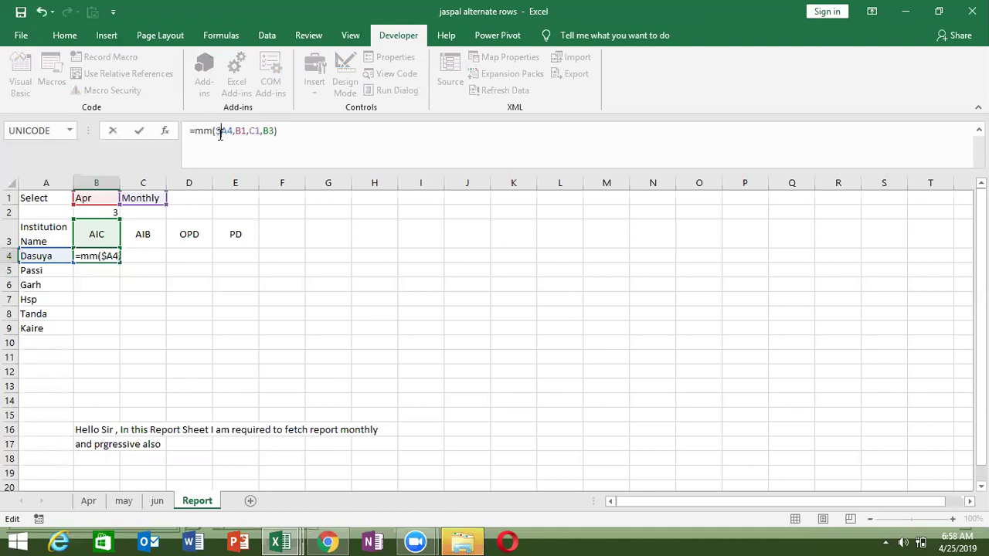
Step: Make B1 and C1 absolute and lock B$3, giving =mm($A4,$B$1,$C$1,B$3)
left_click(242, 130)
key("F4")
left_click(270, 131)
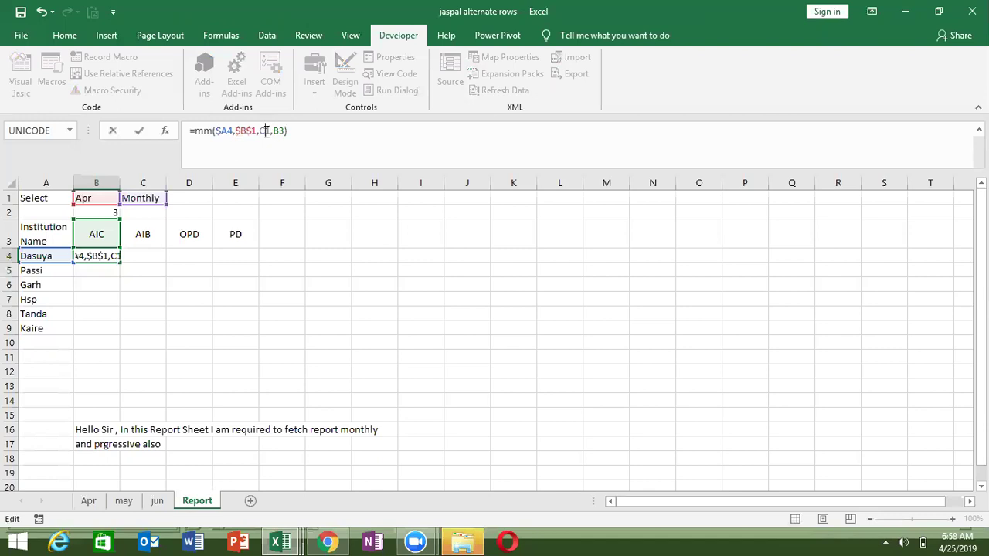
key("F4")
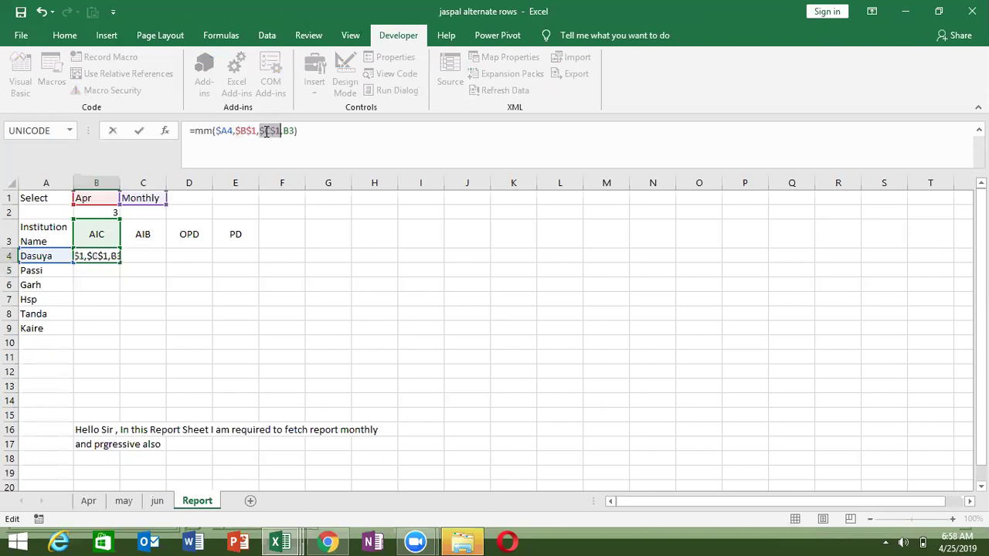
left_click(293, 131)
type("$")
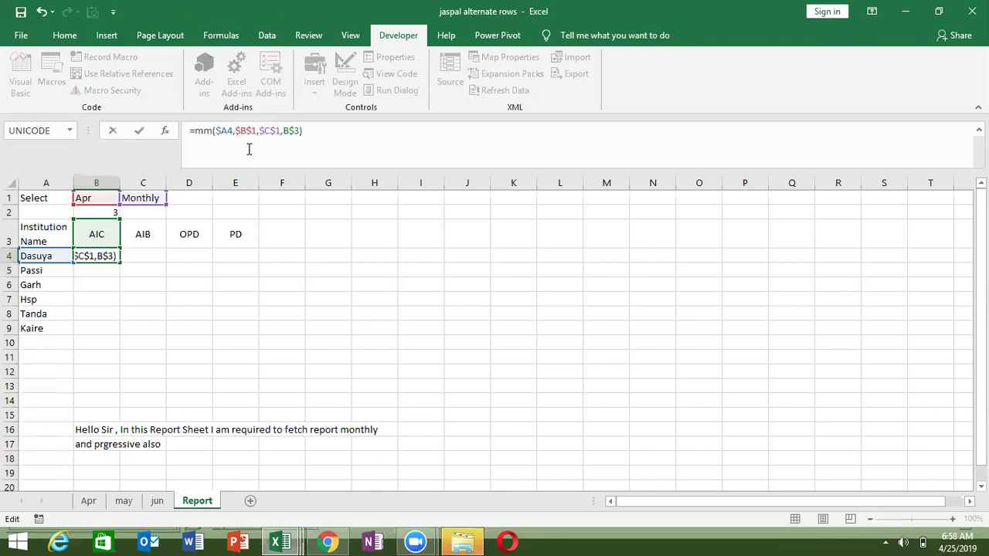
key("Return")
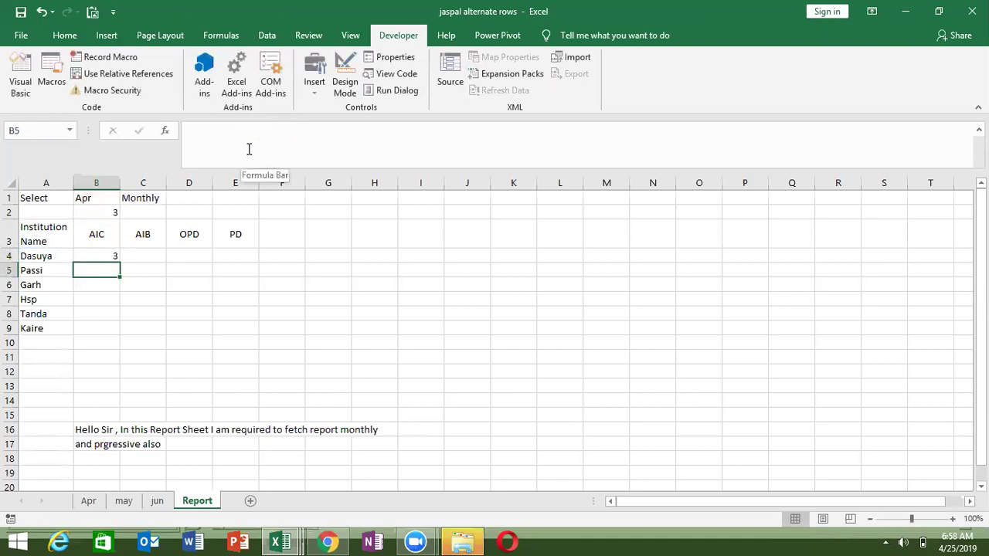
key("Up")
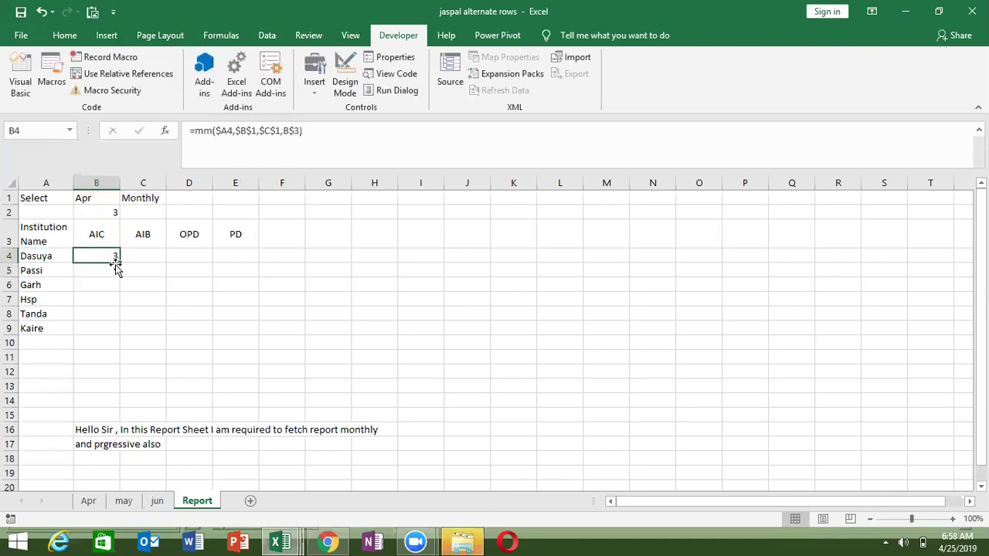
Step: Fill the mm formula through B4:E9 and toggle C1 between Prg and Monthly
mouse_move(119, 263)
left_mouse_down()
mouse_move(259, 263)
mouse_move(256, 333)
left_mouse_up()
left_click(281, 298)
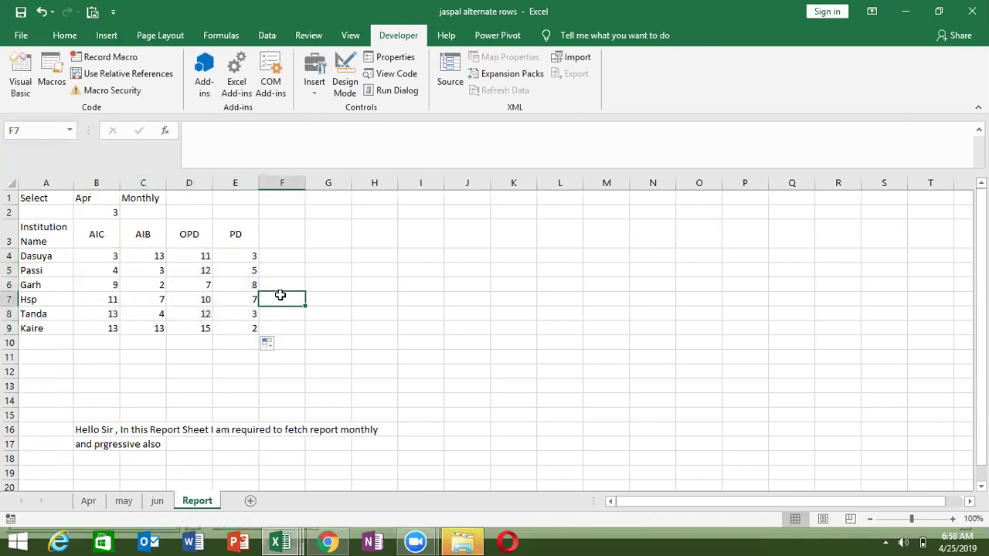
left_click(154, 200)
left_click(171, 199)
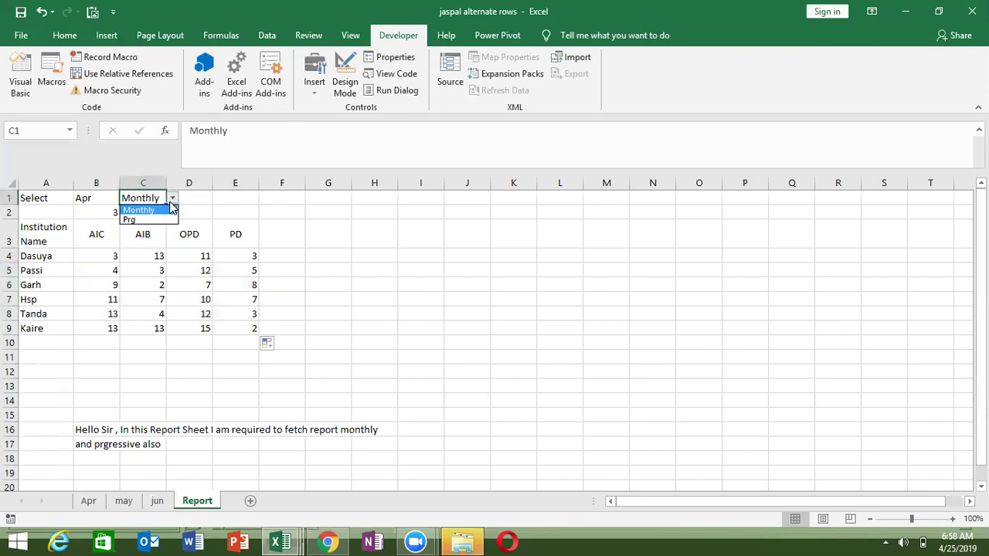
left_click(164, 220)
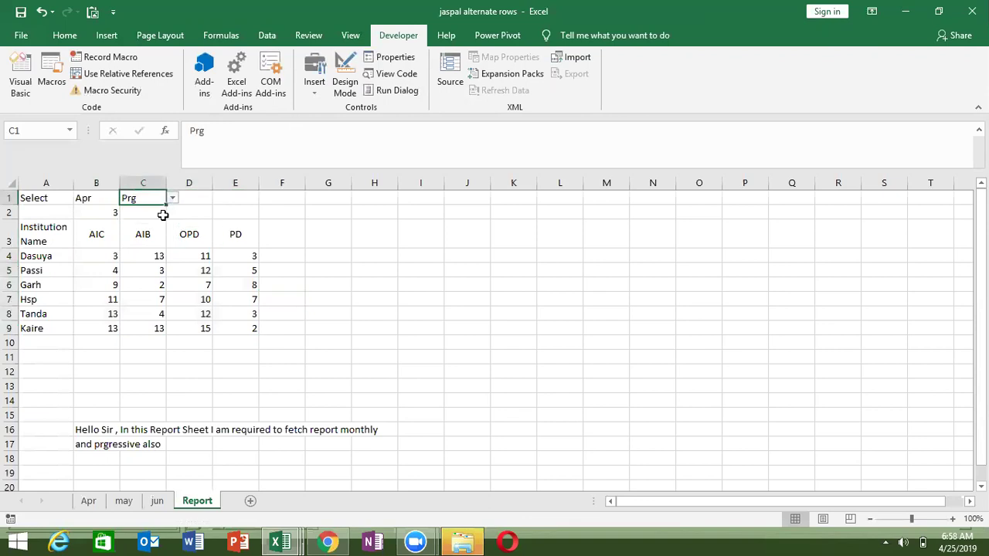
left_click(172, 198)
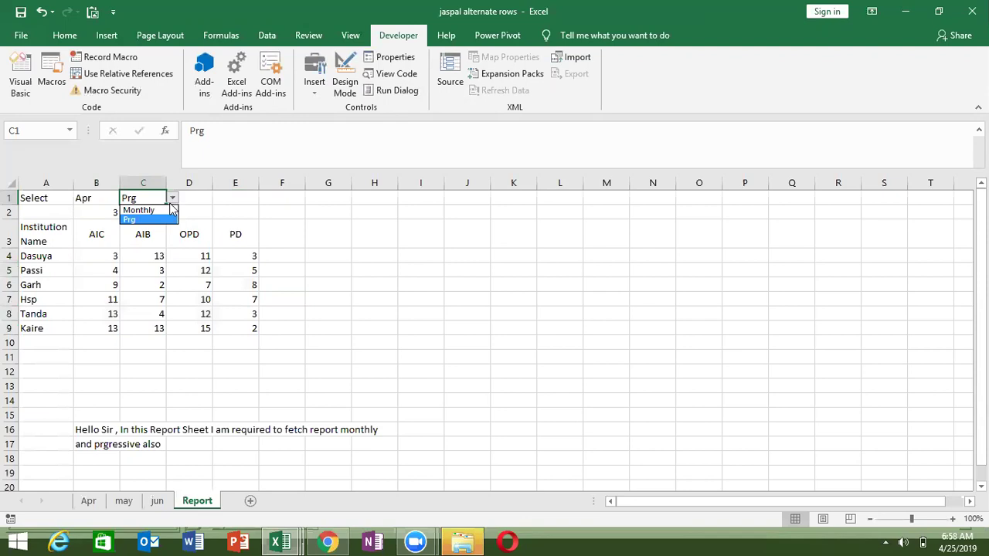
left_click(154, 211)
Step: Set the month in B1 to May, which turns the table into #VALUE! errors
left_click(104, 198)
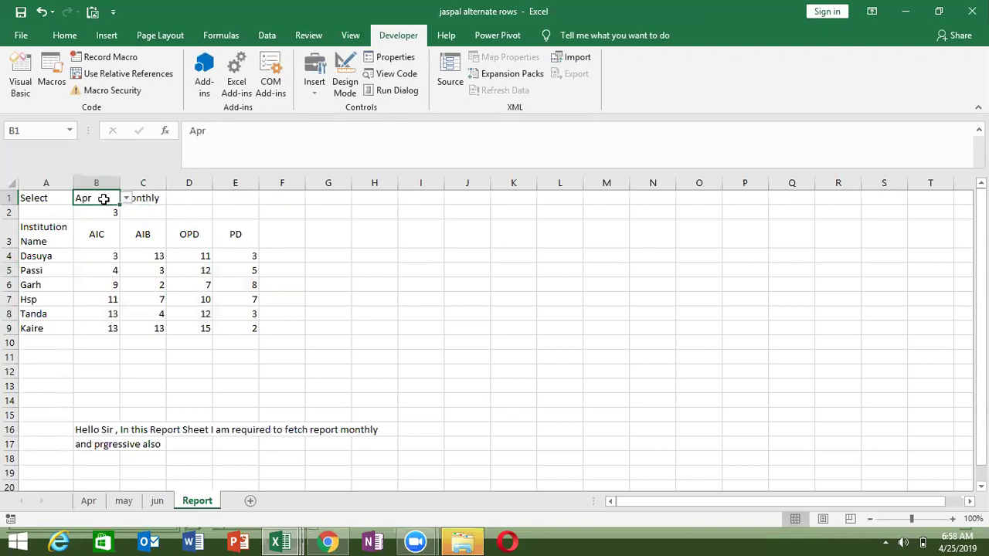
left_click(125, 199)
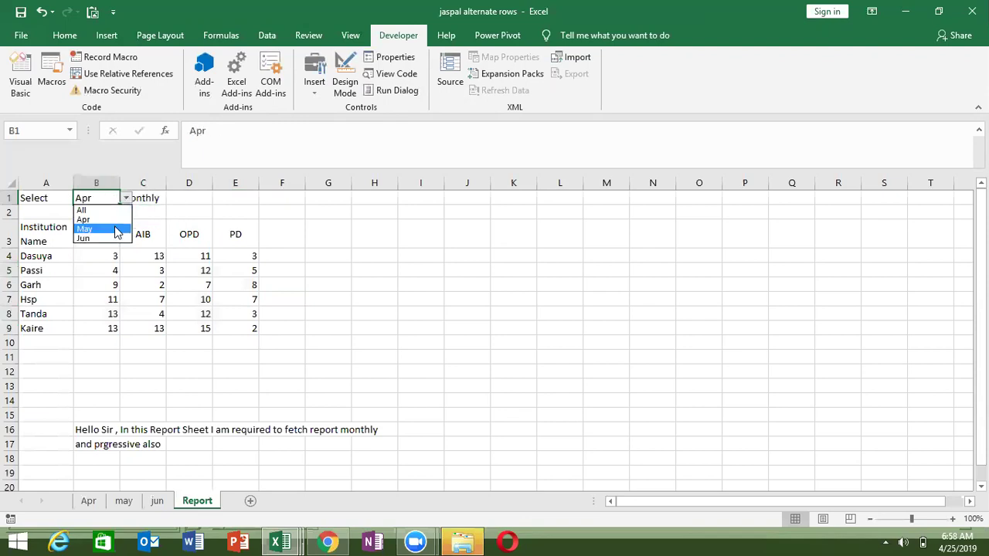
left_click(116, 229)
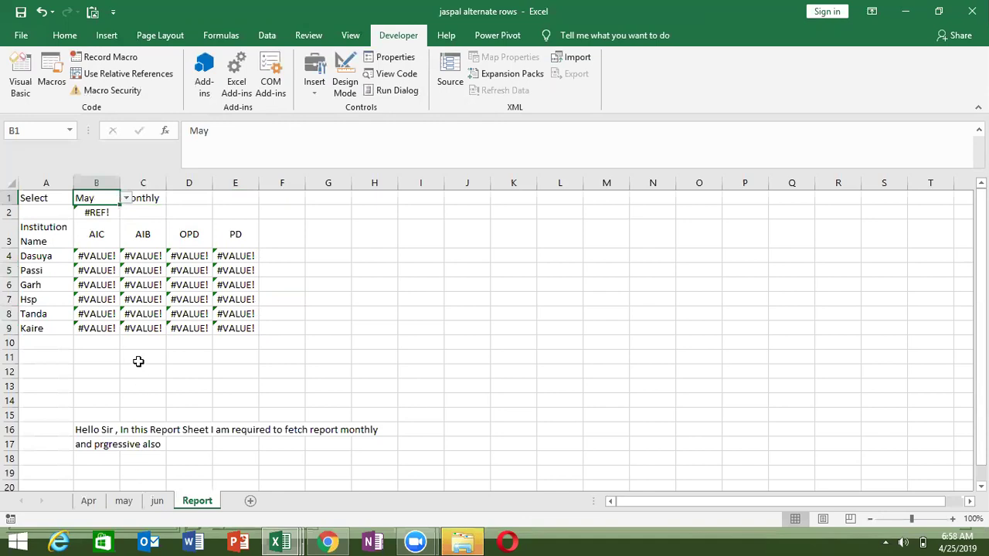
Step: Inspect B2's formula and rename the may sheet to May
left_click(137, 209)
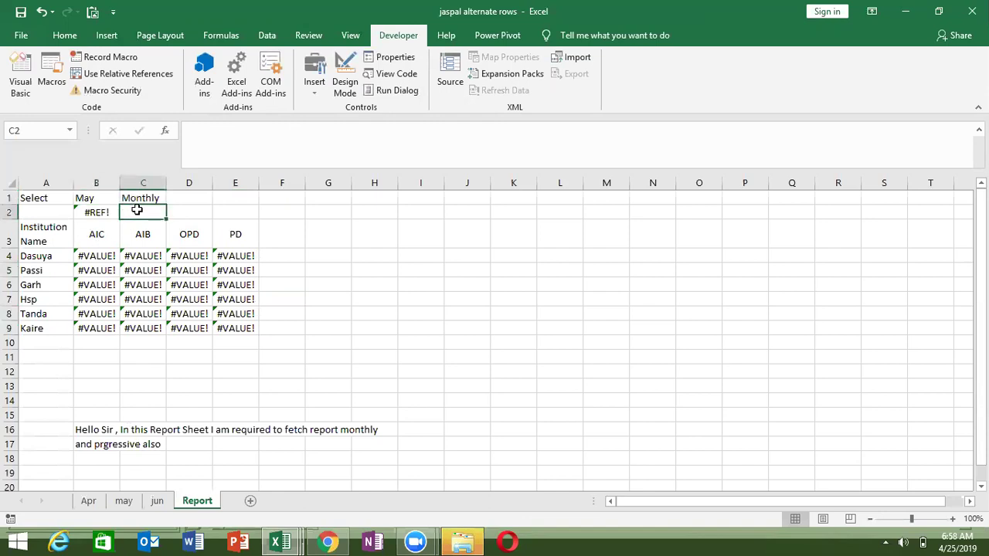
left_click(108, 213)
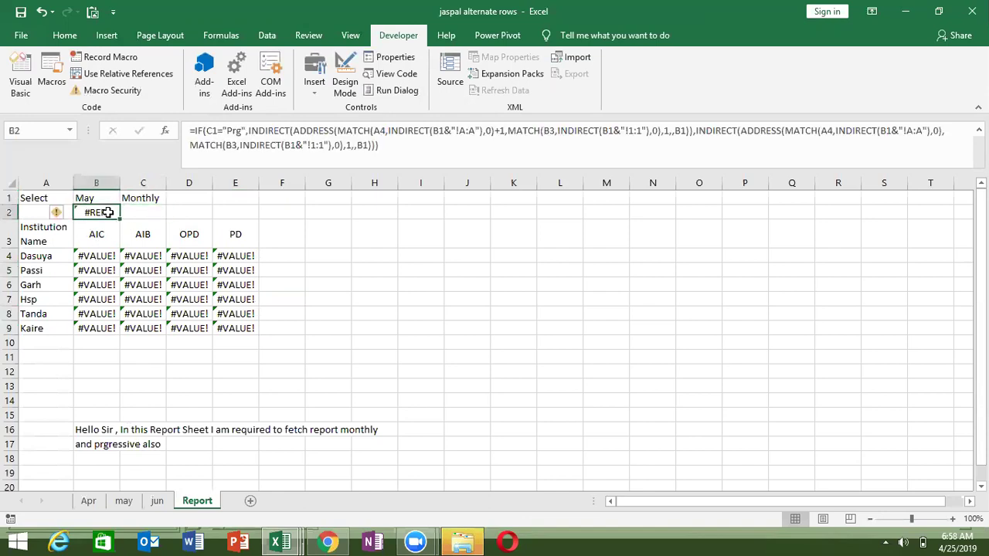
left_click(123, 503)
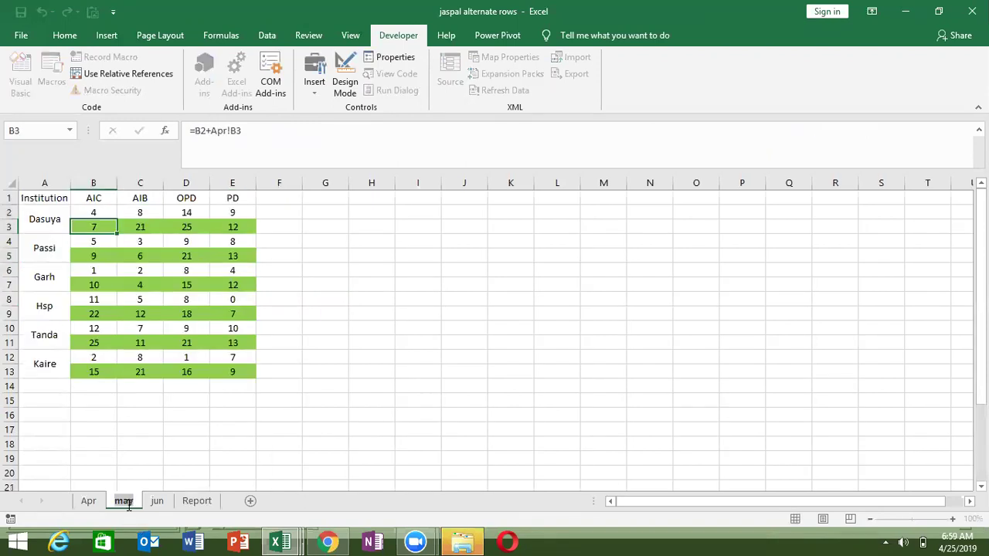
type("May")
key("Return")
left_click(135, 470)
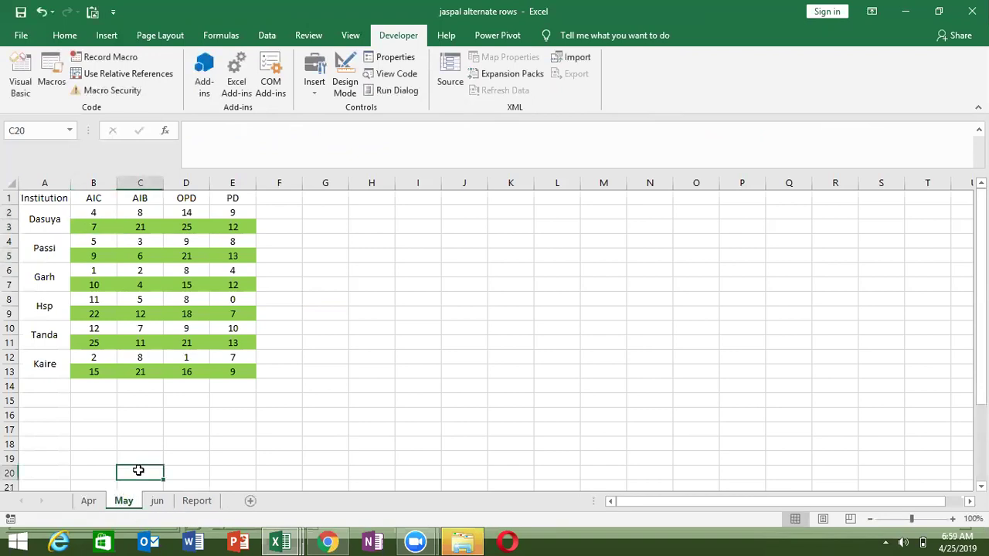
left_click(194, 503)
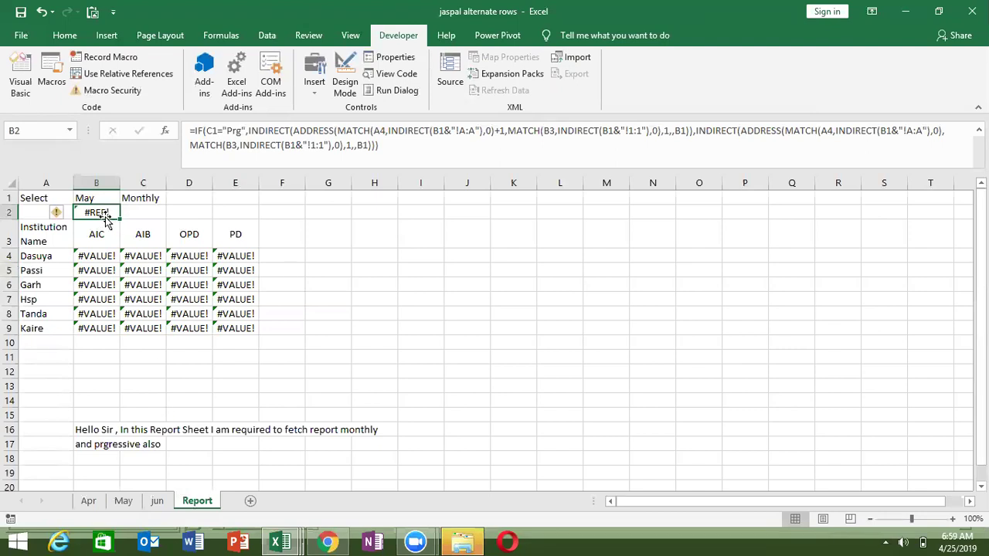
Step: Enter =LEN(B1) in C2 to check May's length, then select B1 for data validation
left_click(102, 197)
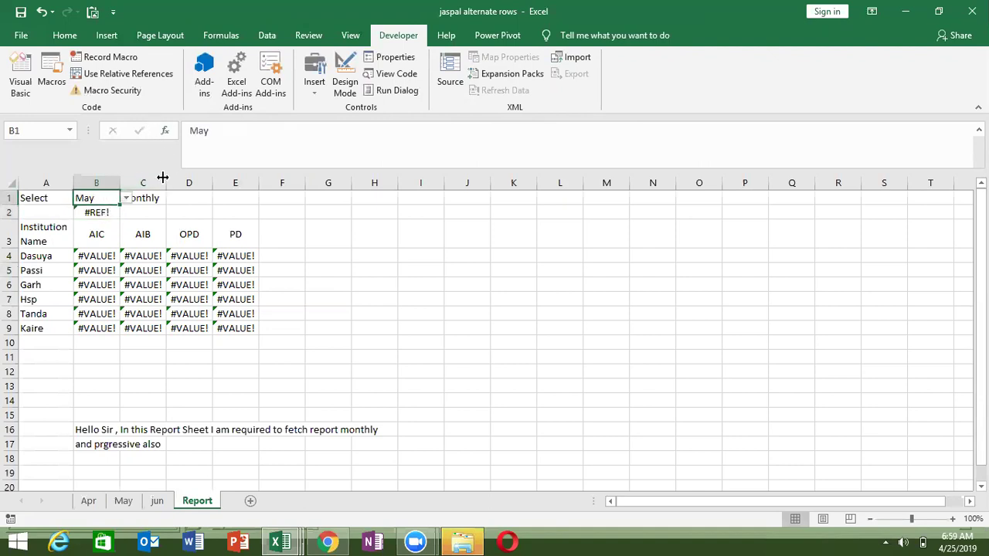
left_click(143, 212)
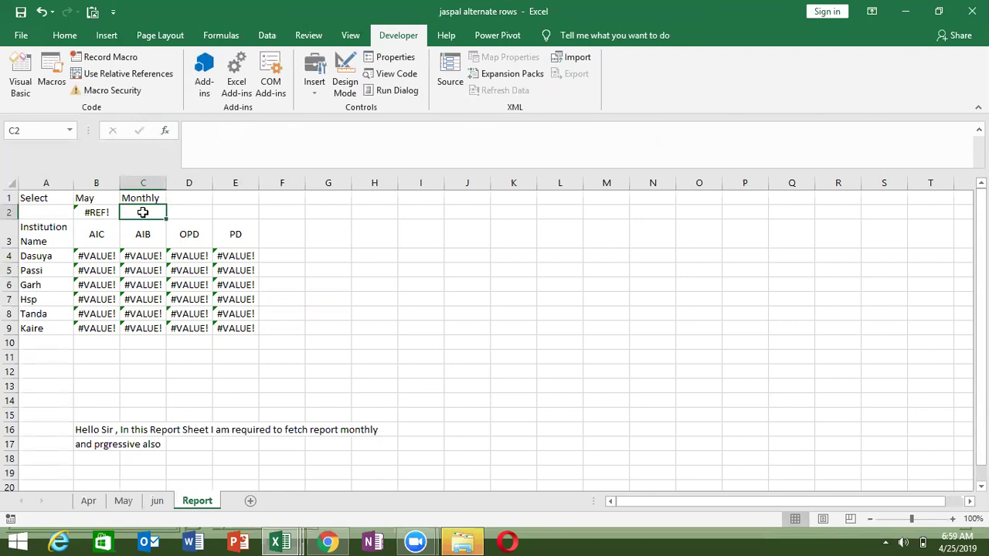
left_click(133, 198)
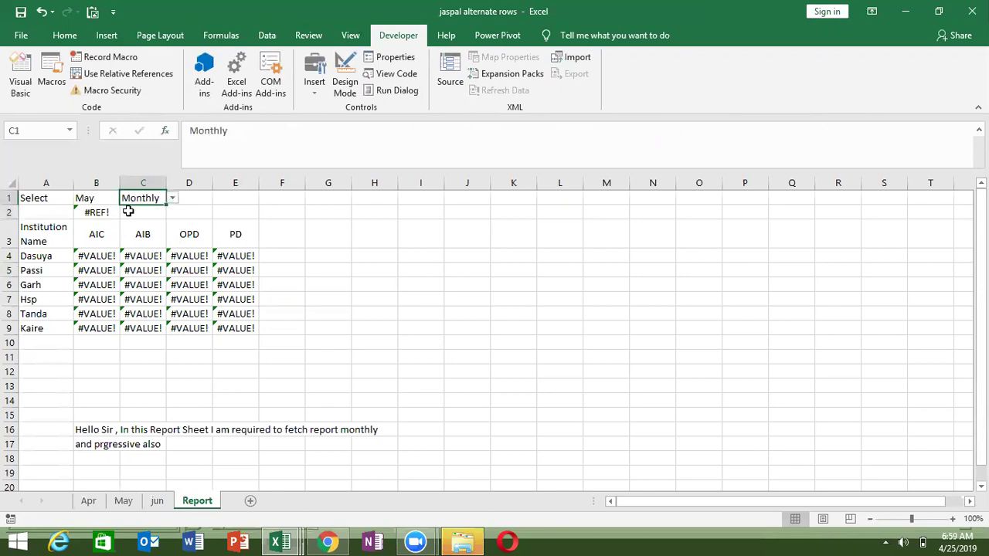
key("Down")
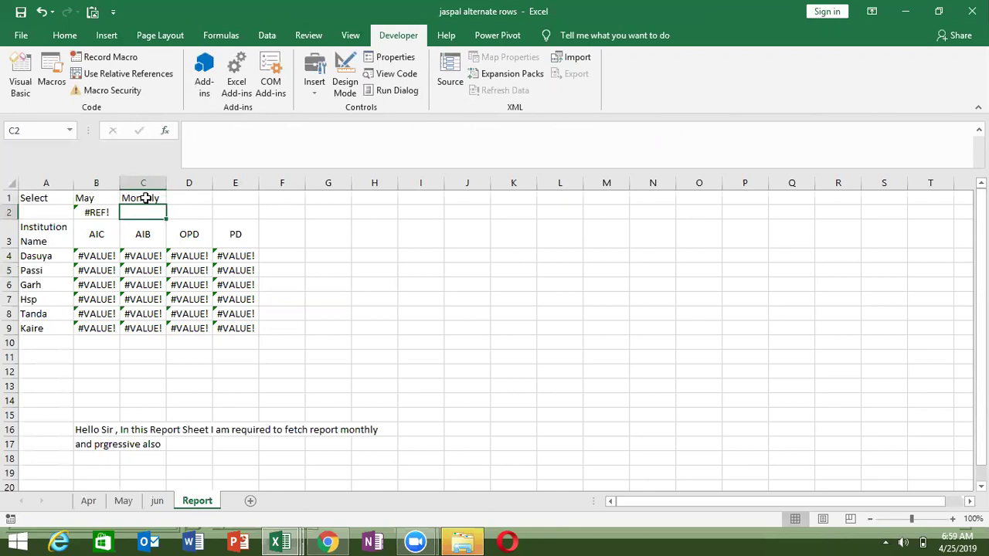
type("=len")
key("Tab")
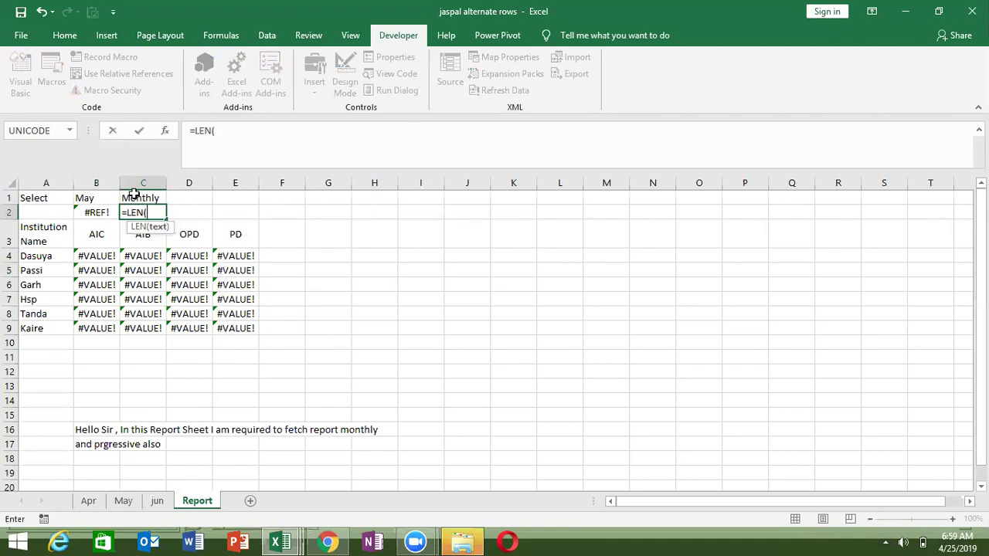
left_click(95, 198)
key("Return")
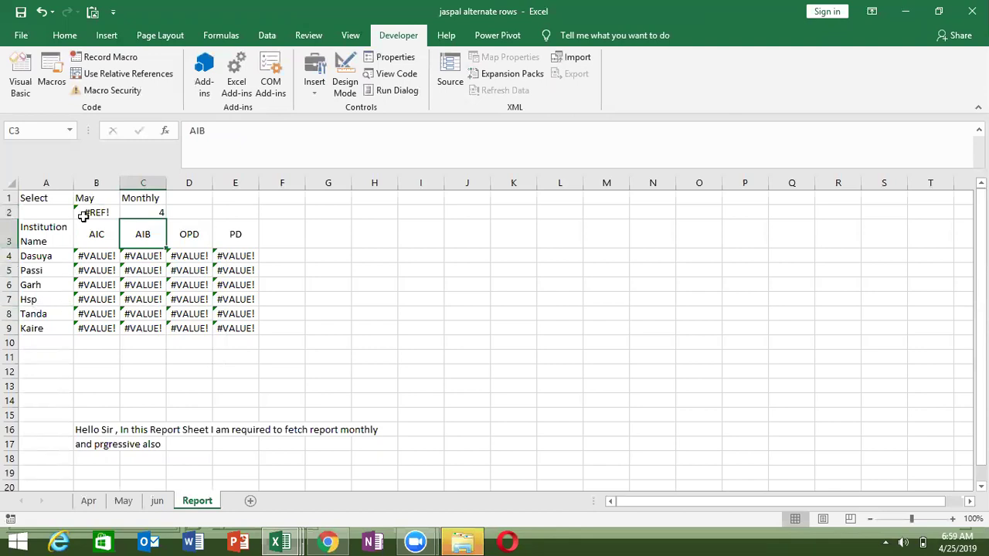
key("Up")
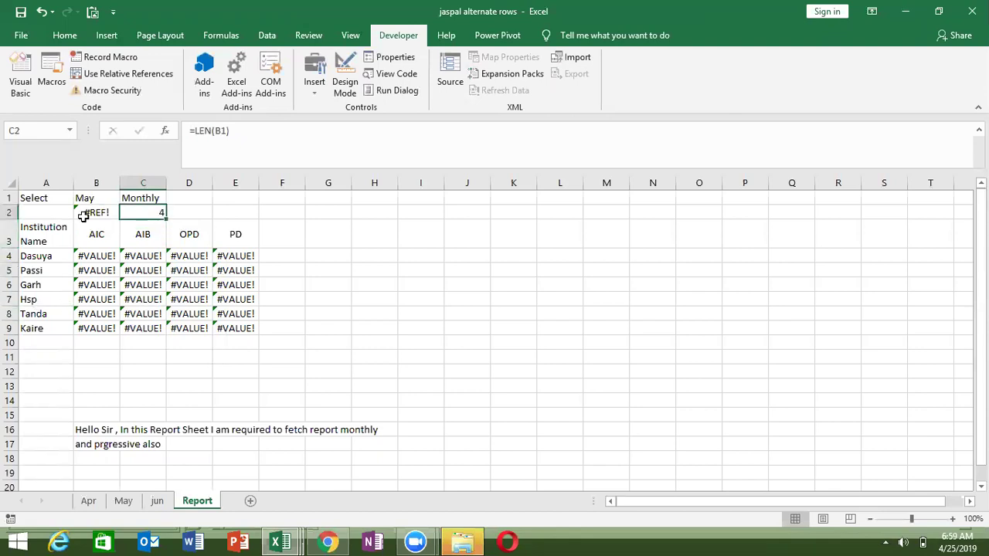
left_click(90, 199)
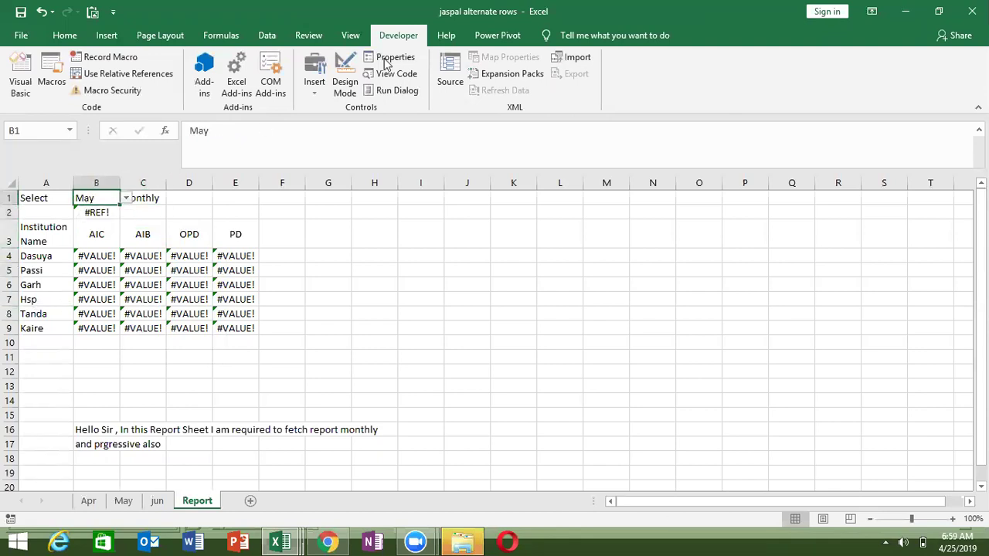
left_click(270, 35)
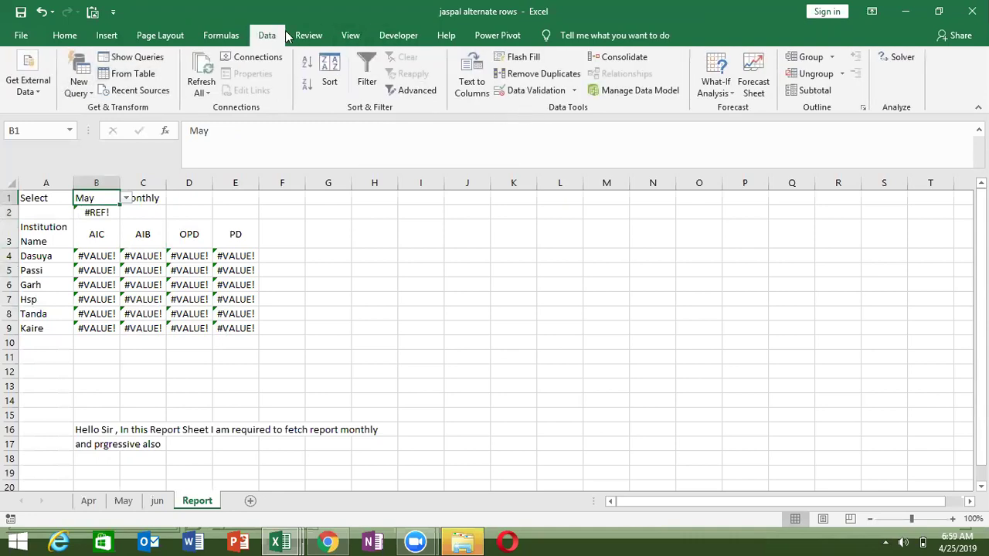
Step: Correct B1's validation source to All,Apr,May,Jun and reselect May
left_click(515, 89)
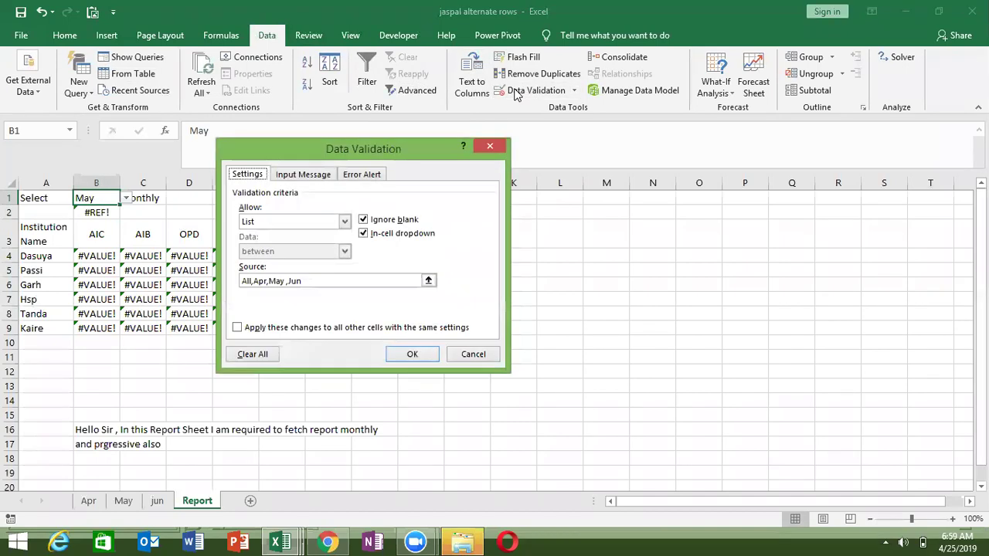
left_click(285, 282)
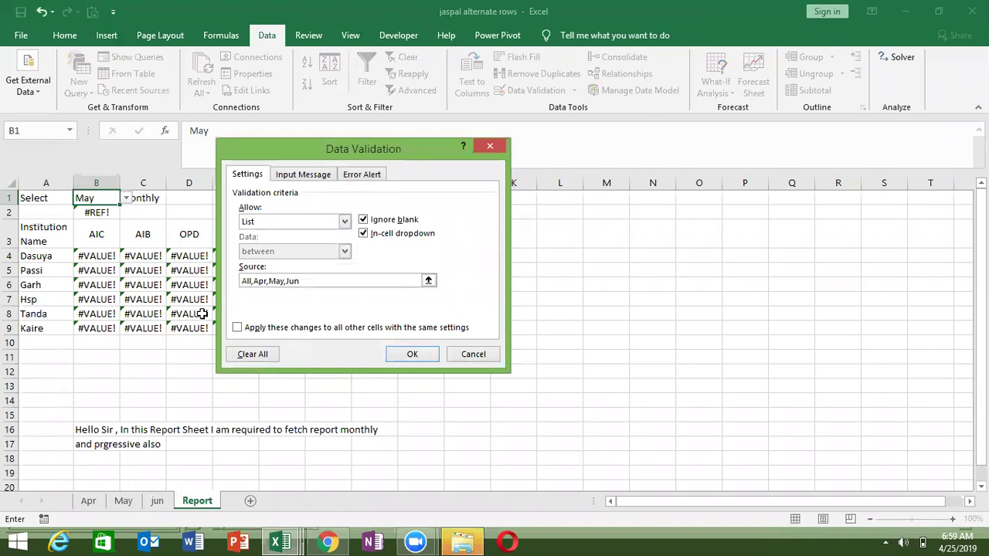
left_click(405, 356)
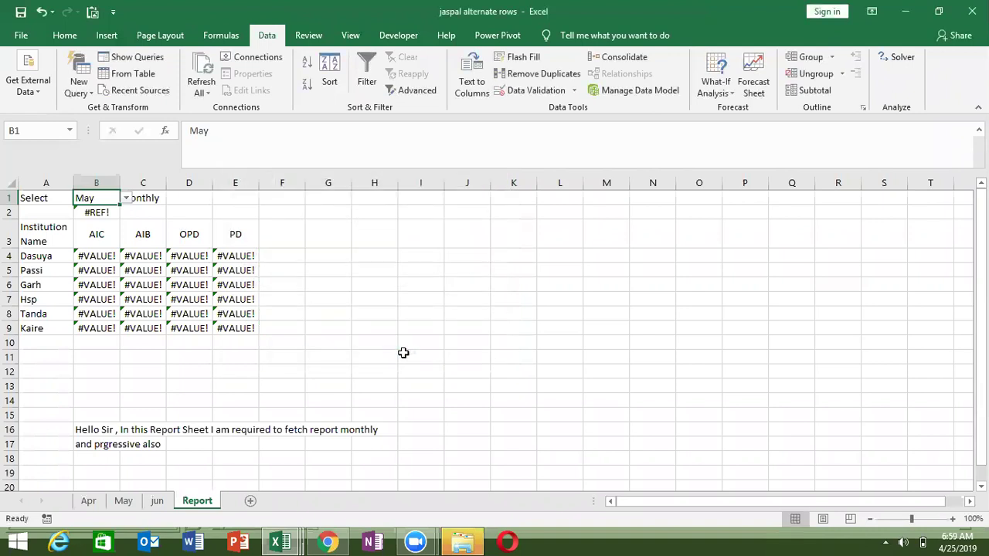
left_click(126, 199)
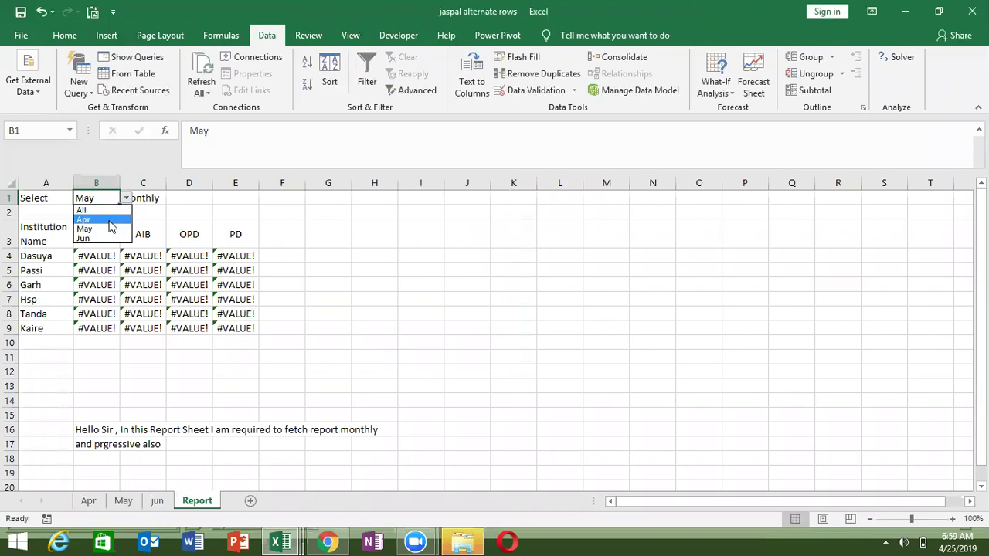
left_click(107, 231)
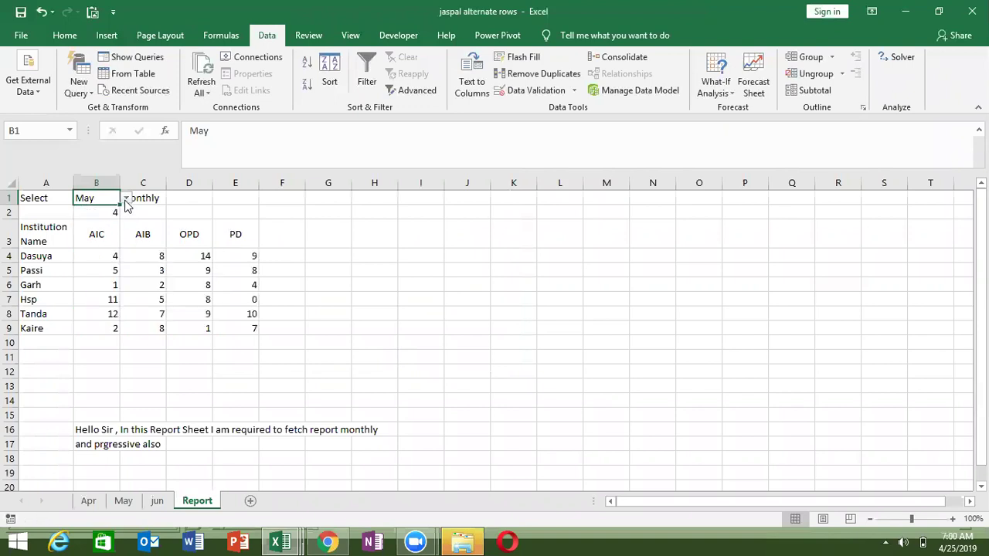
Step: Compare B7's result with the May sheet's AIC value for Hsp
left_click(101, 299)
left_click(124, 501)
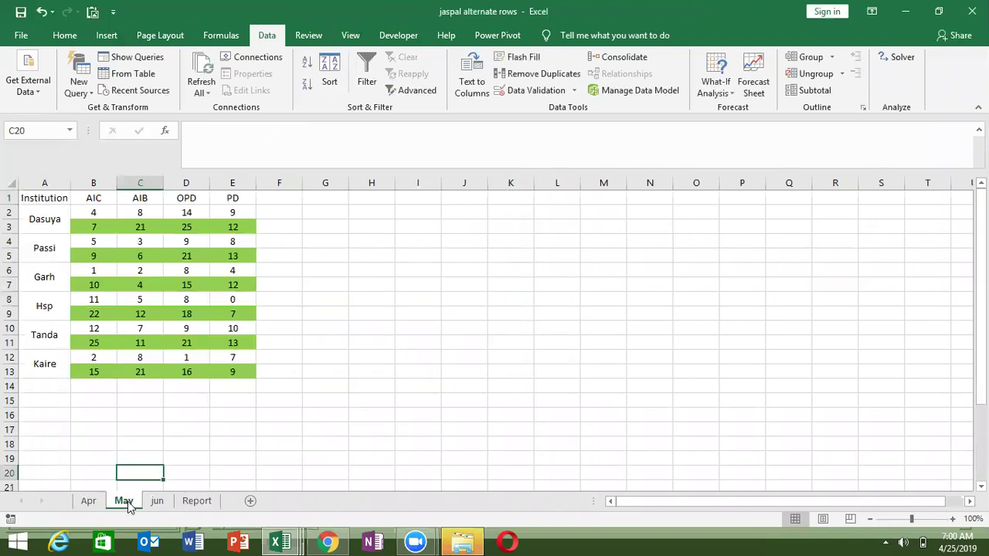
left_click(92, 305)
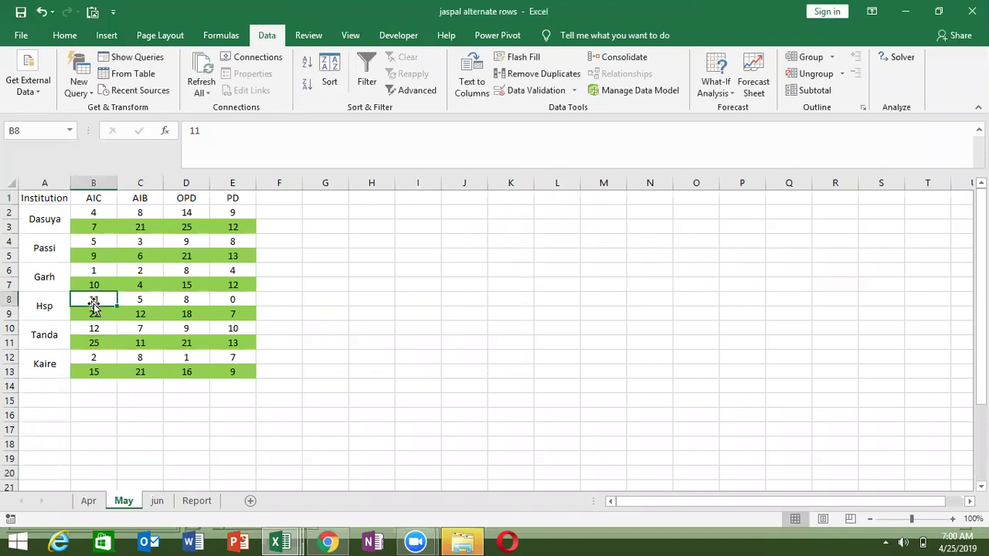
left_click(197, 500)
Step: Switch C1 to Prg and inspect the B7, B2 and B4 formulas
left_click(151, 202)
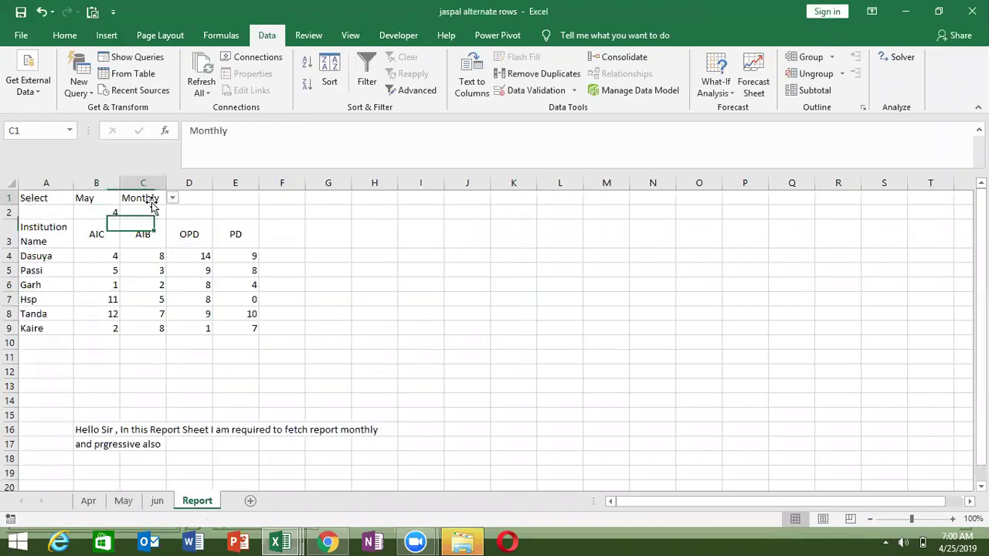
left_click(172, 199)
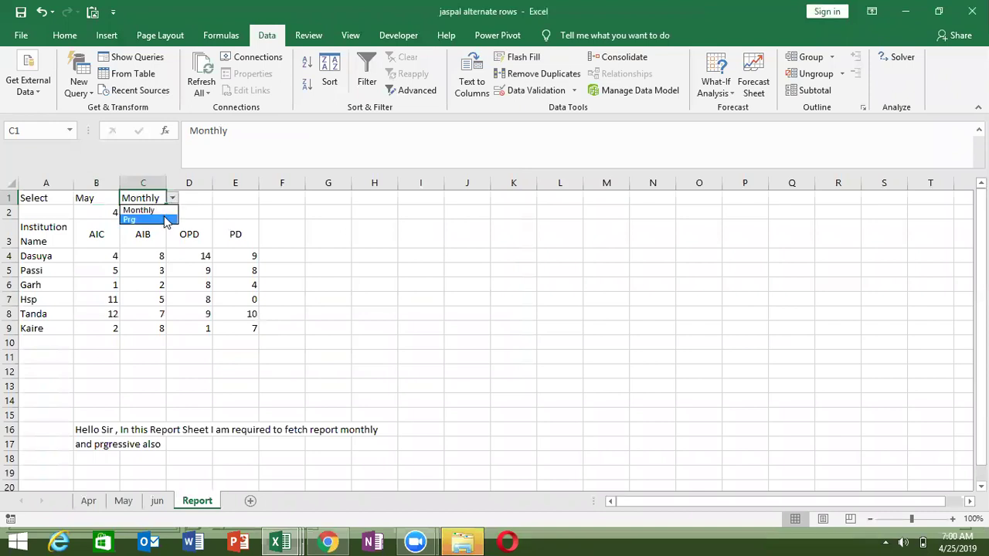
left_click(147, 219)
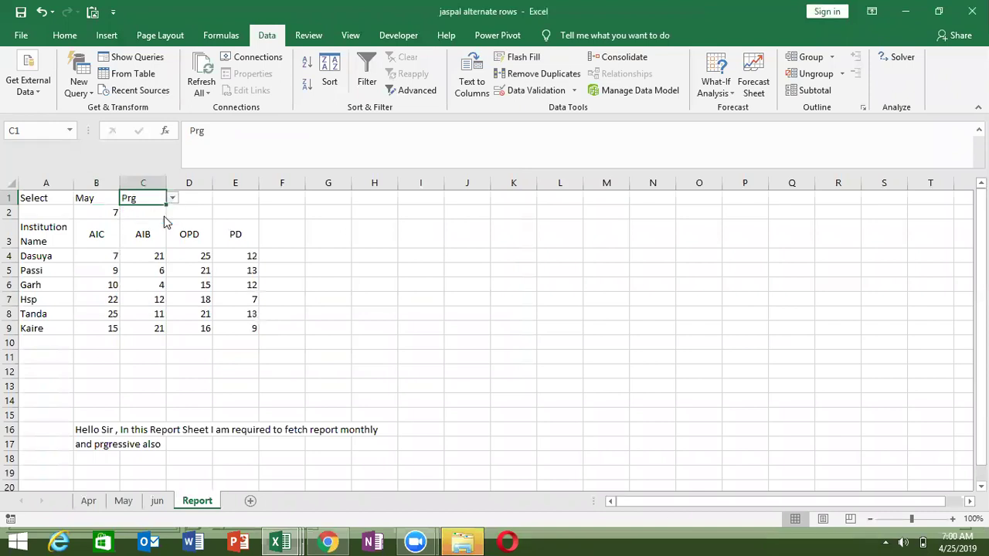
left_click(113, 298)
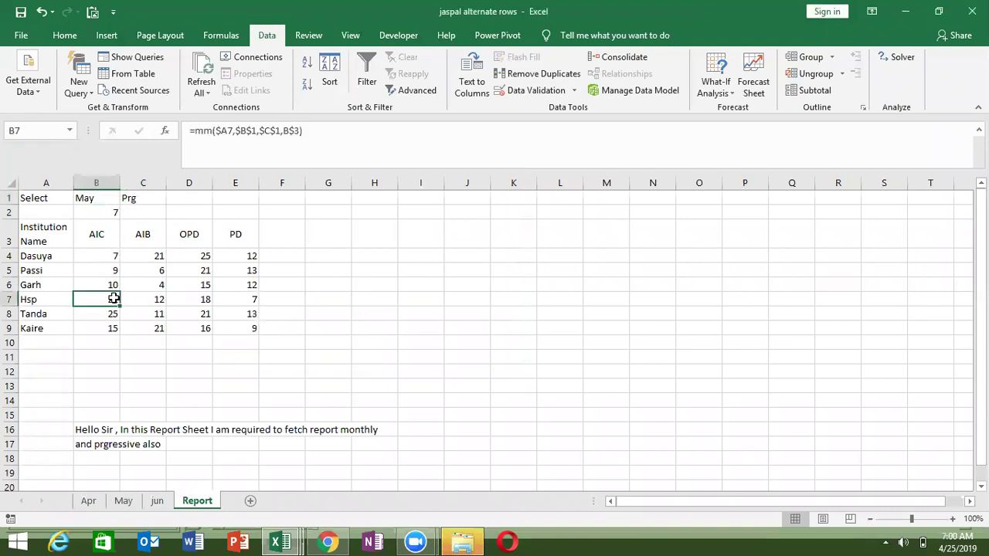
left_click(114, 214)
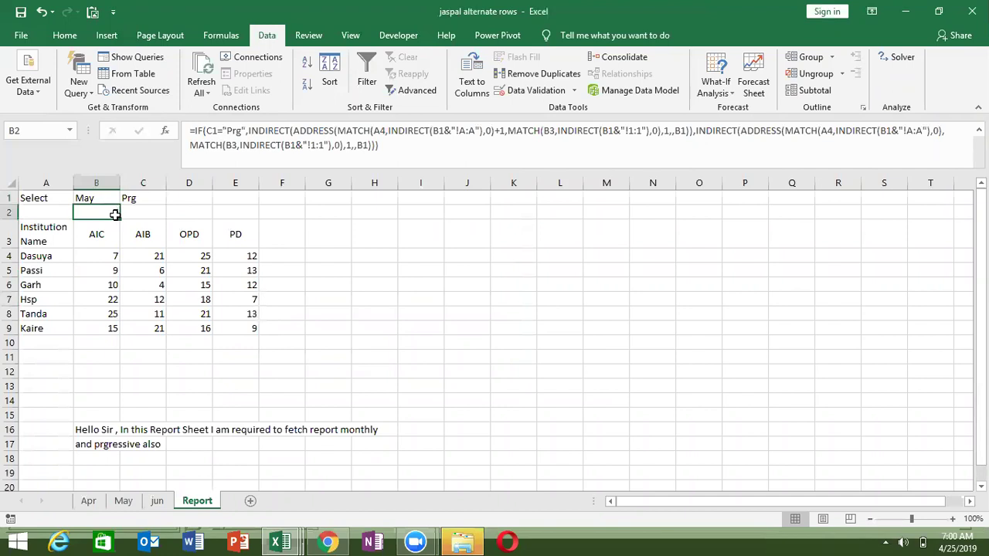
left_click(111, 257)
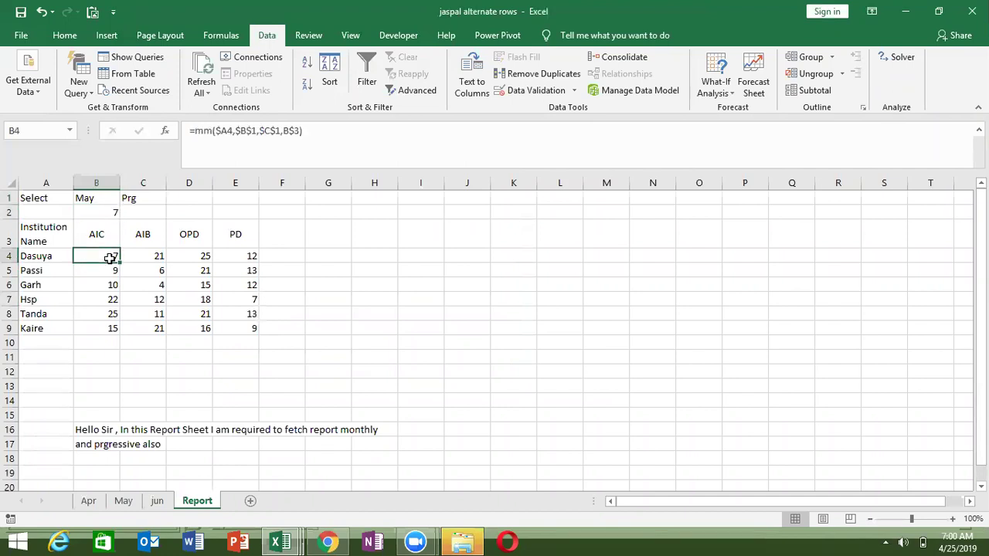
left_click(113, 215)
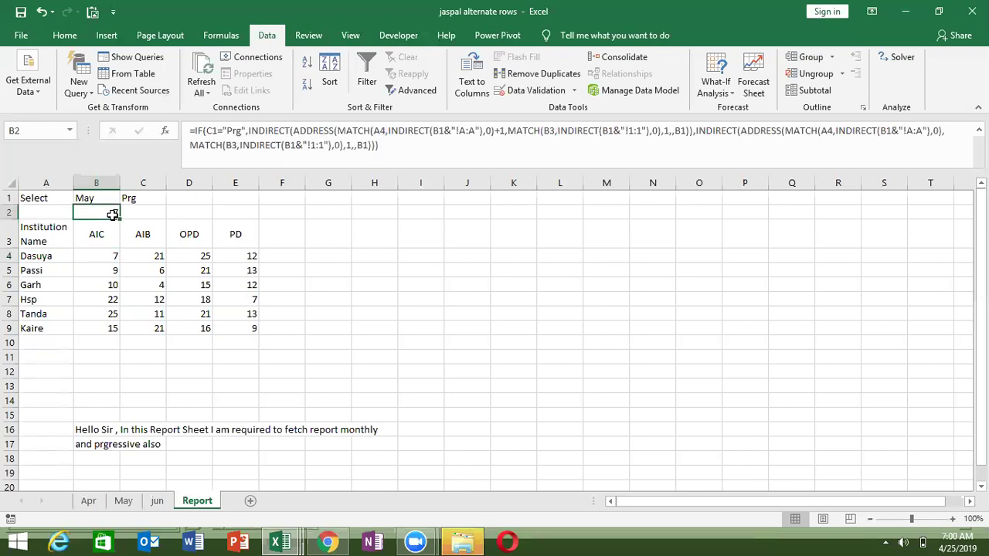
Step: Review the mm code, set B1's month to All, and return to Module2
key("alt+F11")
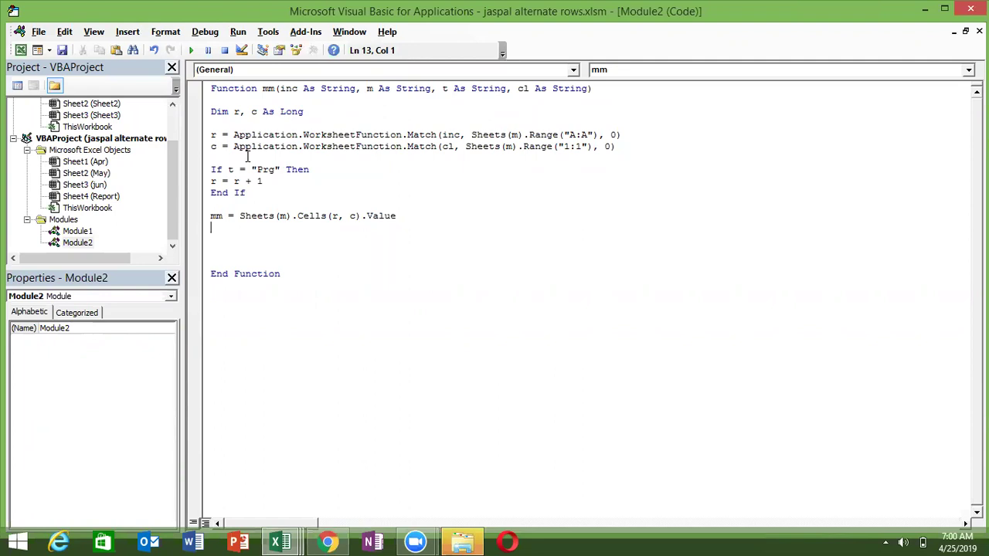
key("alt+F11")
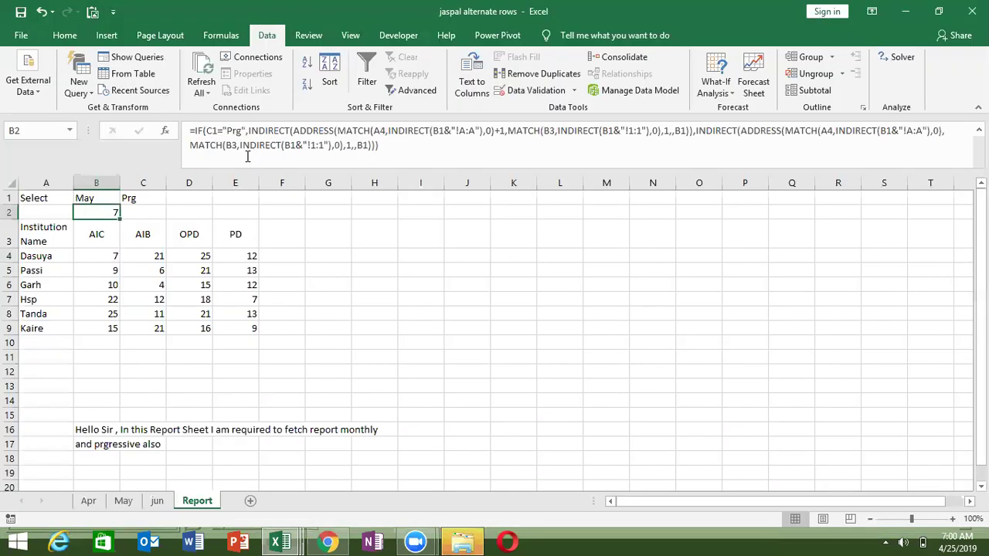
left_click(112, 198)
left_click(125, 199)
left_click(120, 211)
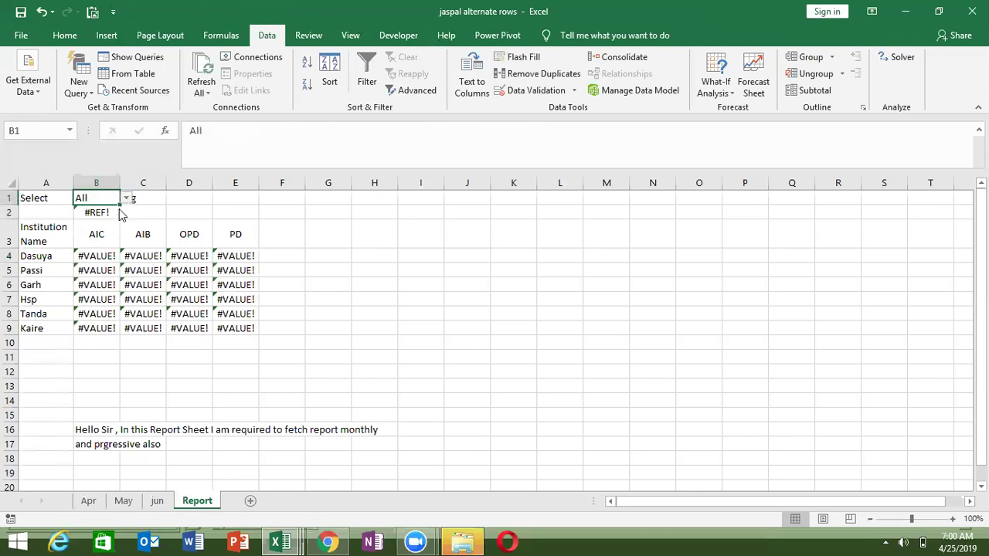
left_click(97, 260)
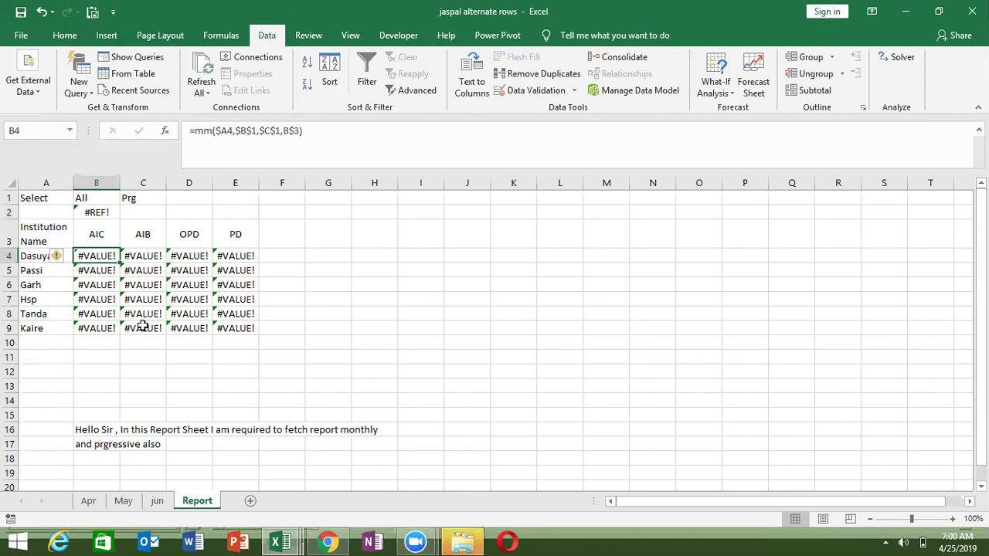
key("alt+Tab")
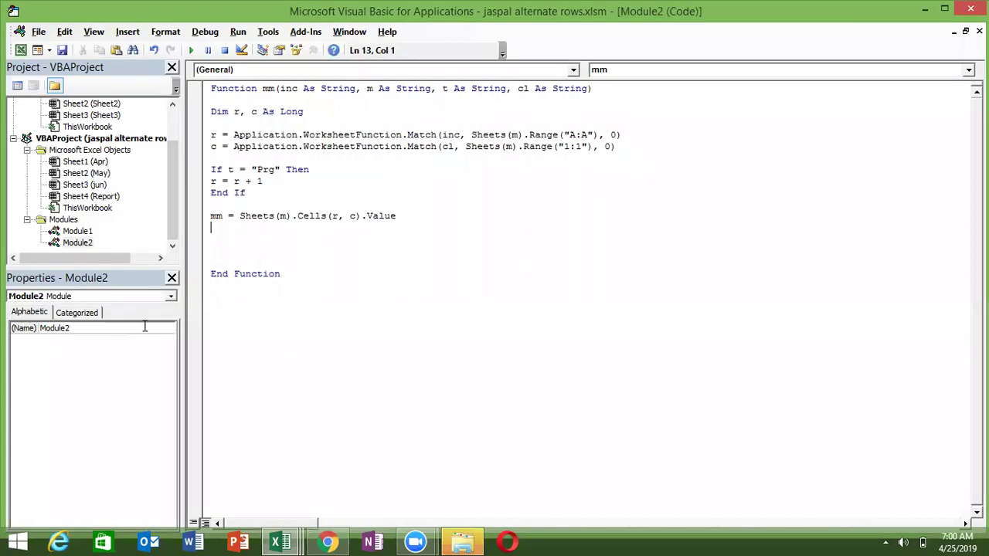
Step: Declare a new Function ALmm() below mm in Module2
left_click(236, 376)
type("function ")
type("AA")
key("BackSpace")
type("Lmm(")
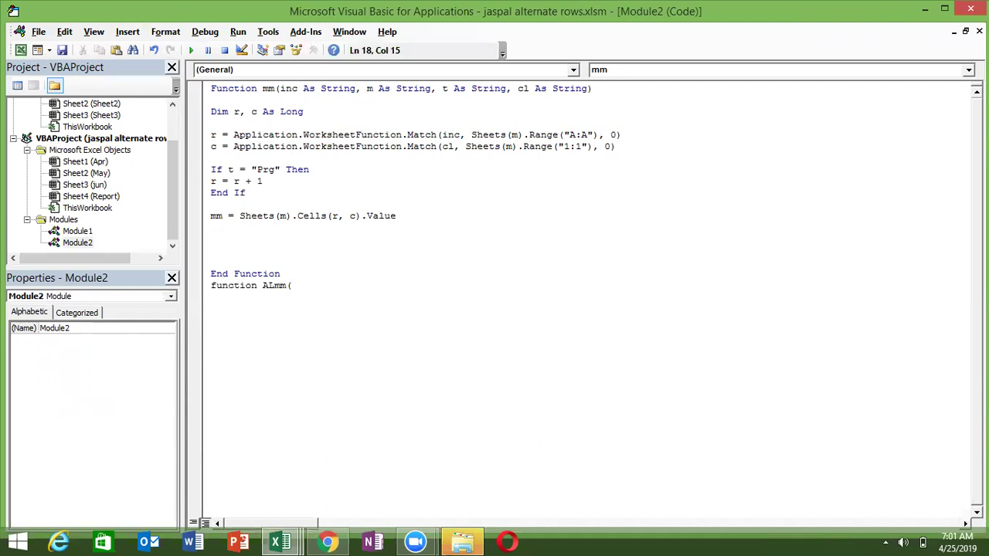
type(")")
key("Return")
key("Return")
key("Return")
key("Return")
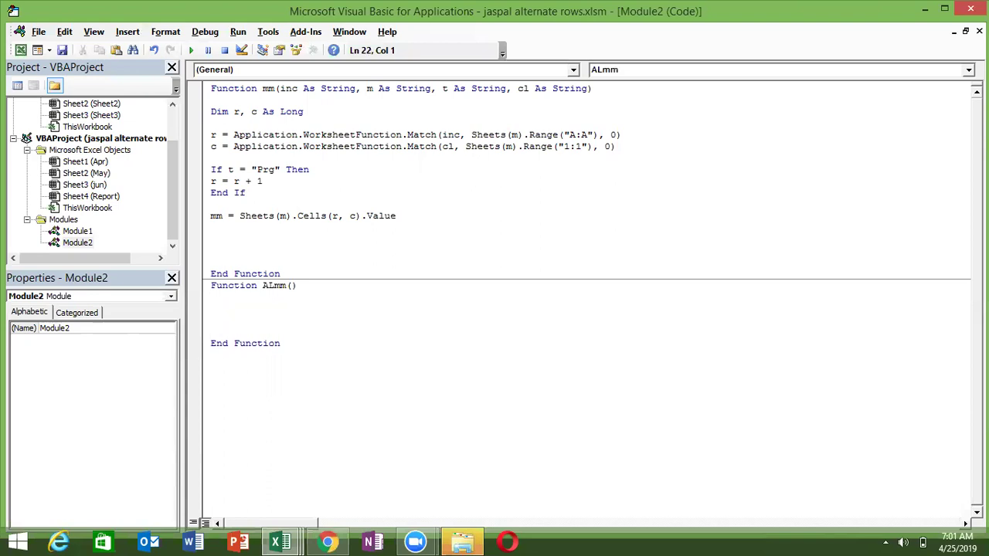
key("Return")
key("Return")
key("Up")
key("Up")
key("Up")
Step: Add a For i = 1 To Sheets.Count - 1 ... Next i loop inside ALmm
type("for i = 1 tp")
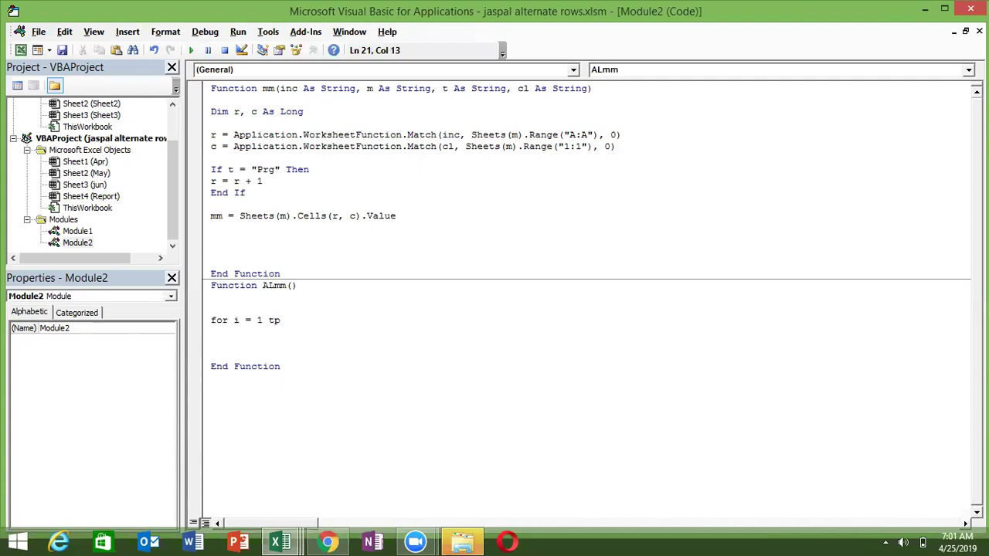
key("BackSpace")
type("o ")
type("sheets")
type(".c")
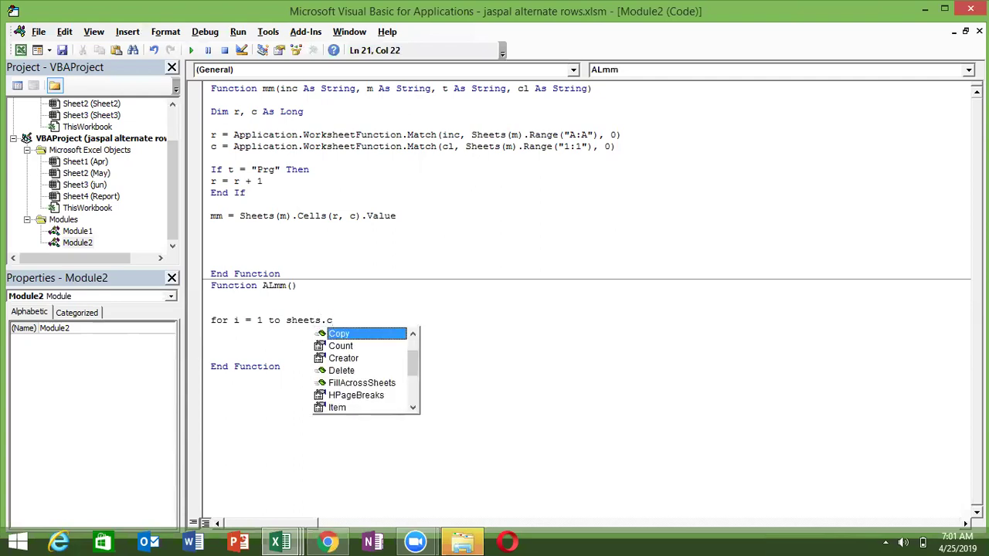
key("Down")
key("Tab")
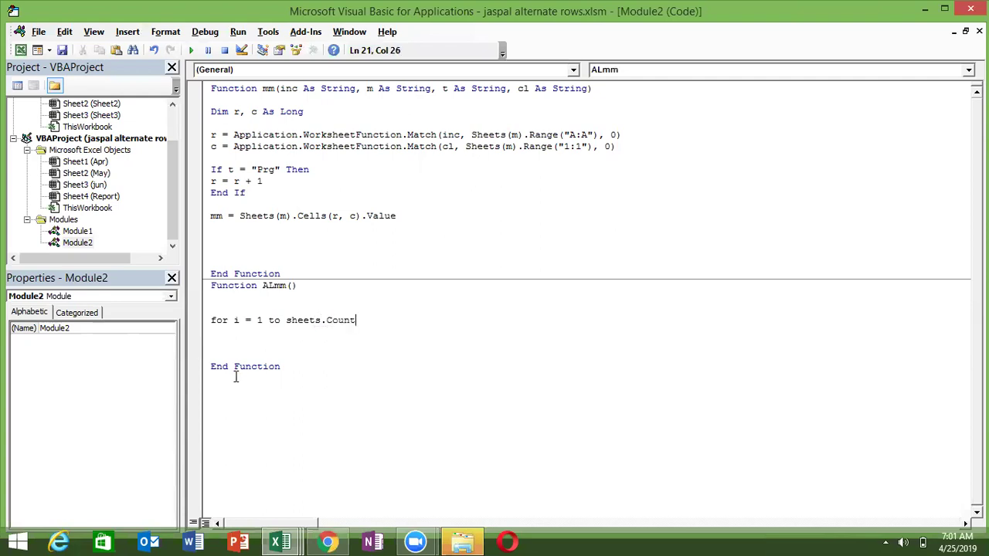
key("BackSpace")
type("- 1")
key("Return")
key("Return")
key("Return")
type("next ")
type("i")
key("Up")
key("Up")
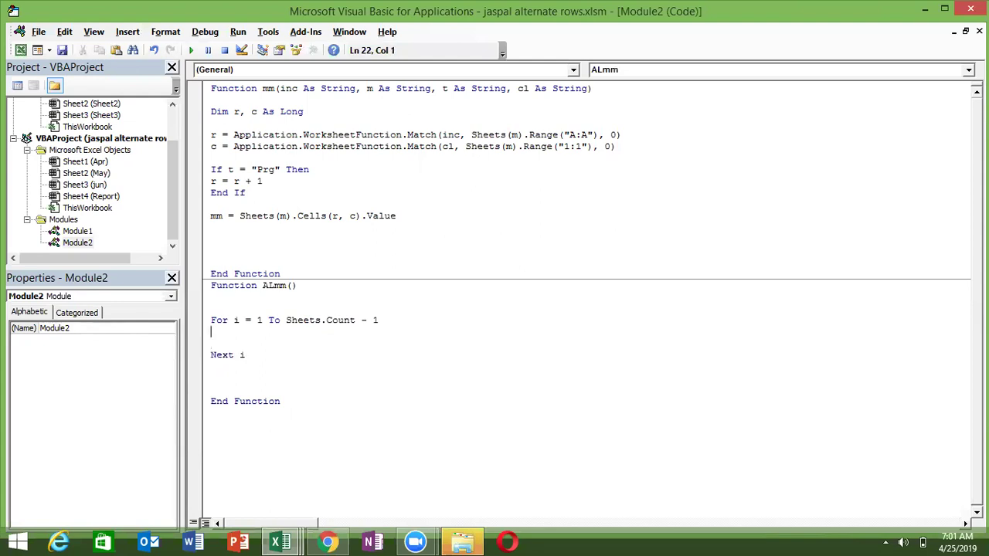
key("Return")
key("Return")
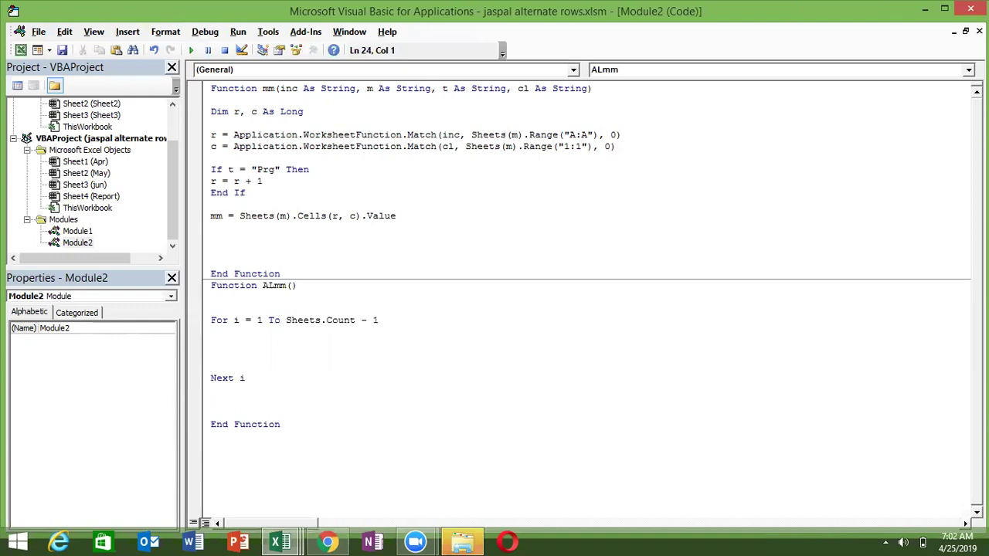
Step: Give ALmm its first parameter, a As String
left_click(282, 92)
left_click(292, 287)
type("a sa")
key("BackSpace")
key("BackSpace")
key("BackSpace")
type("as")
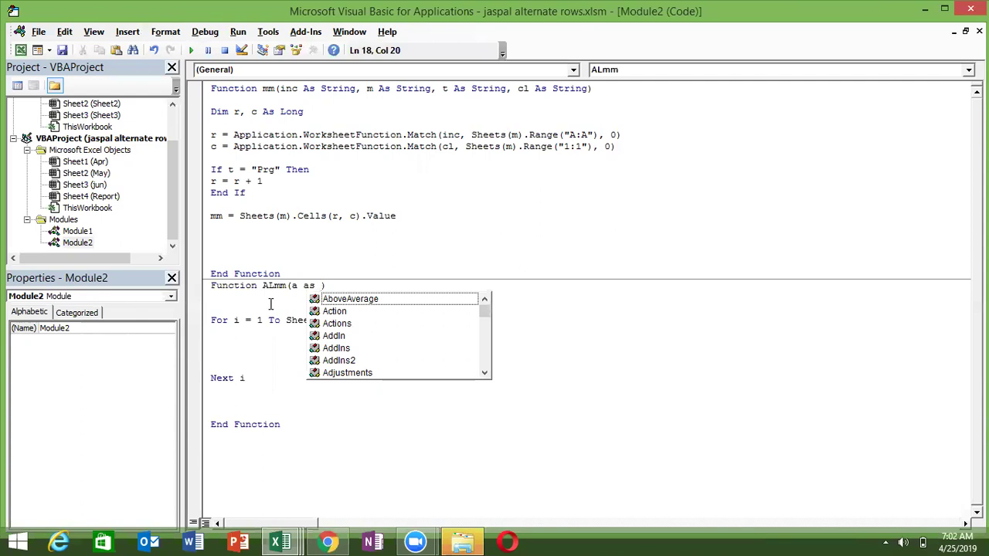
type(" i")
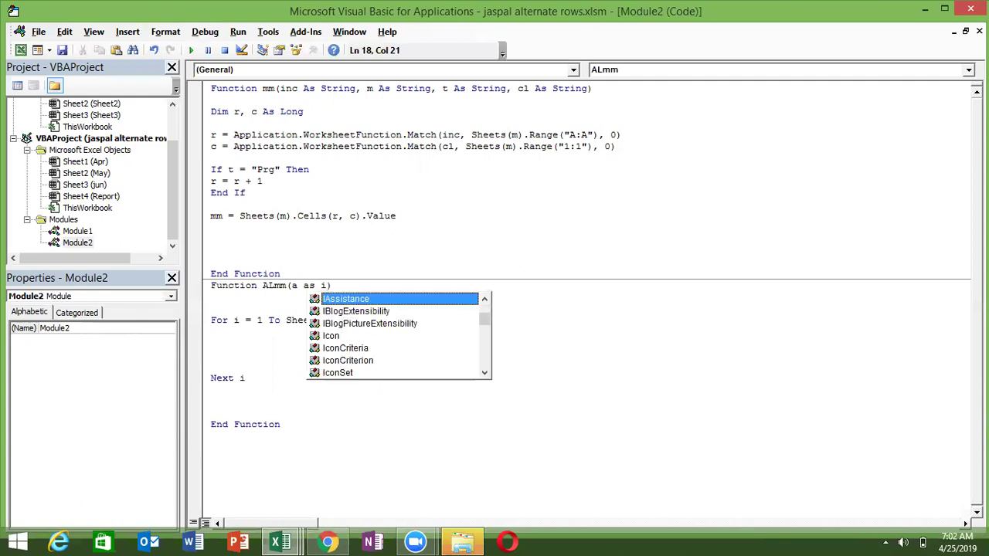
key("BackSpace")
type("s St")
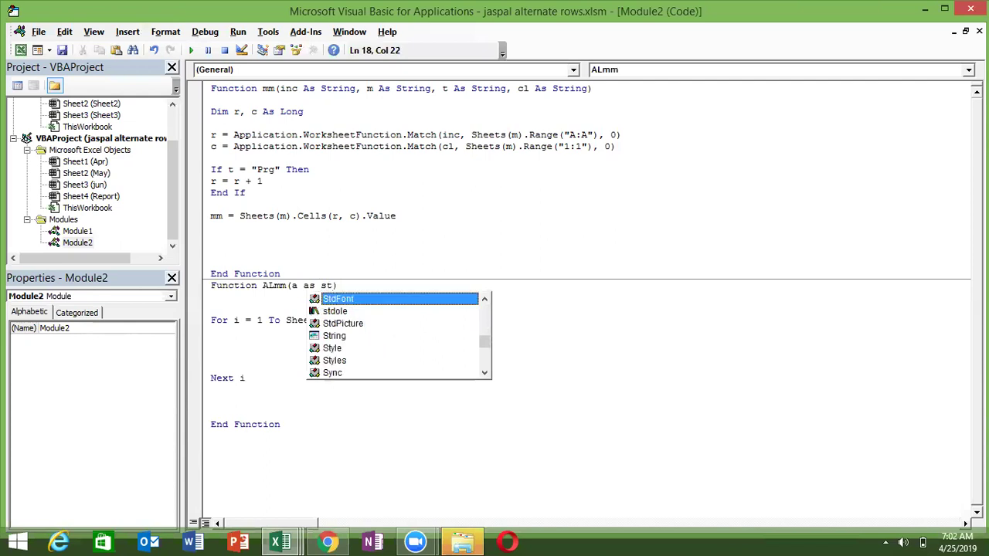
type("r")
key("Tab")
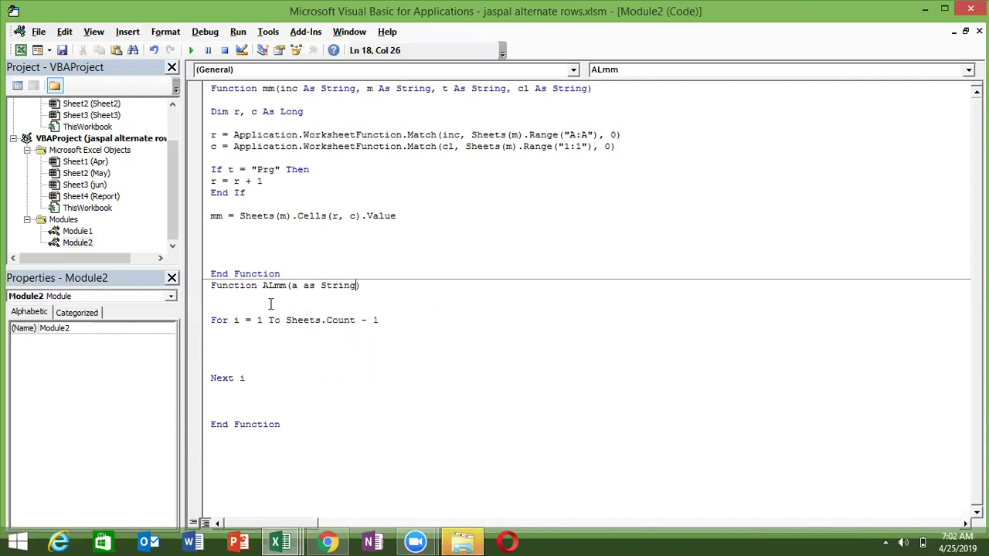
Step: Add parameters b As String and c As String to ALmm
type(",")
type("b as str")
key("Tab")
type(",c as ")
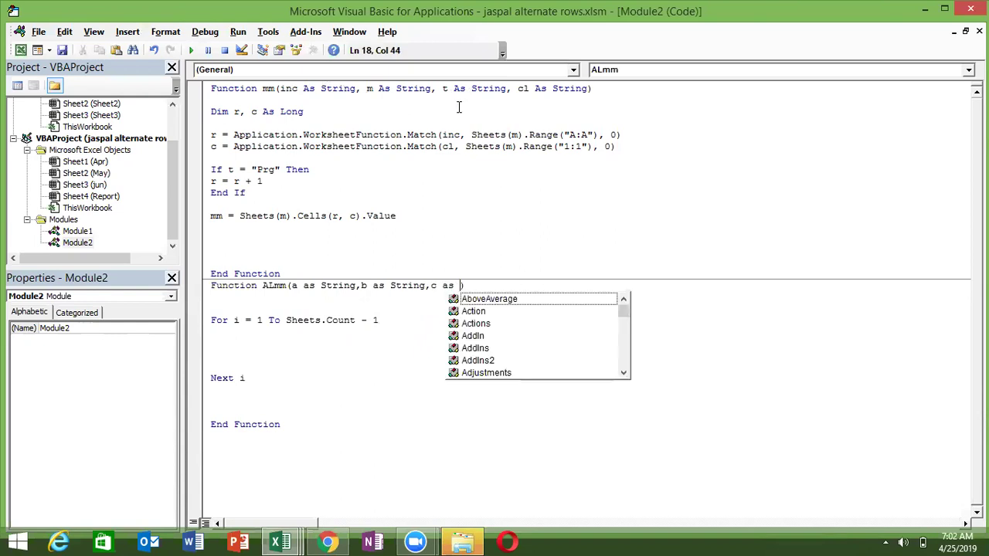
type("str")
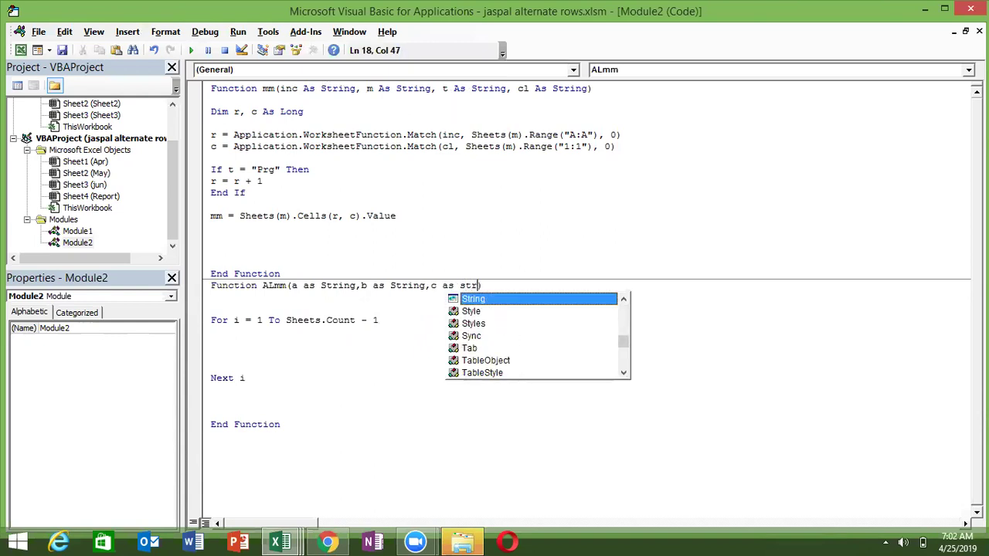
key("Tab")
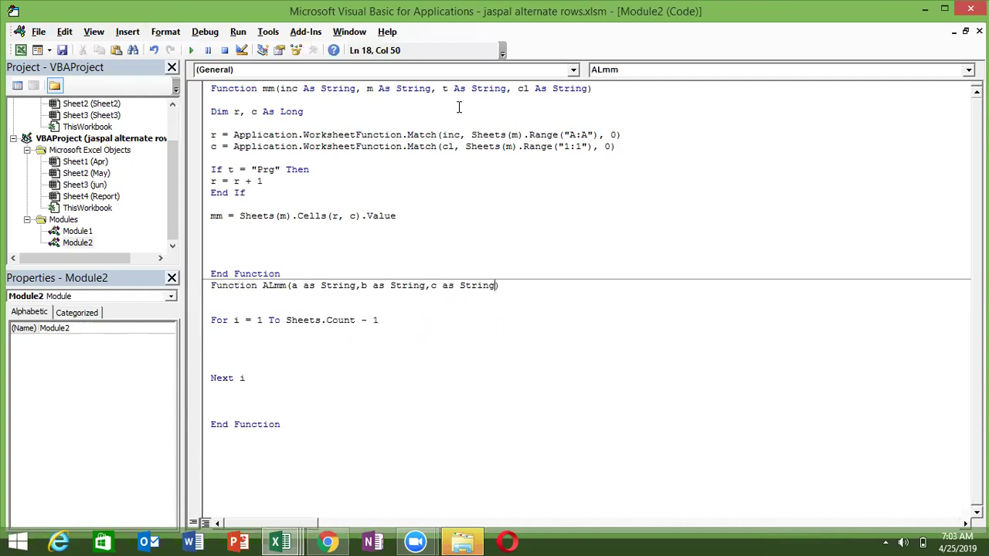
left_click(305, 413)
left_click(247, 346)
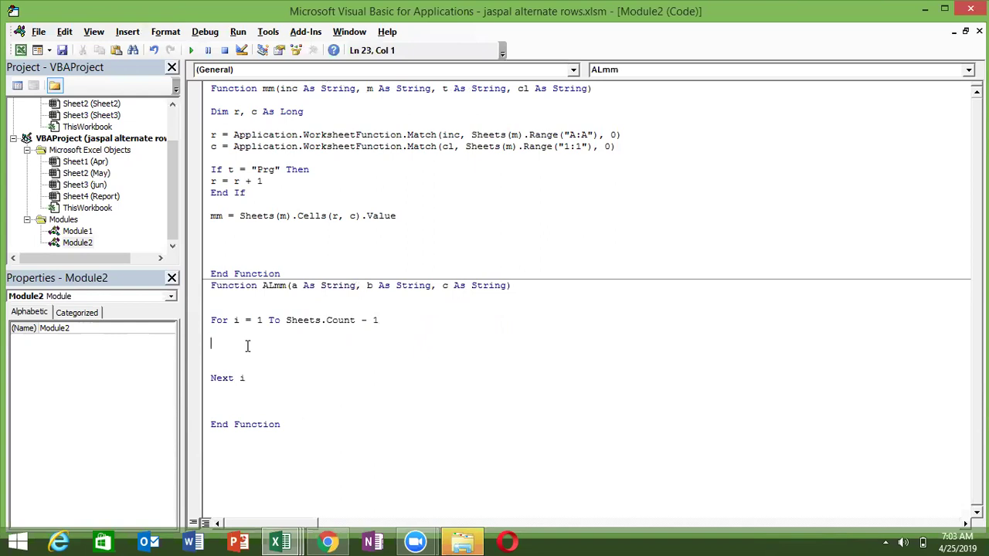
Step: Declare Dim k As Long at the top of ALmm
left_click(218, 300)
key("Return")
type("dim k as ")
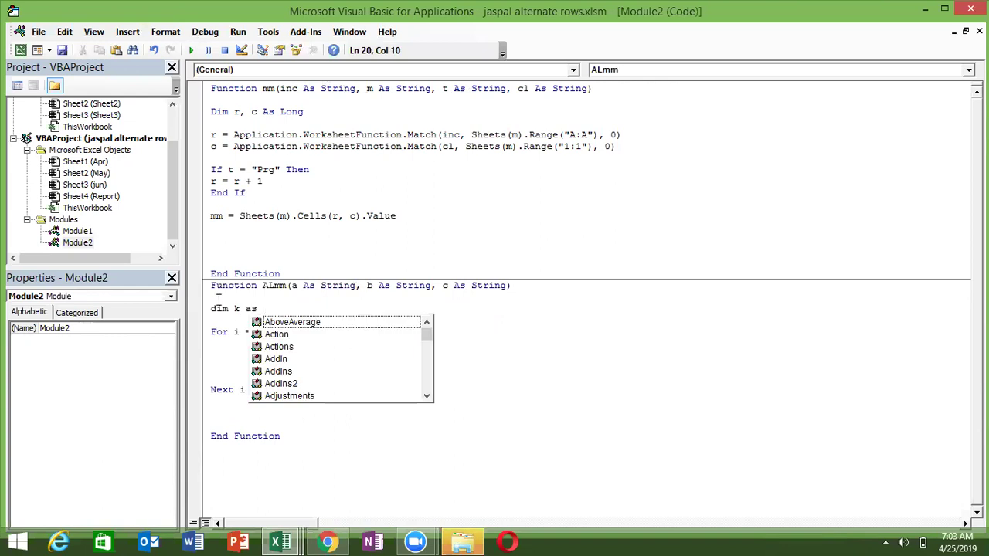
type("Long")
key("Escape")
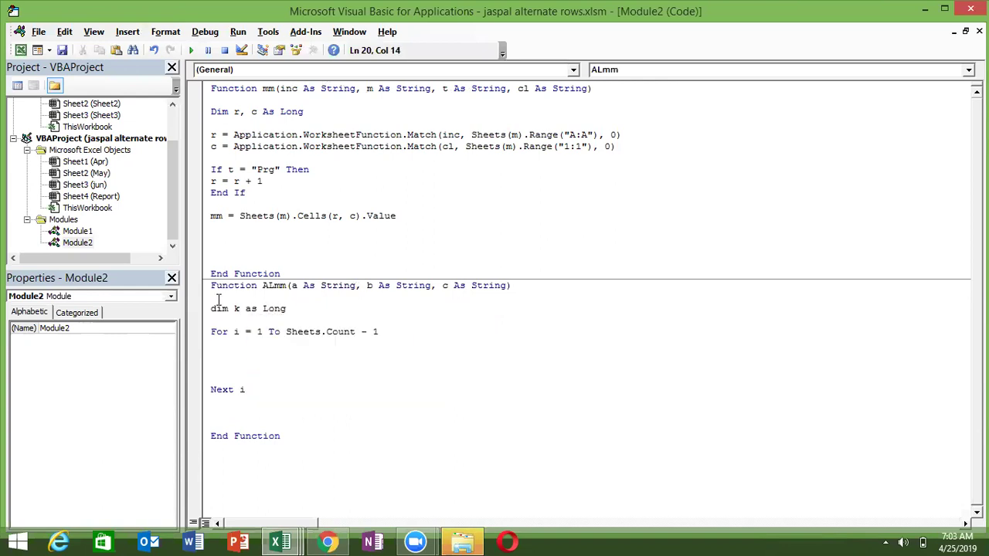
Step: Accumulate k = k + mm(a, Sheets(i).Name, b, c) in the loop and return ALmm = k
left_click(223, 347)
type("k=")
type("k+")
type("mm")
type("(")
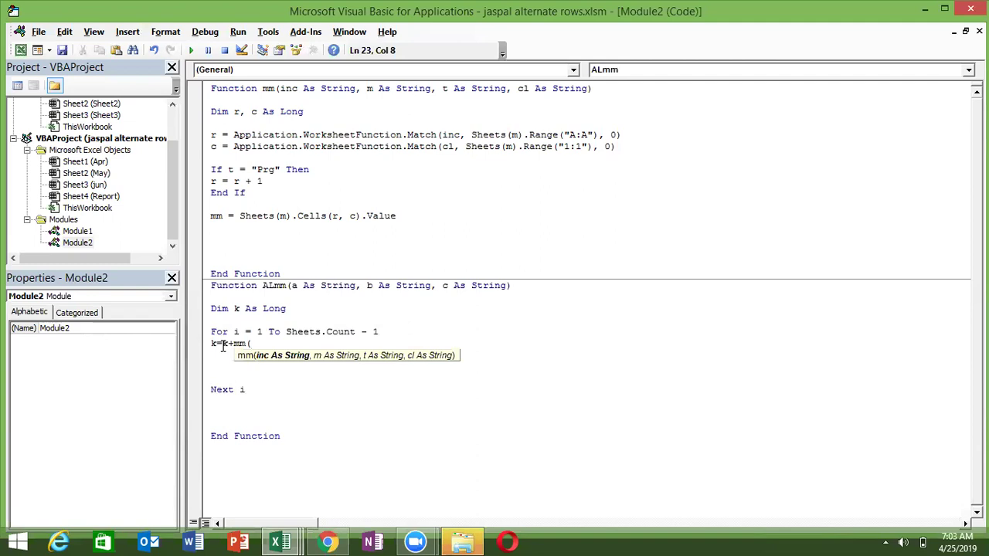
type("a,")
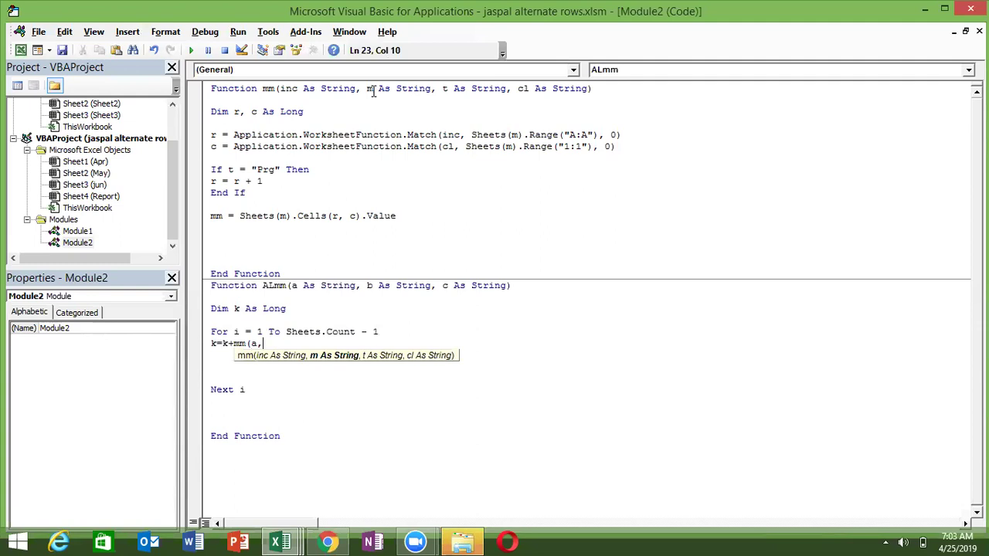
type("sheets")
type("(i")
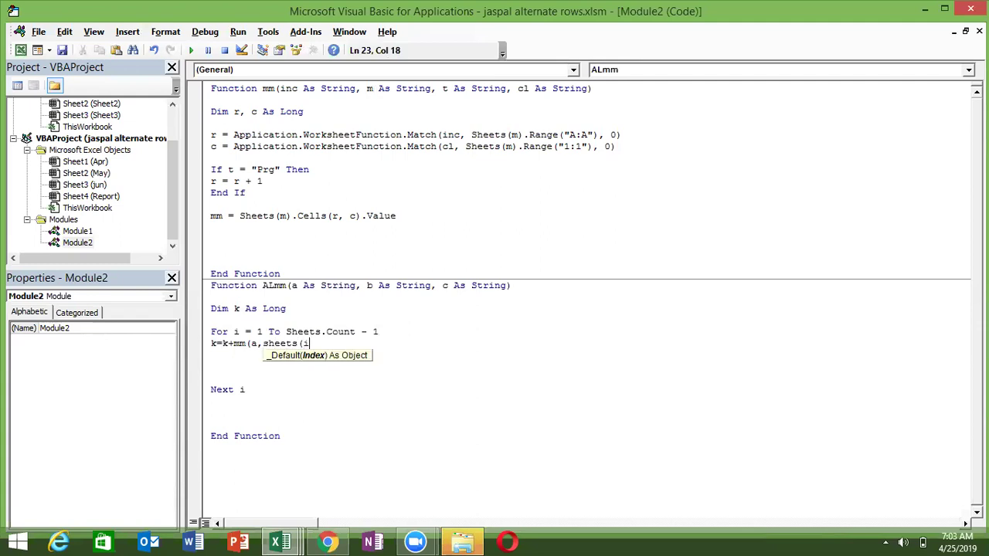
type(").name")
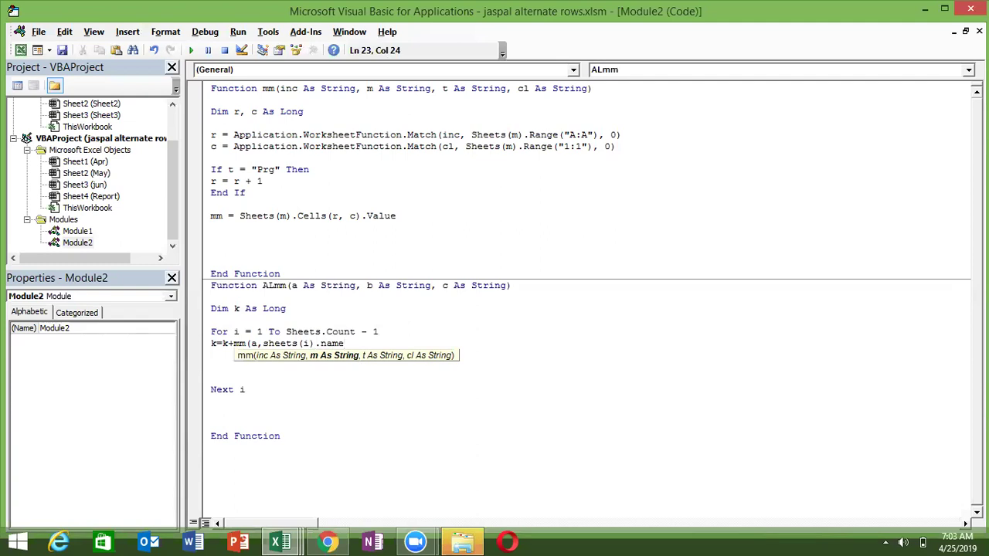
type(",")
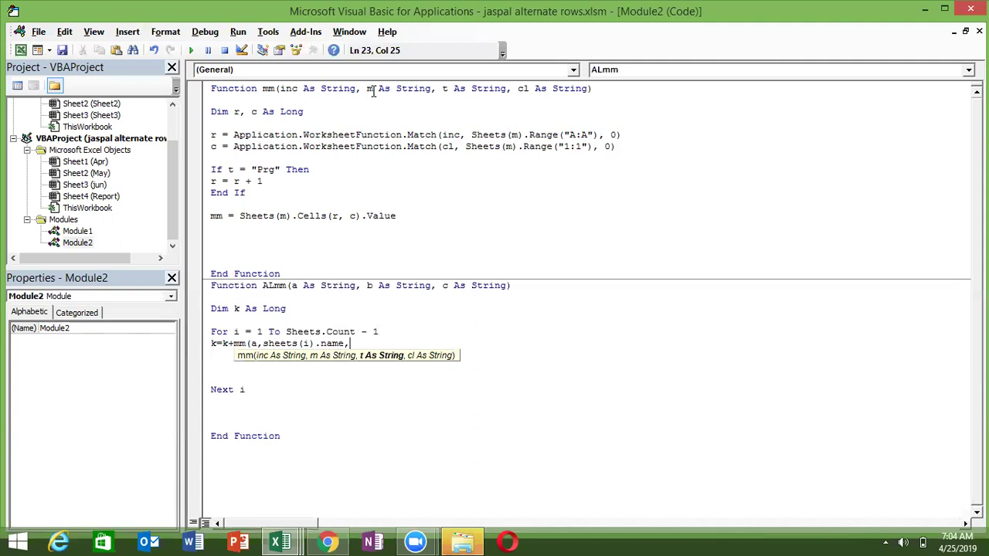
type("b")
type(",c")
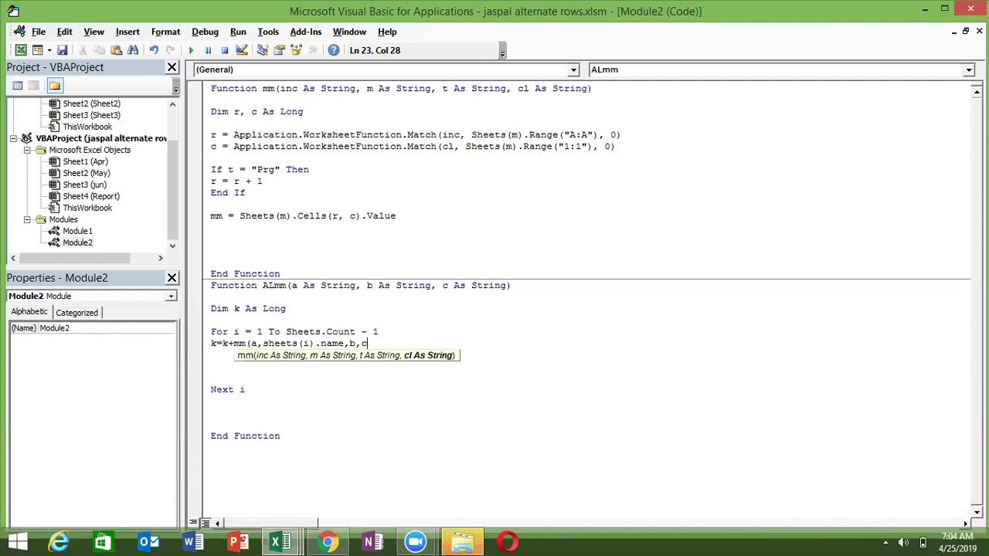
type(")")
left_click(317, 398)
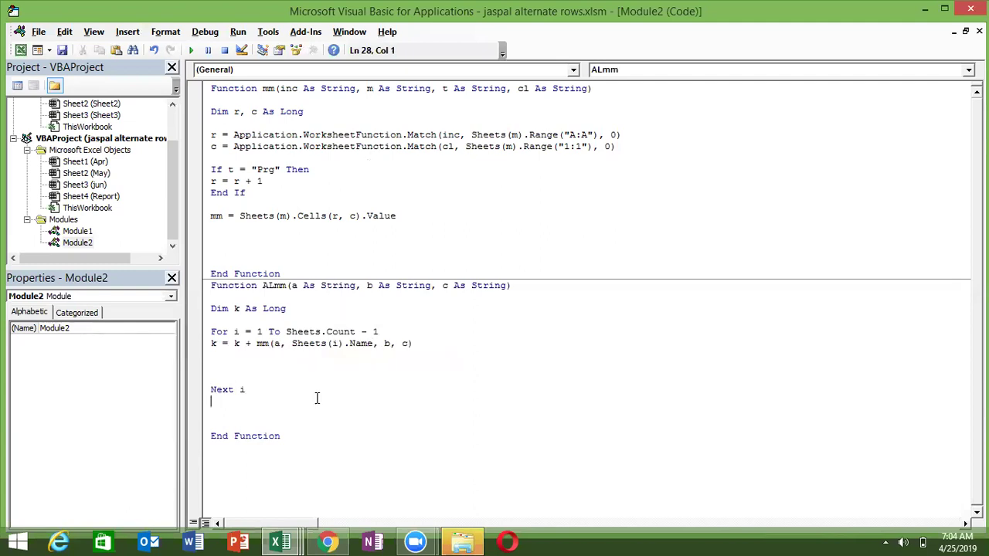
type("Almm")
type("k")
left_click(315, 427)
key("alt+F11")
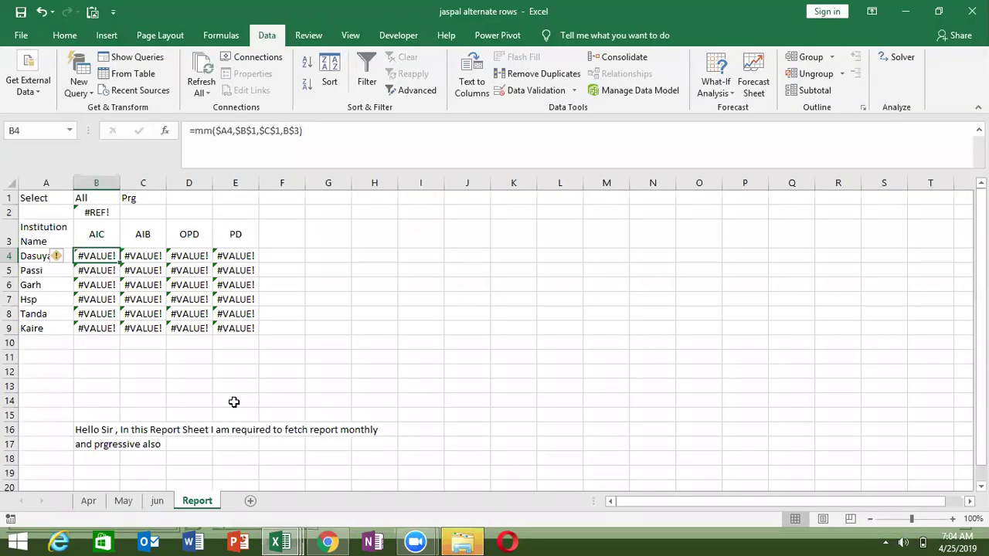
Step: Wrap B4's mm formula in IFERROR with ALmm as the fallback
left_click(192, 130)
type("if")
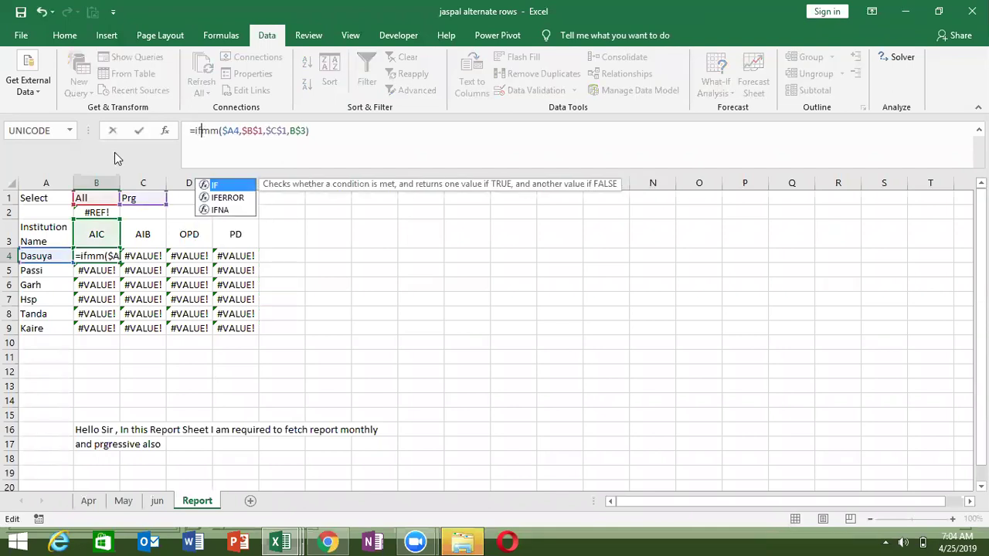
key("Down")
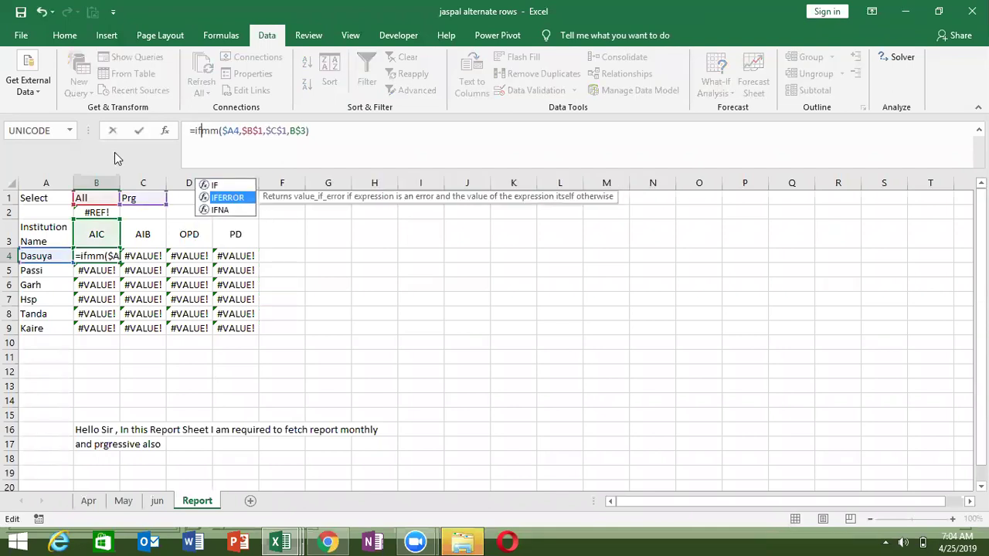
key("Tab")
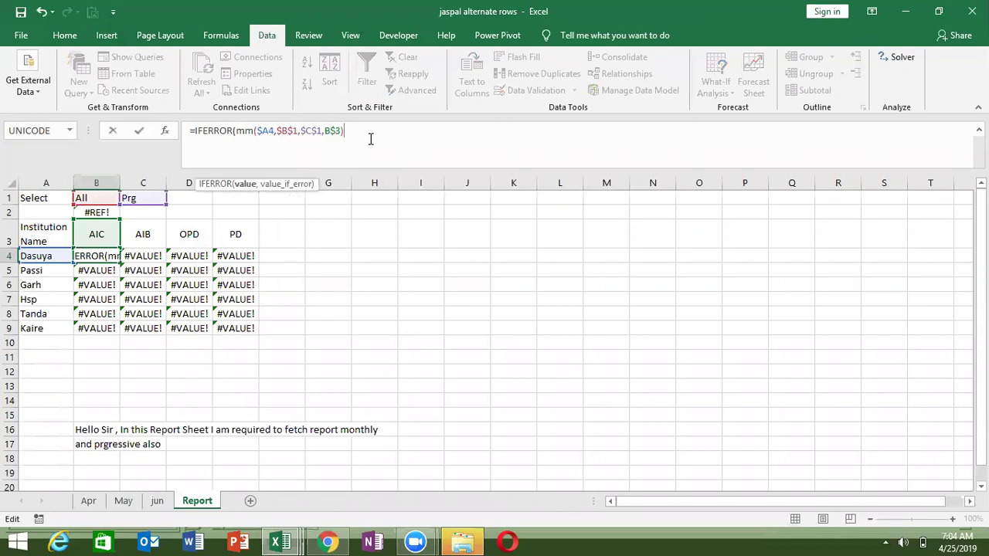
type(",al")
key("Tab")
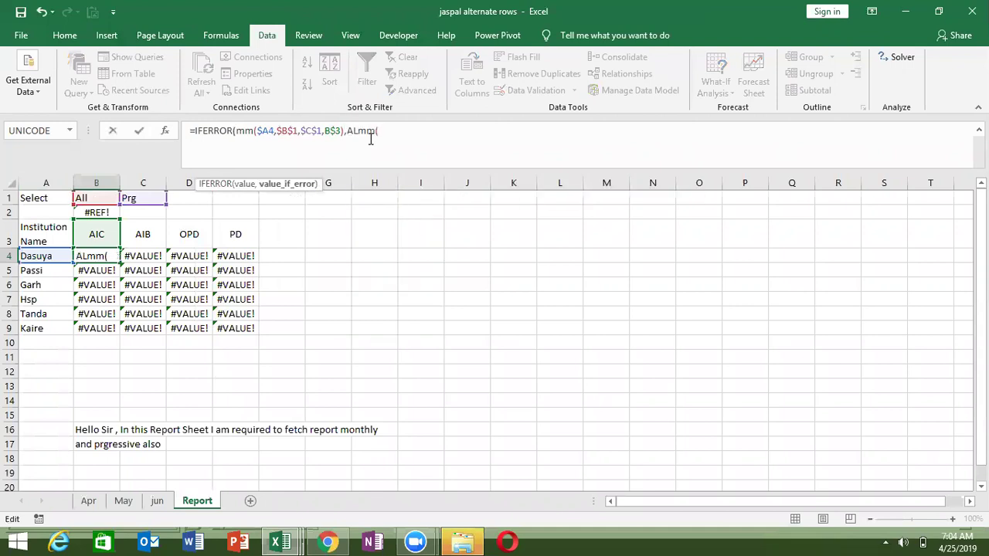
Step: Pass A4, C1 and B3 to ALmm and commit the formula, showing 28
left_click(47, 256)
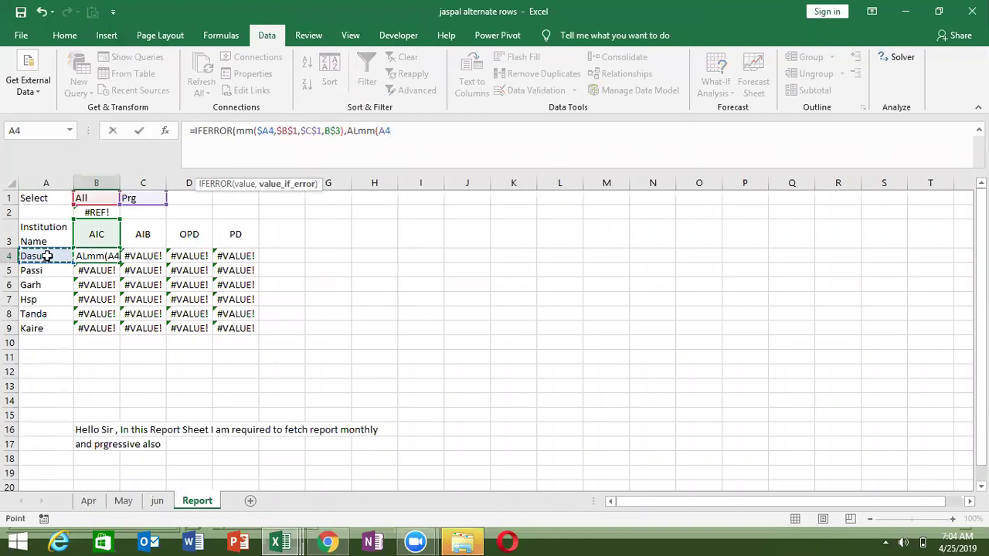
type(",")
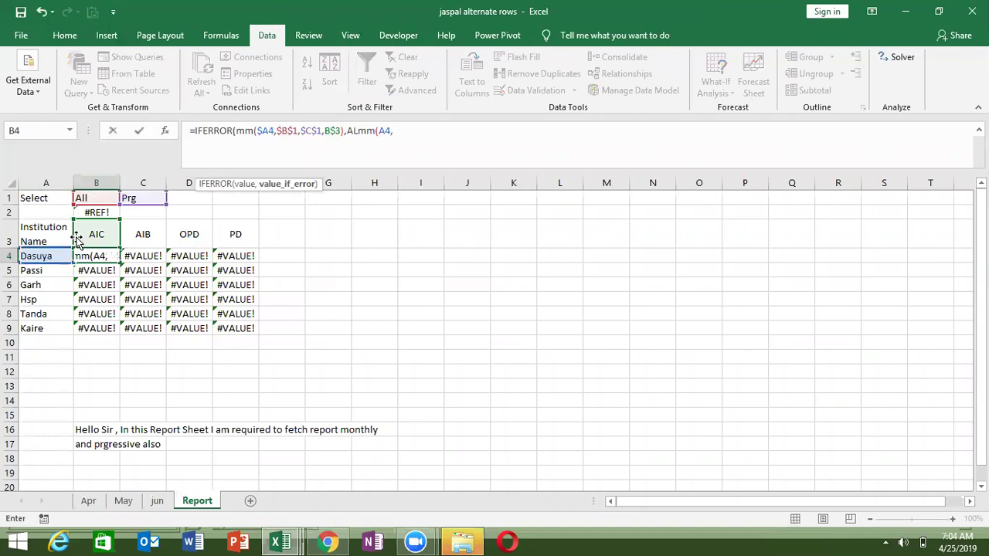
left_click(133, 199)
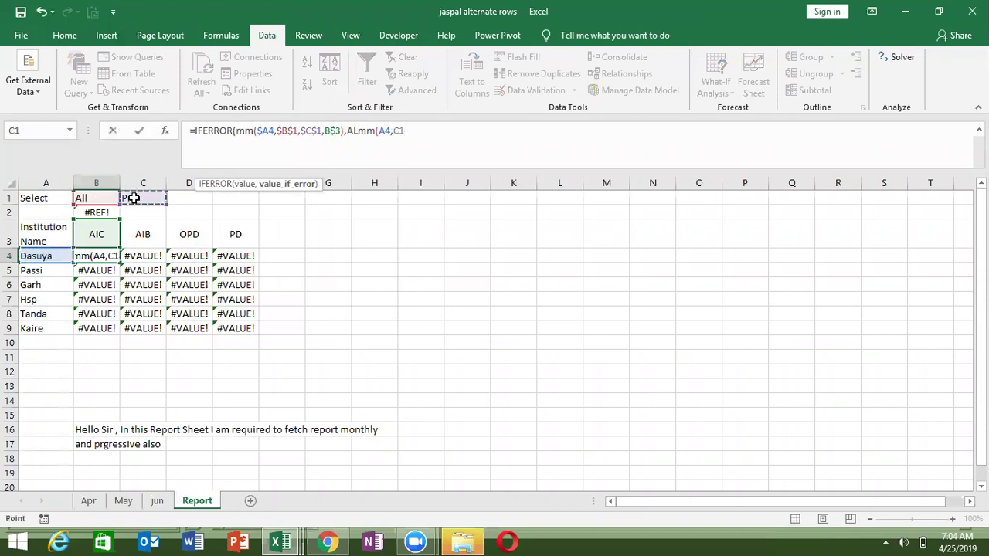
type(",")
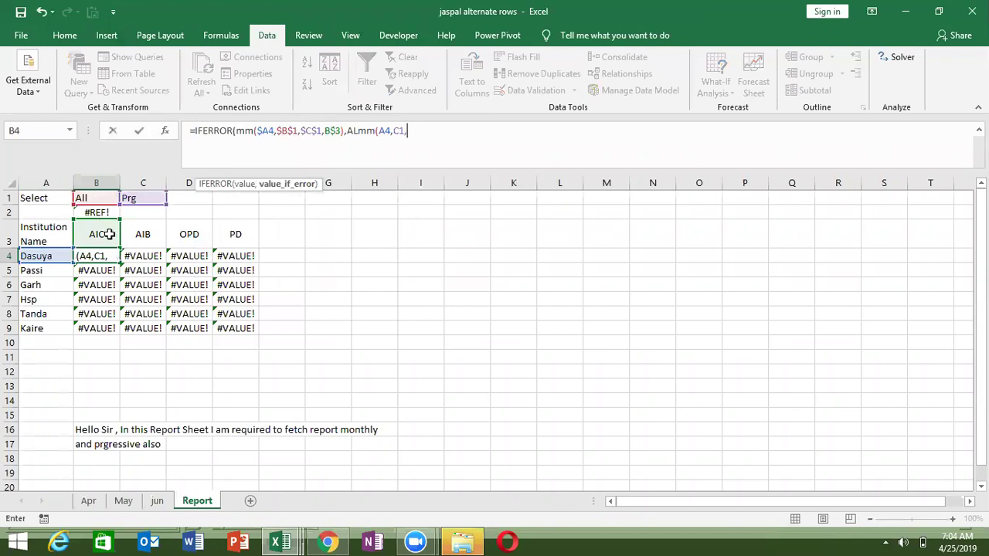
left_click(109, 235)
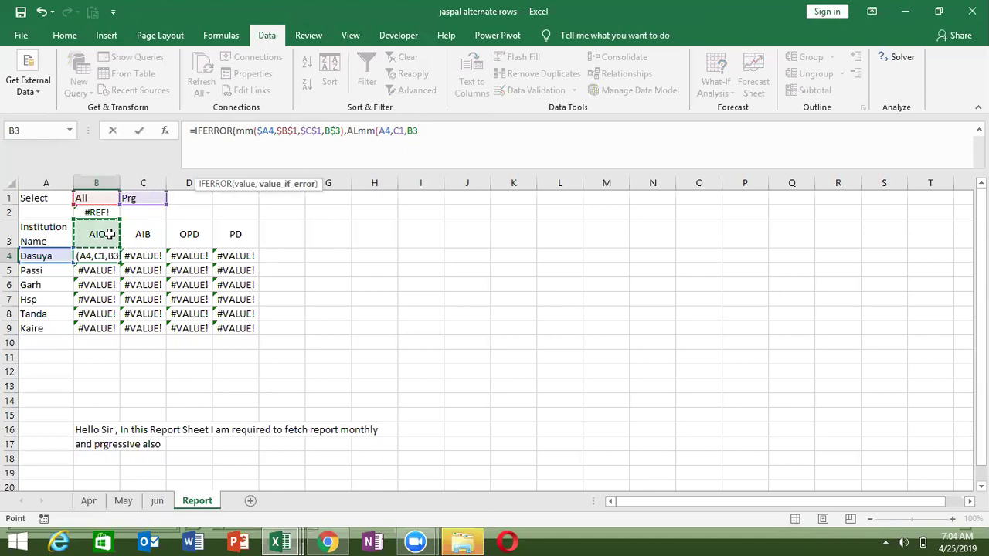
type(")")
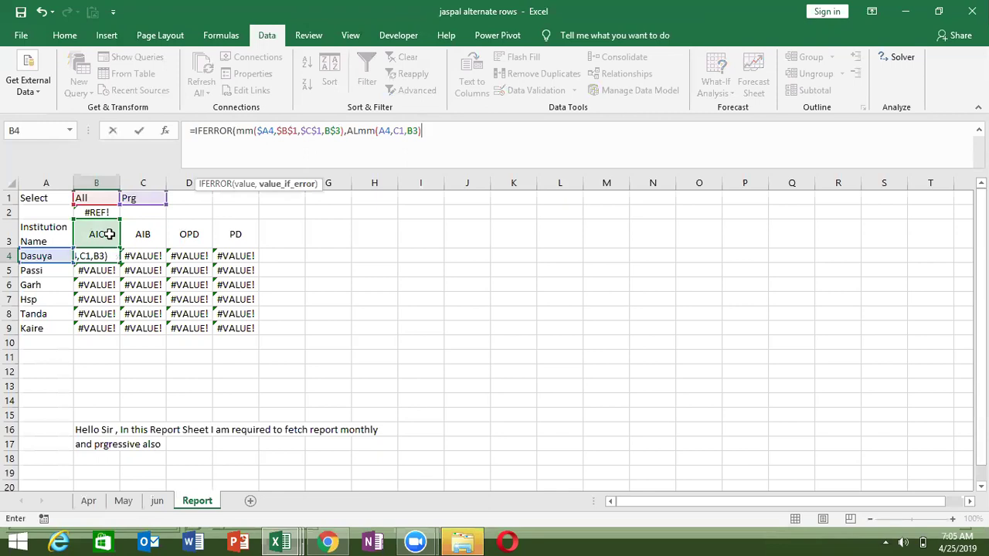
type(")")
key("Return")
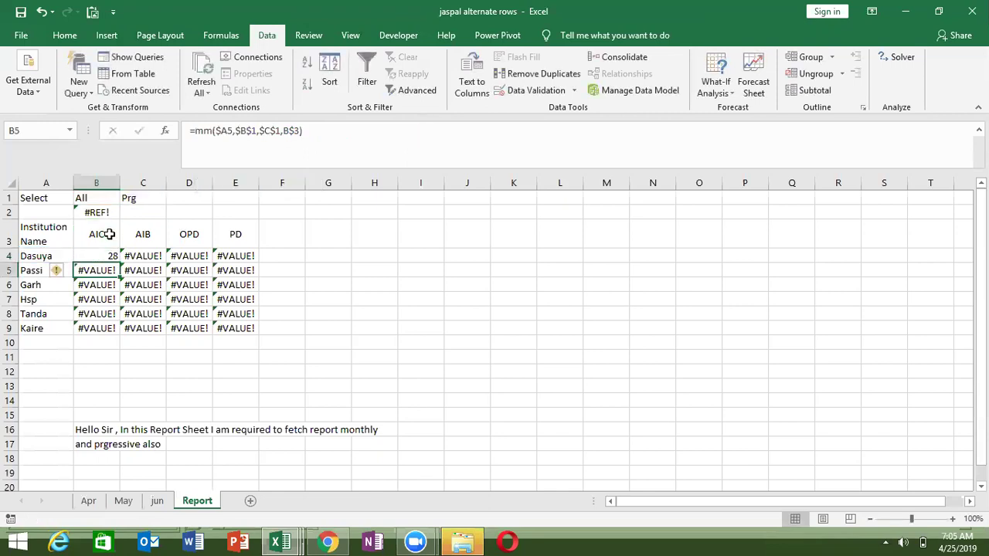
Step: Change B4's fallback to ALmm($A4,$C$1,B$3) and fill it across B4:E9
left_click(110, 255)
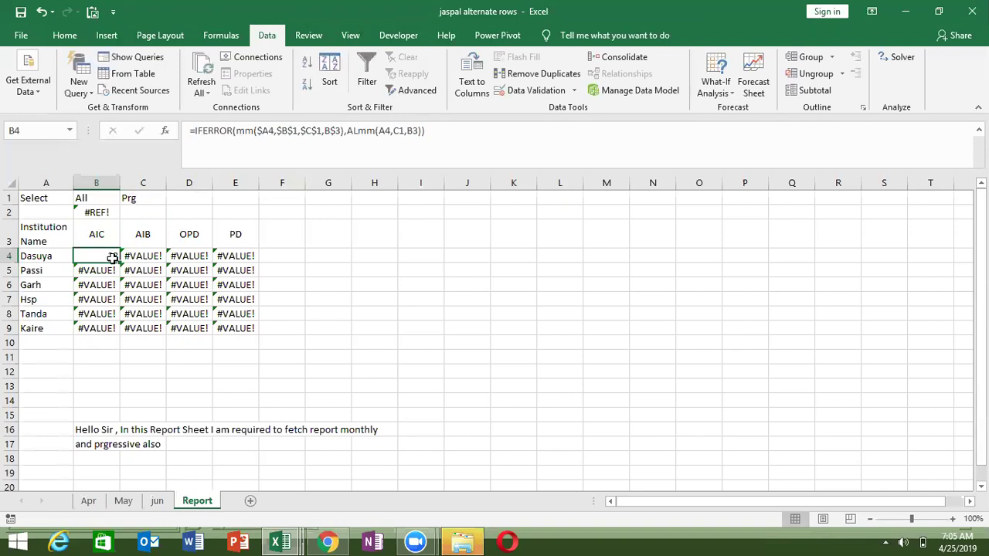
left_click(387, 131)
key("Left")
type("$")
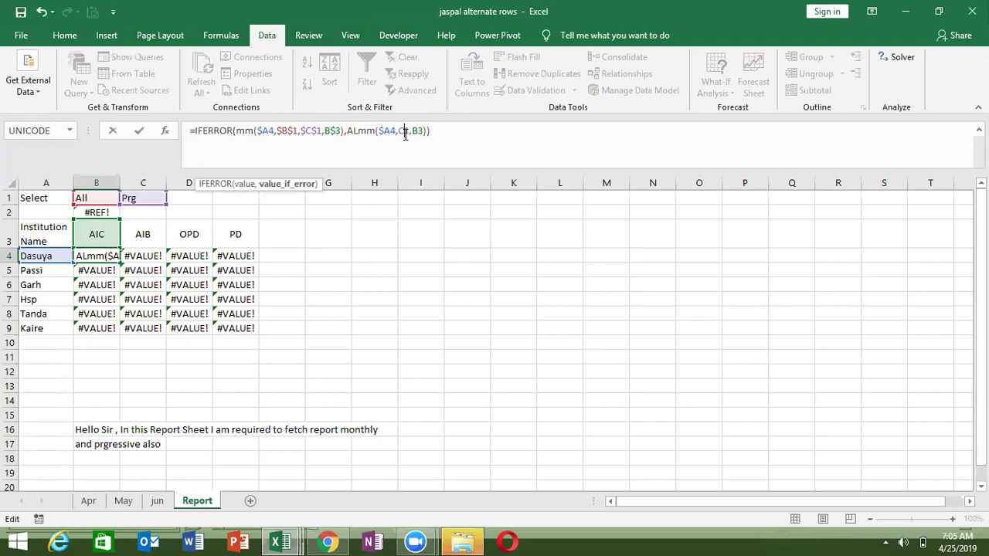
double_click(405, 135)
key("F4")
left_click(431, 132)
type("$")
key("Return")
key("Up")
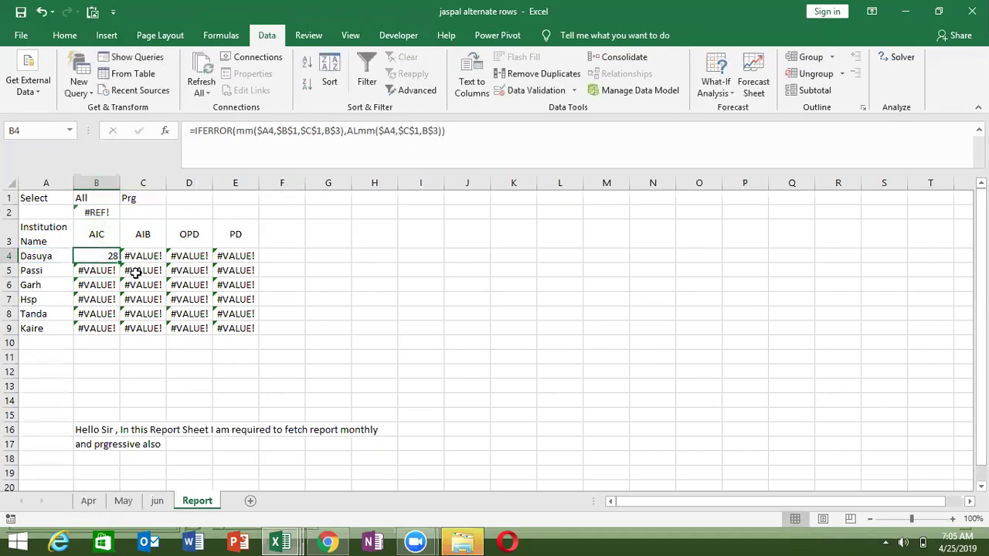
mouse_move(119, 261)
left_mouse_down()
mouse_move(249, 257)
mouse_move(252, 340)
left_mouse_up()
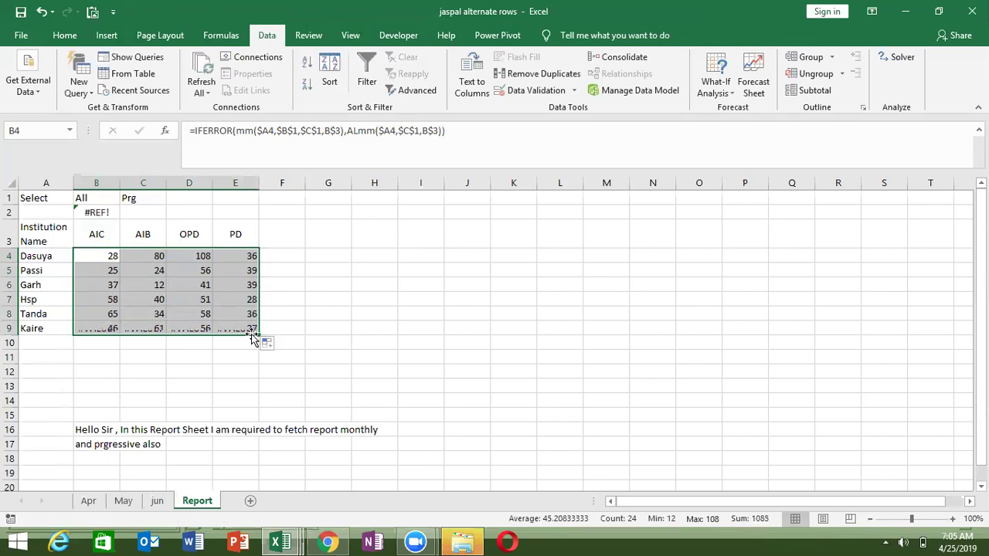
Step: Set the report type in C1 to Monthly and recheck B4's result
left_click(104, 198)
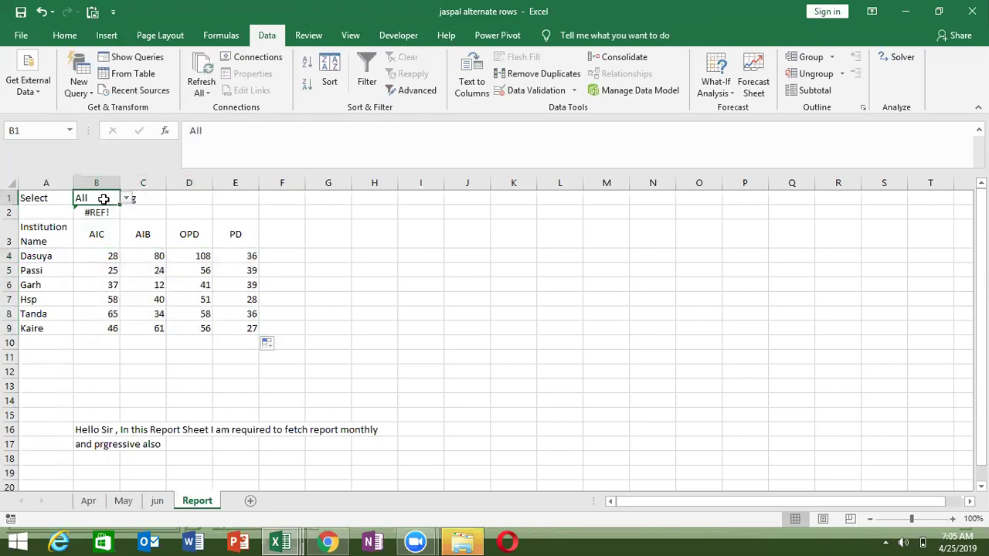
left_click(102, 254)
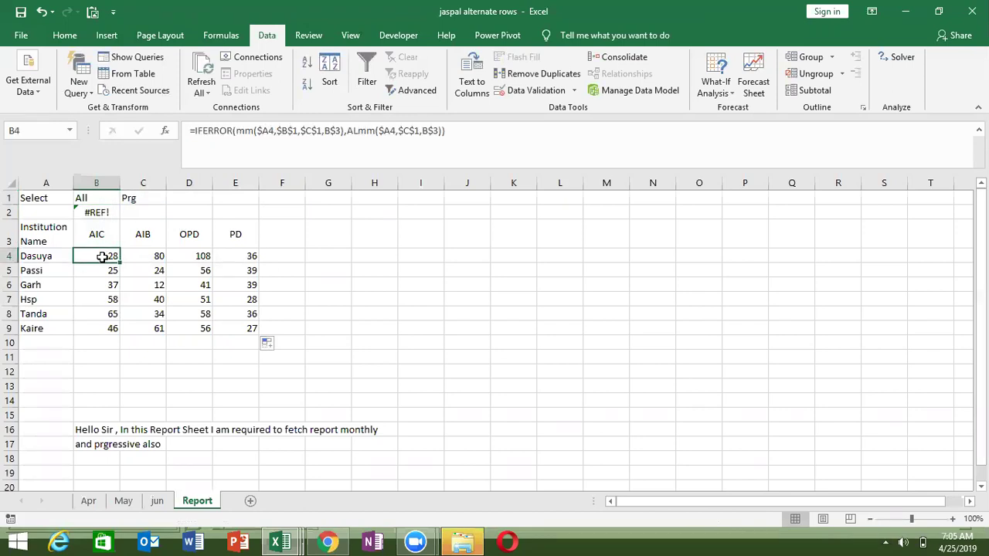
left_click(158, 198)
left_click(172, 198)
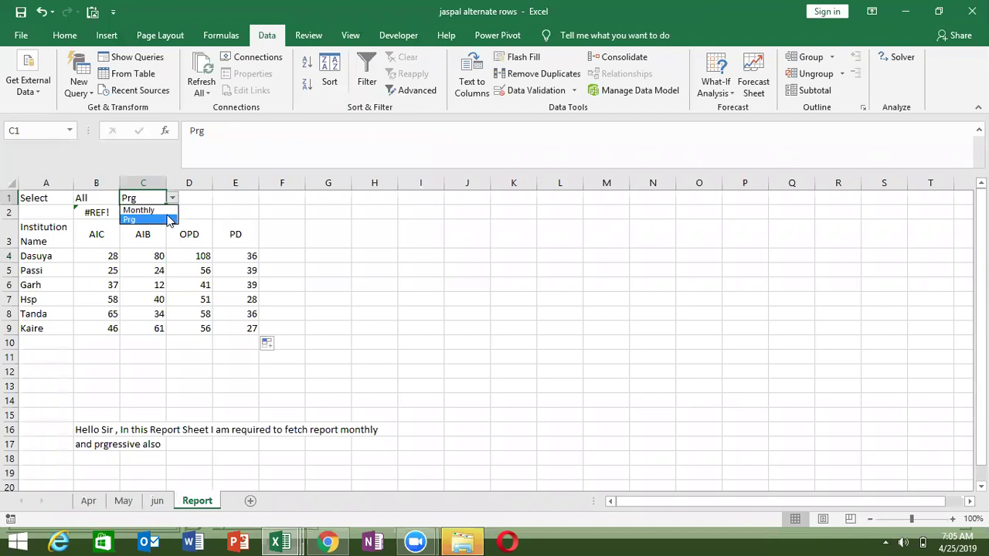
left_click(167, 211)
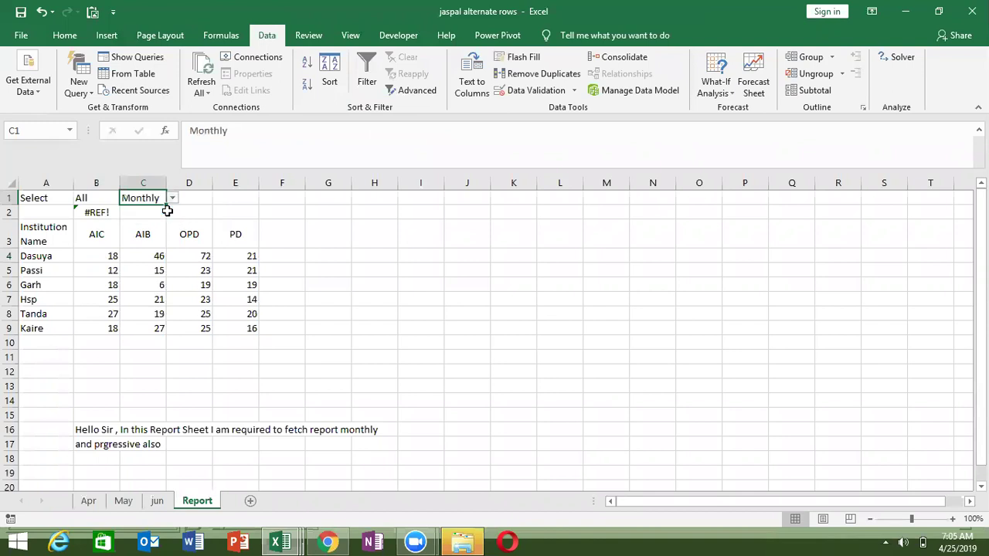
left_click(112, 253)
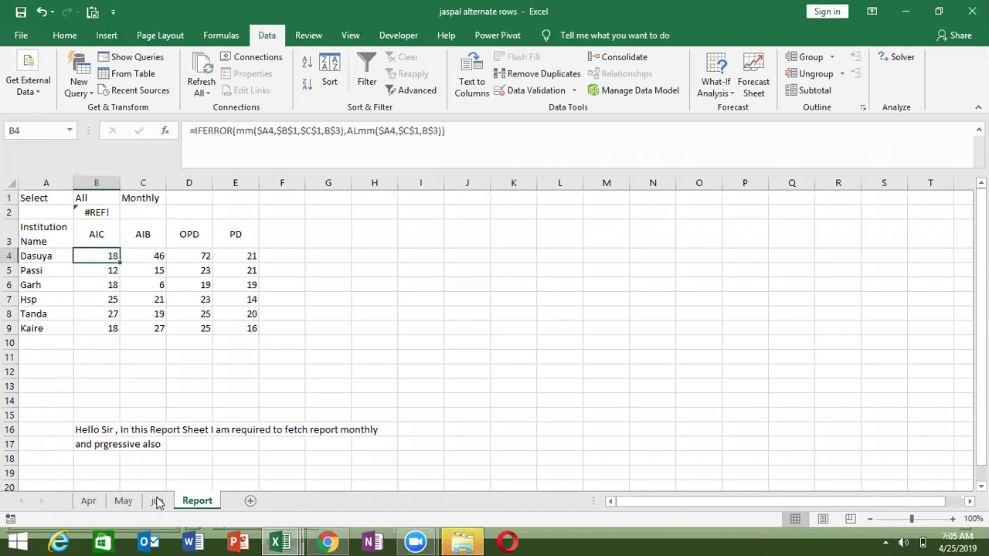
Step: Check the C3 formula and B2 monthly value on the jun sheet, then return to Report
left_click(157, 500)
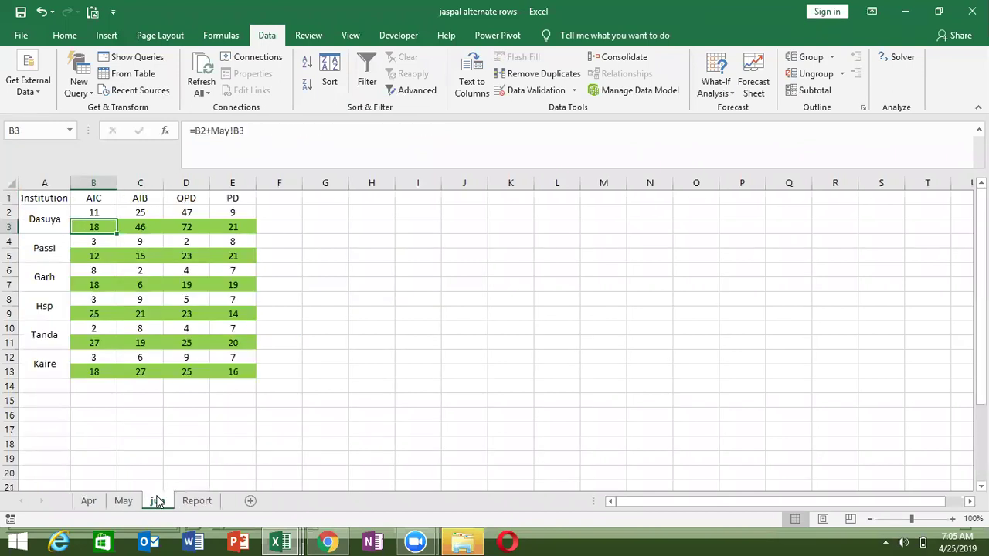
left_click(137, 225)
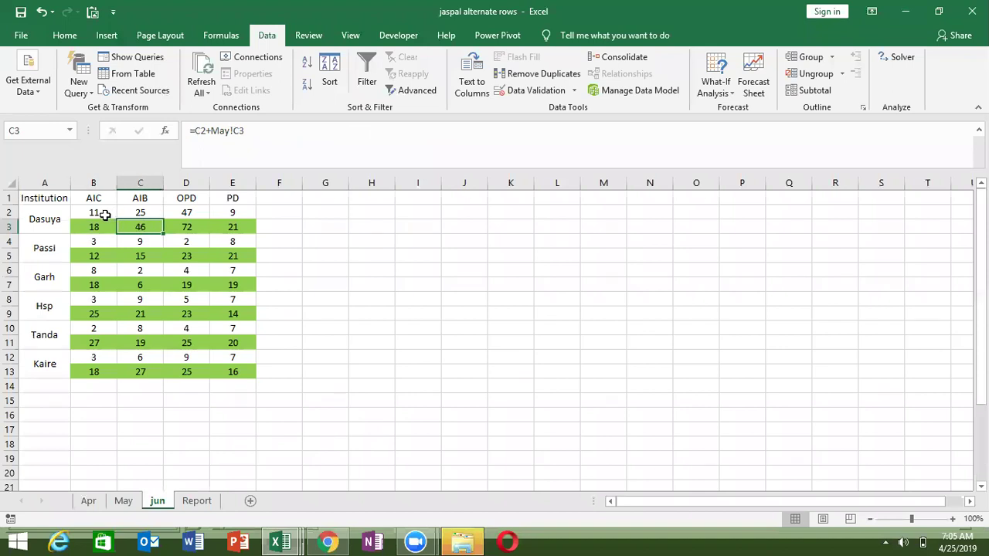
left_click(105, 215)
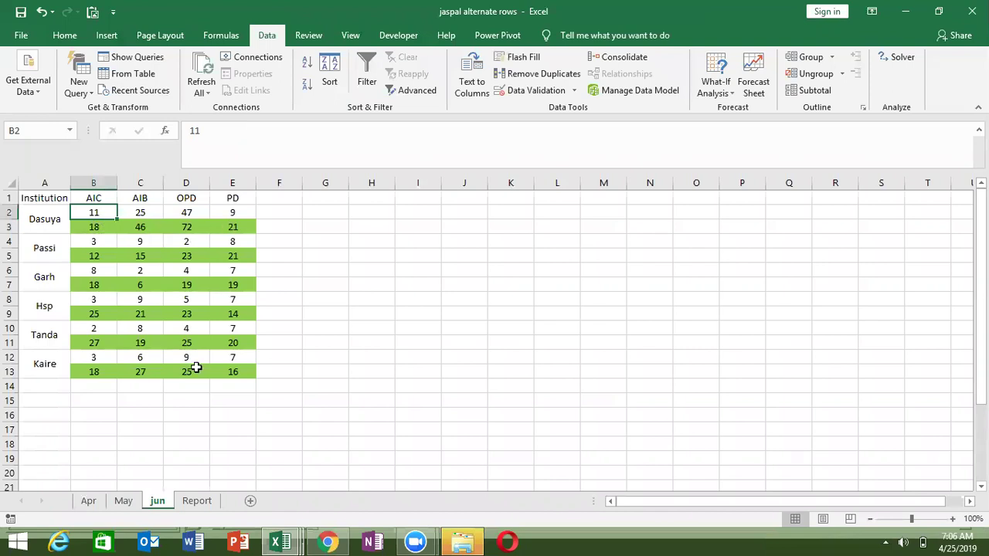
left_click(197, 502)
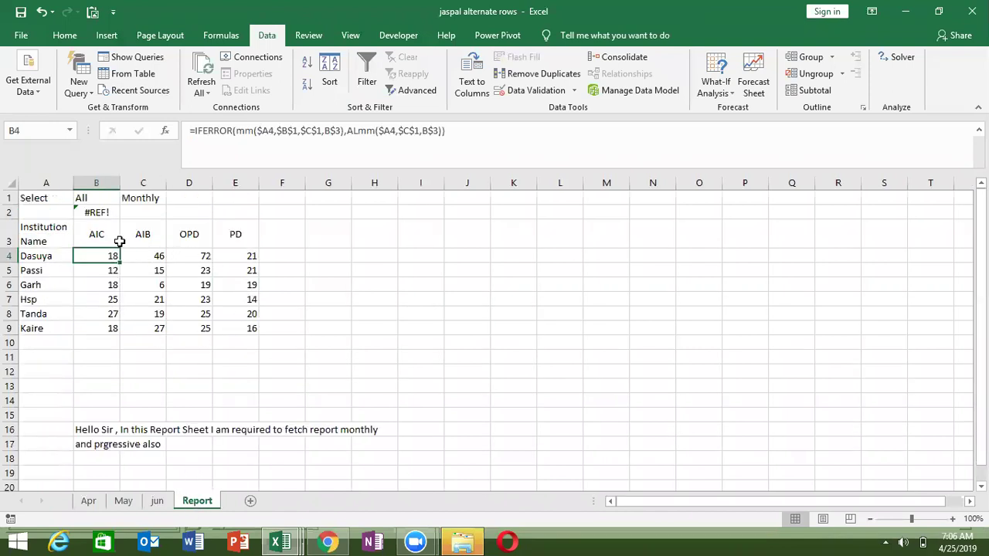
Step: Set the report month in B1 to May, after trying Apr, and open the VBA editor
left_click(114, 199)
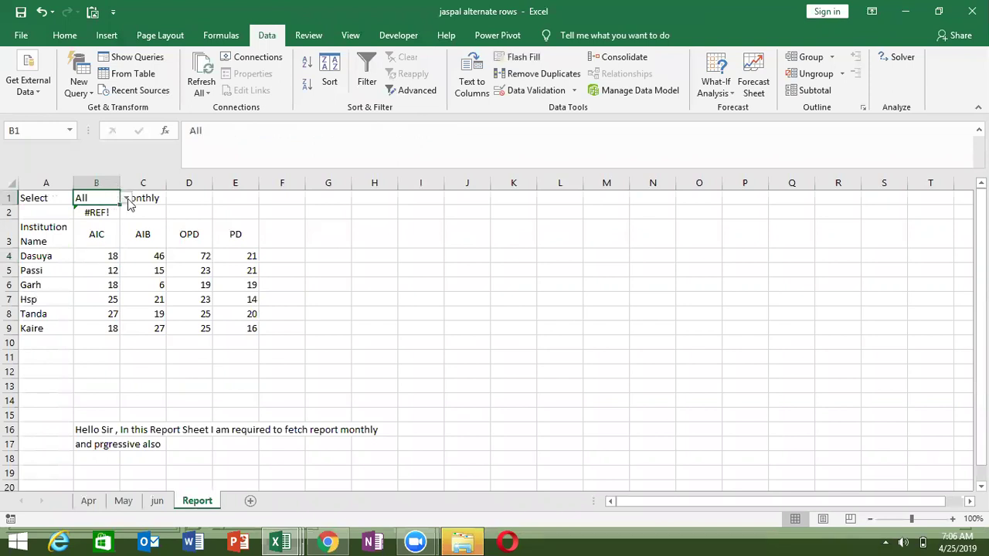
left_click(126, 198)
left_click(121, 220)
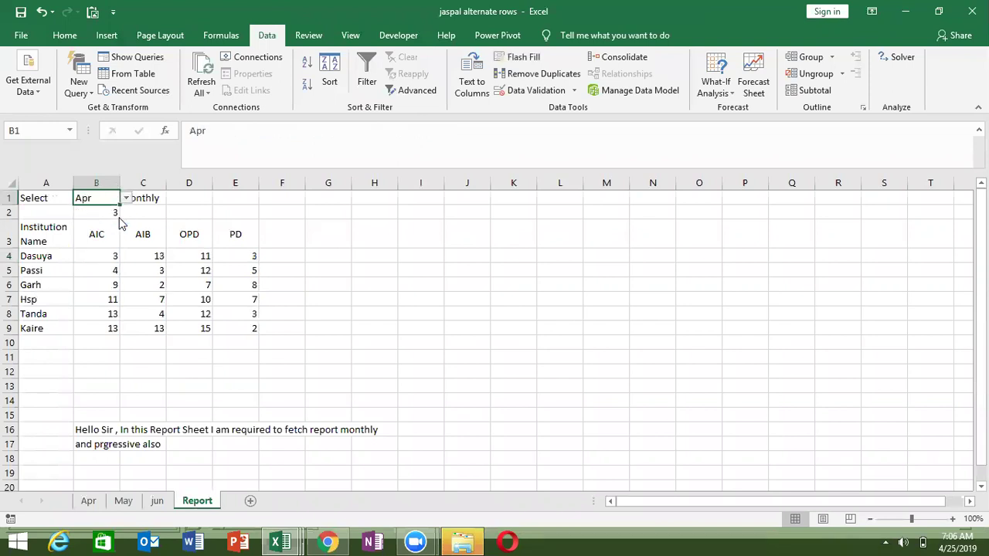
left_click(126, 198)
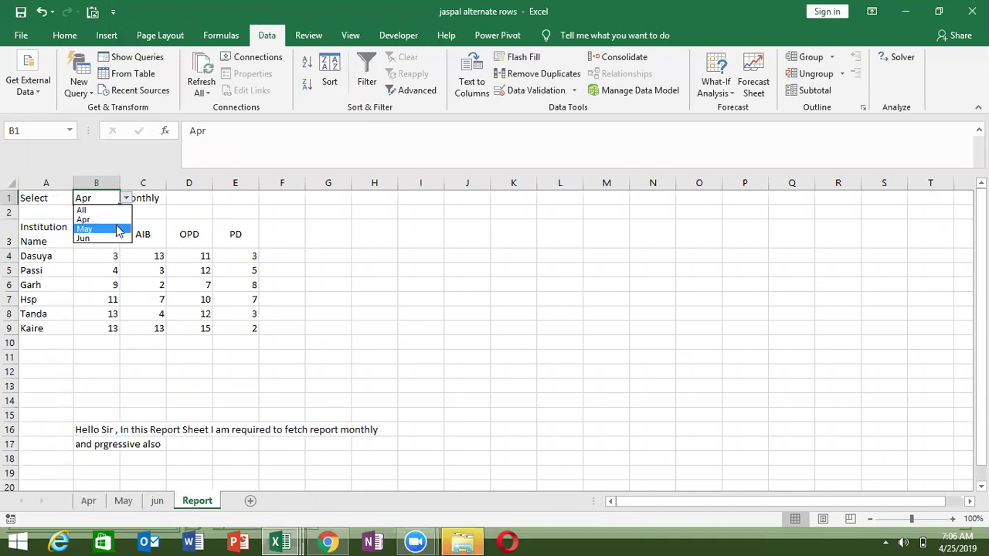
left_click(118, 230)
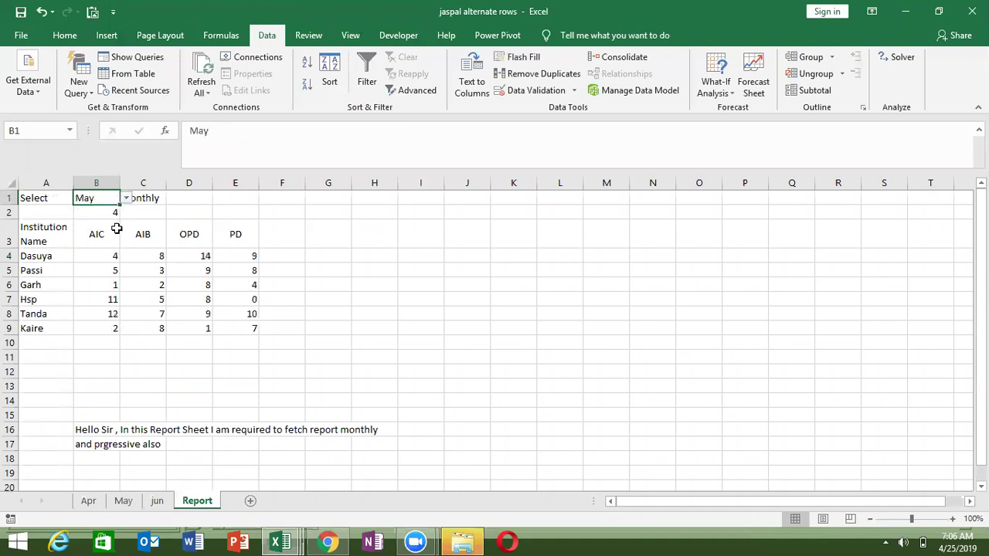
key("alt+F11")
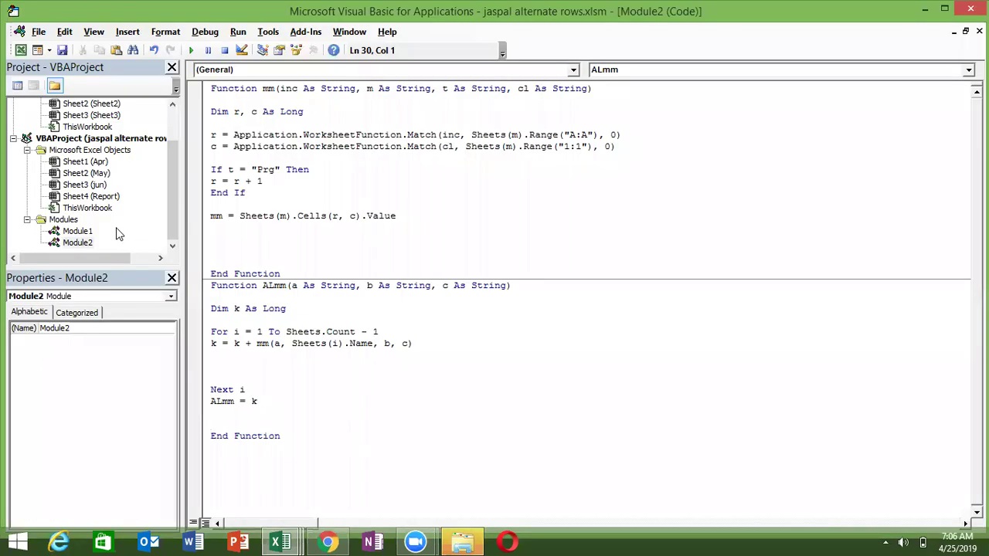
Step: Review the ALmm loop code, then save the workbook, accepting the personal-information warning
left_click(264, 358)
double_click(237, 344)
left_click(260, 308)
key("alt+F11")
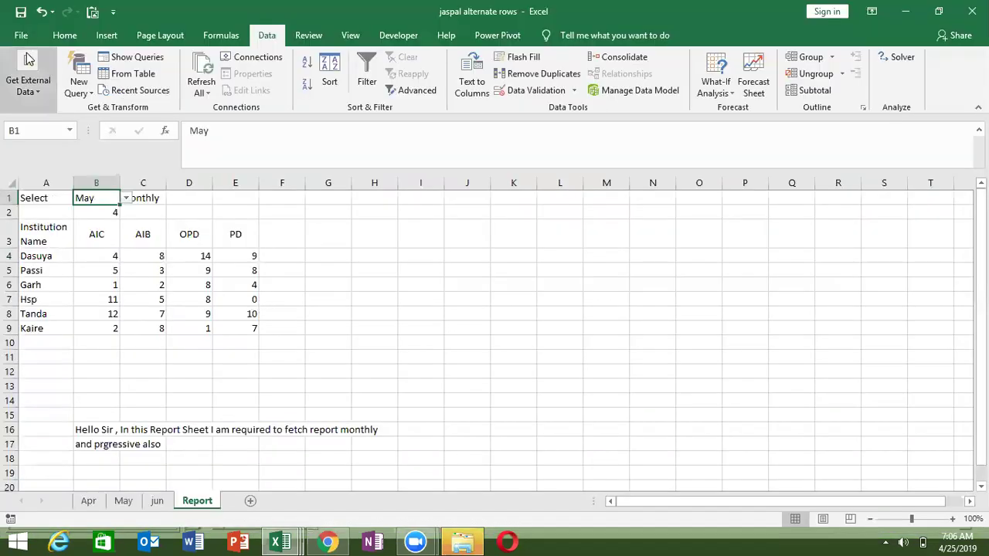
left_click(21, 11)
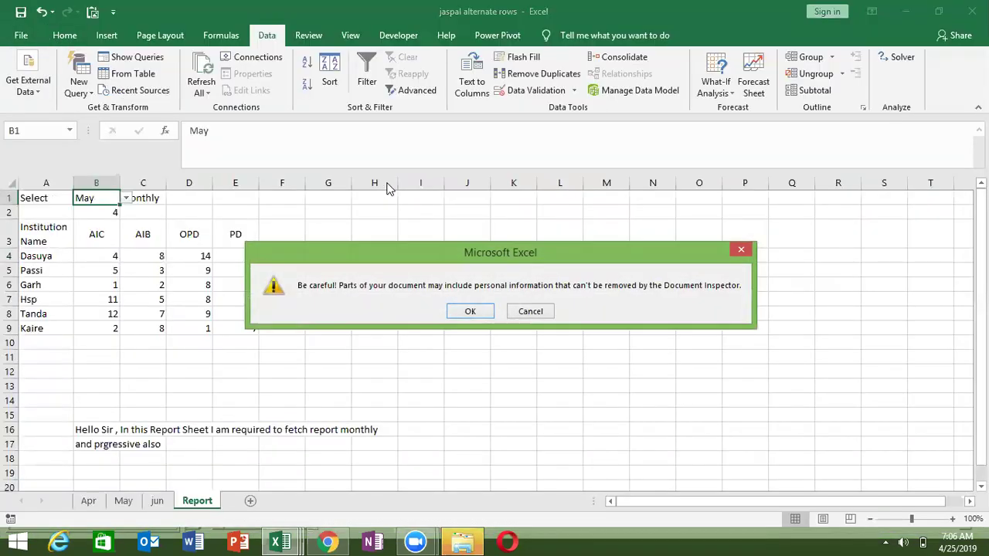
left_click(470, 312)
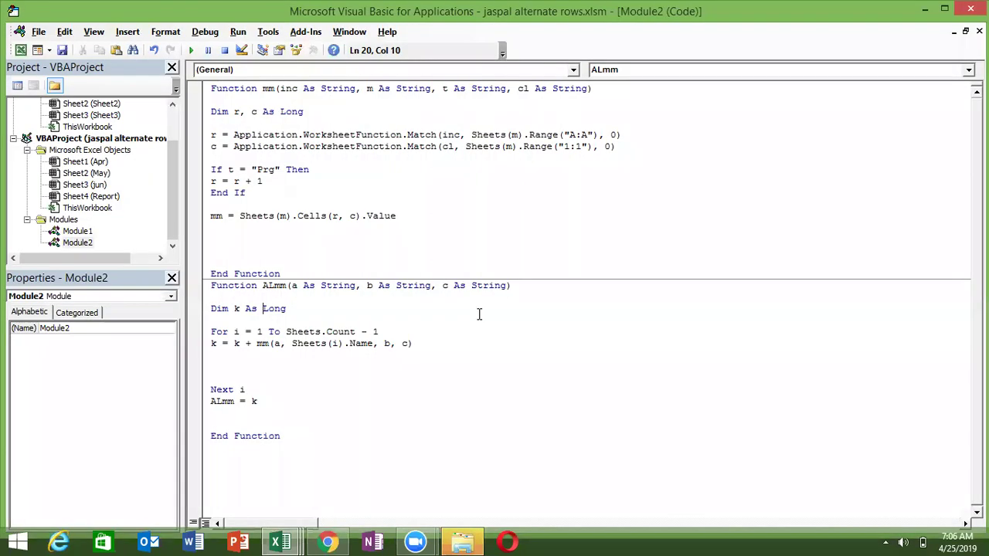
Step: Select all of Module2's code and switch to Gmail in Chrome
key("ctrl+a")
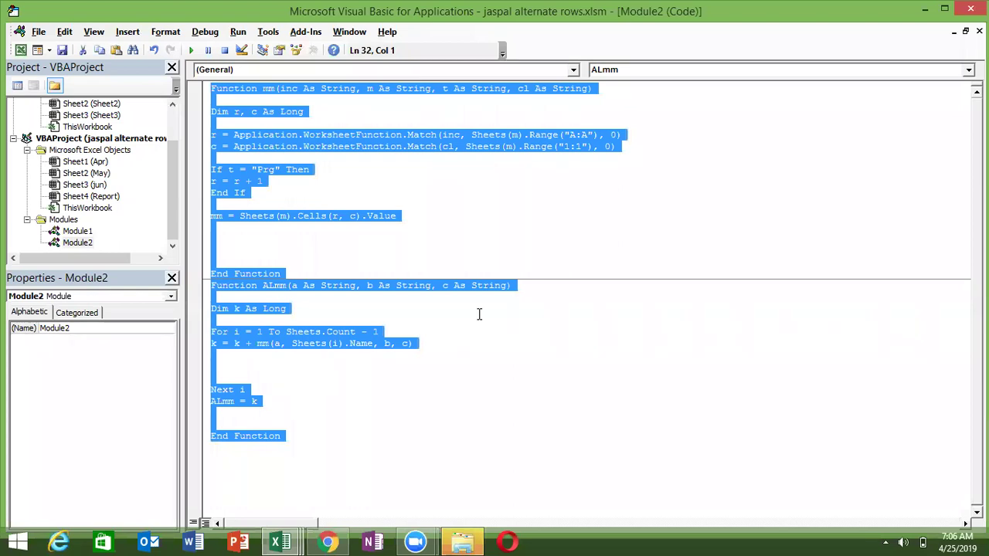
key("alt+F11")
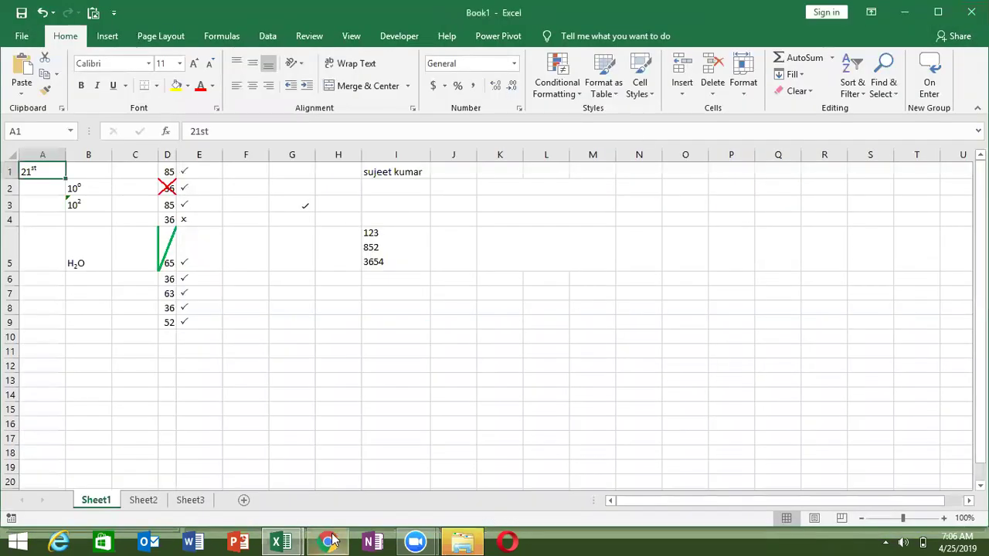
left_click(330, 541)
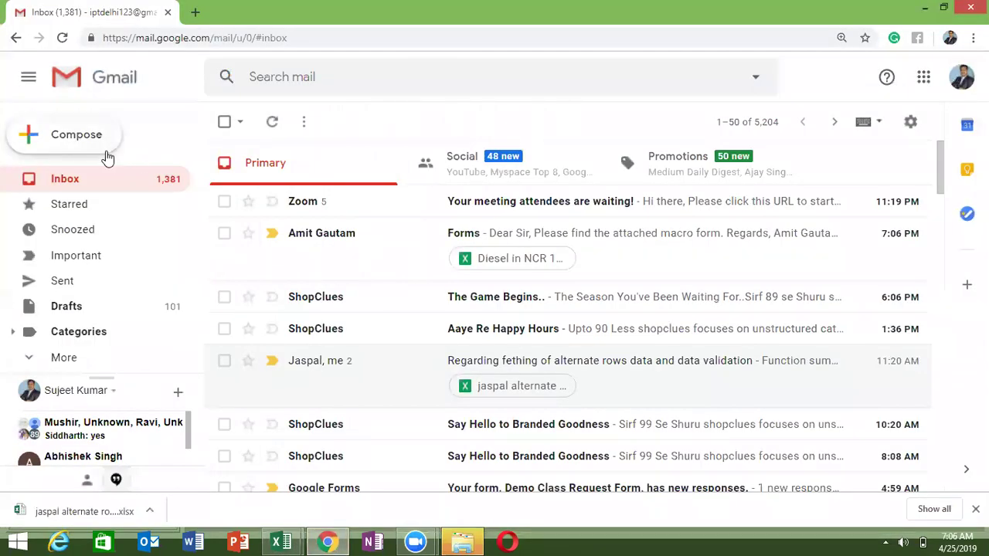
Step: Start a new email and add the first three recipients from the contact suggestions
left_click(106, 150)
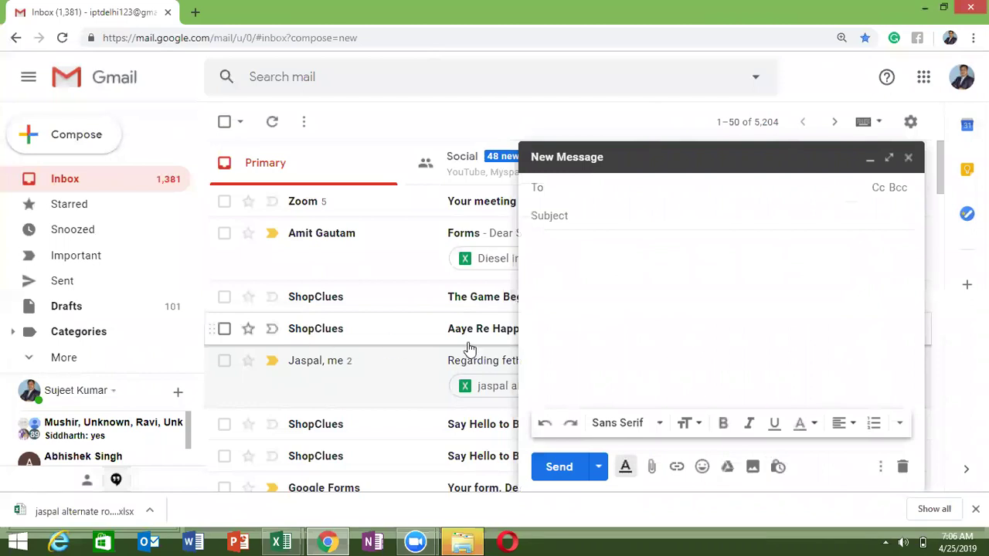
left_click(562, 264)
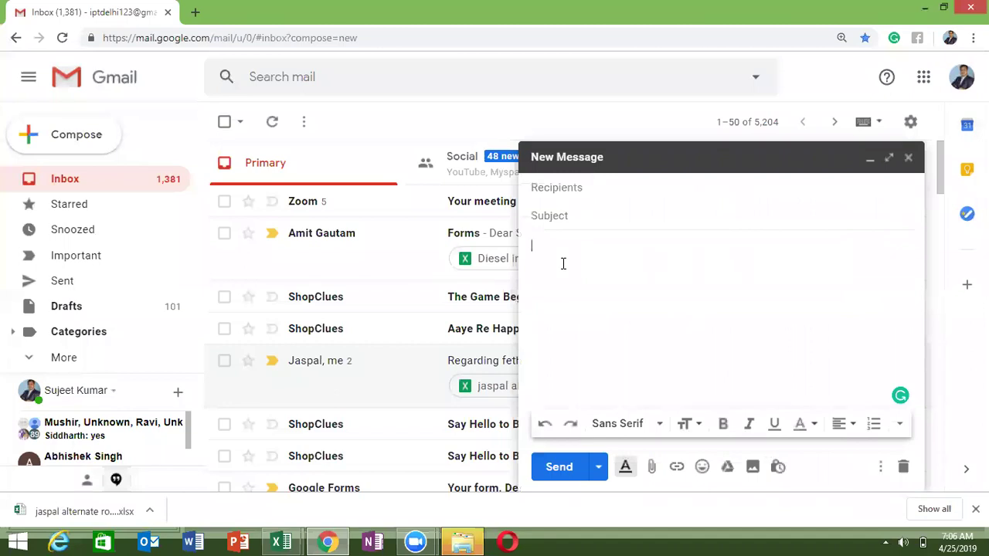
left_click(579, 193)
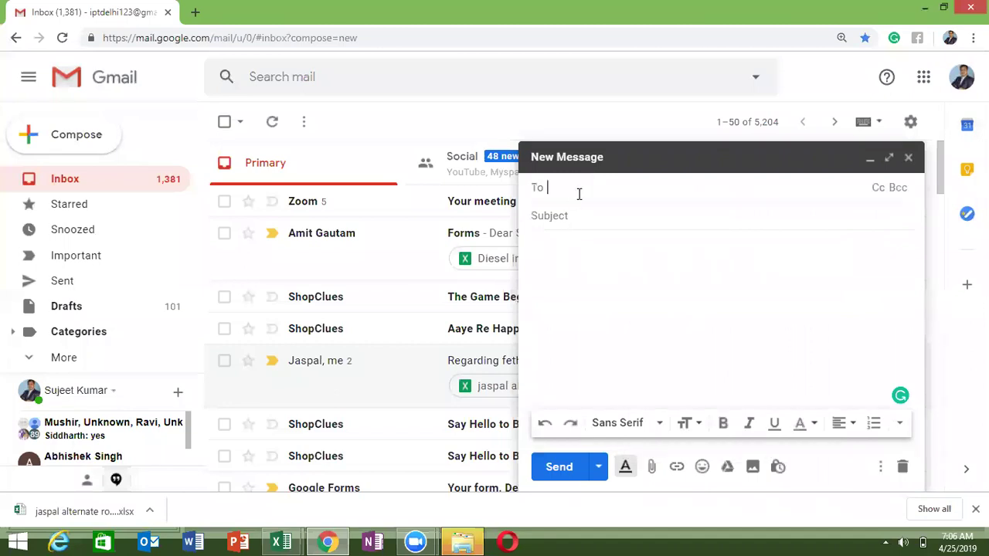
type("jas")
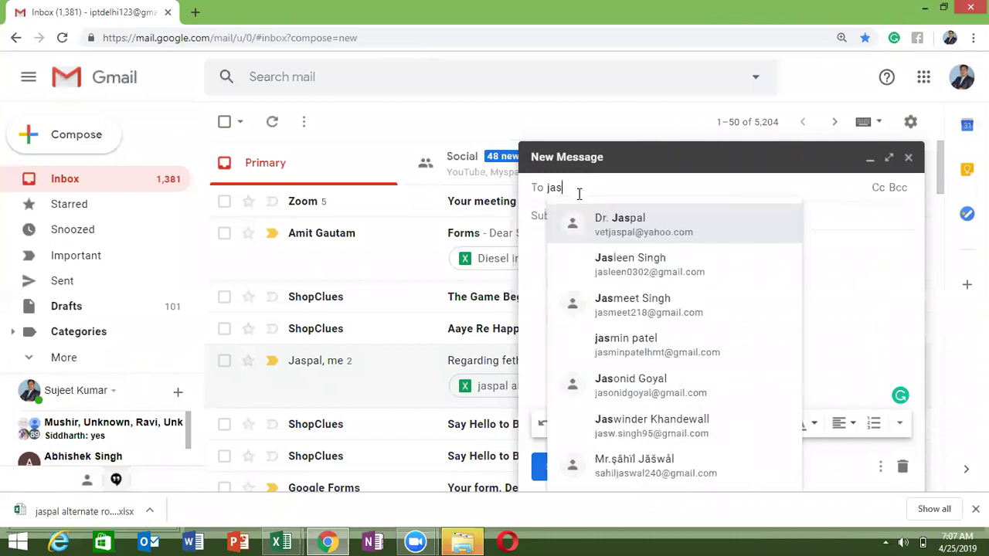
left_click(622, 233)
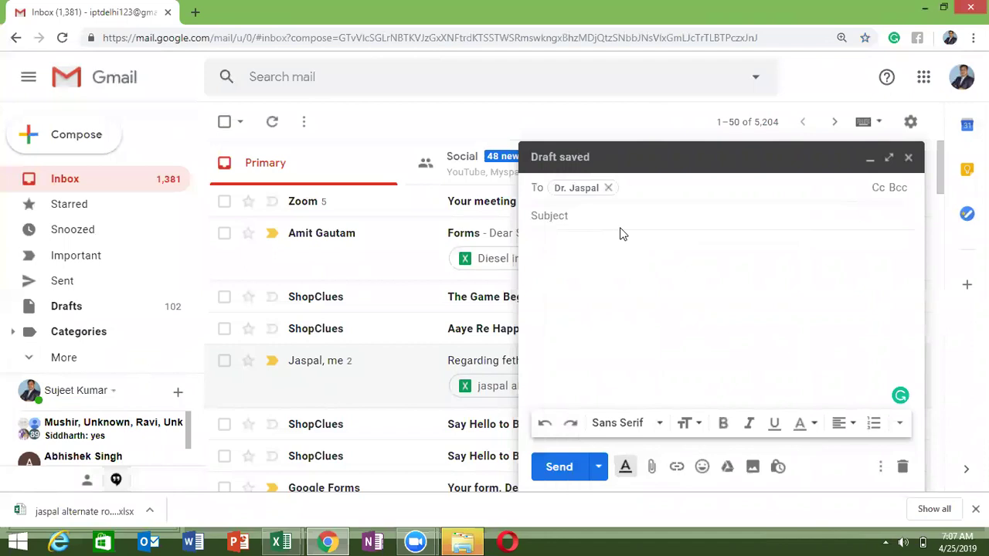
type("ash")
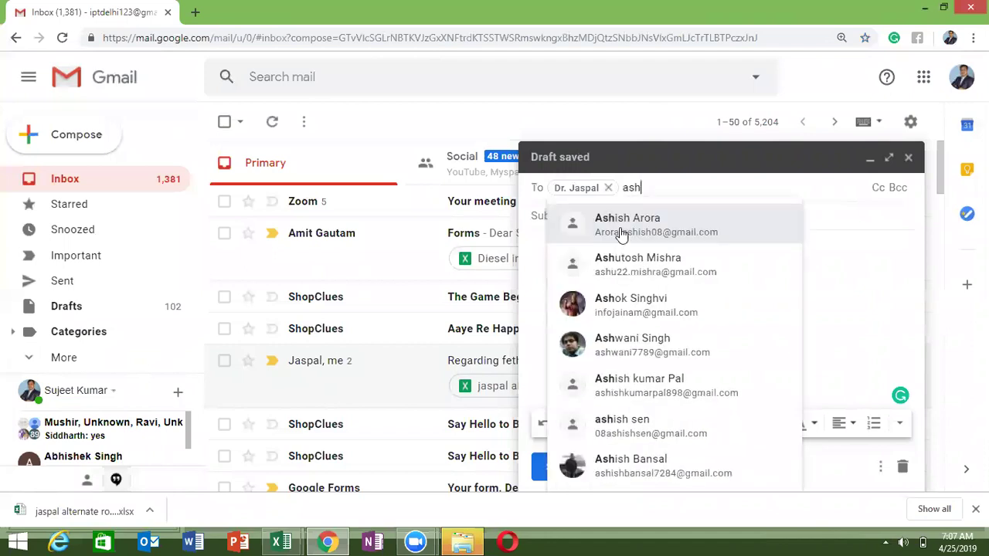
left_click(622, 232)
type("n")
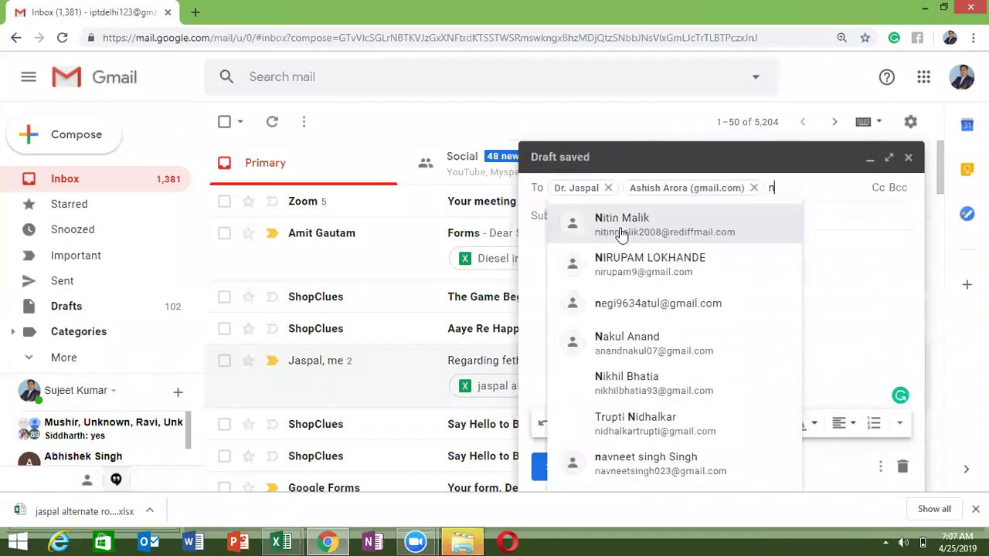
type("iti")
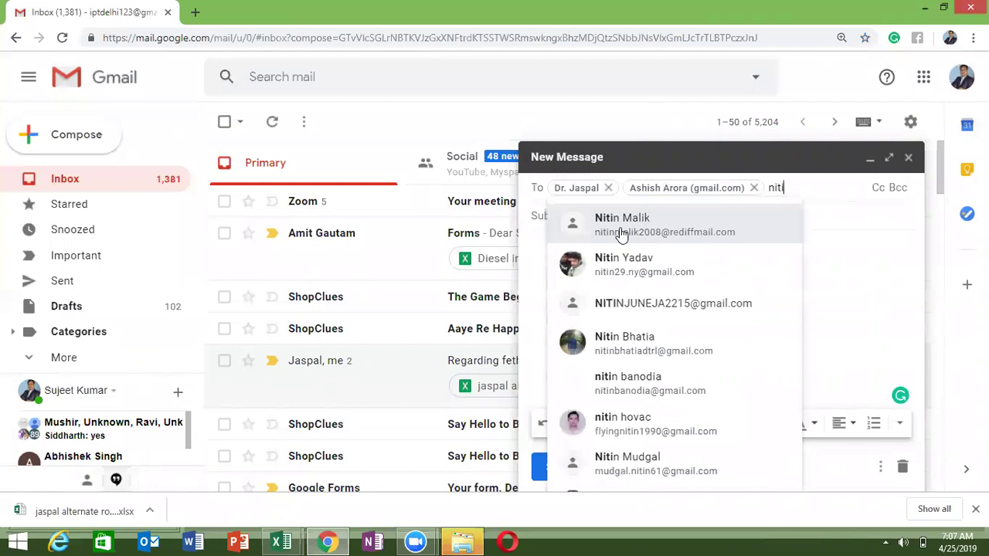
left_click(619, 228)
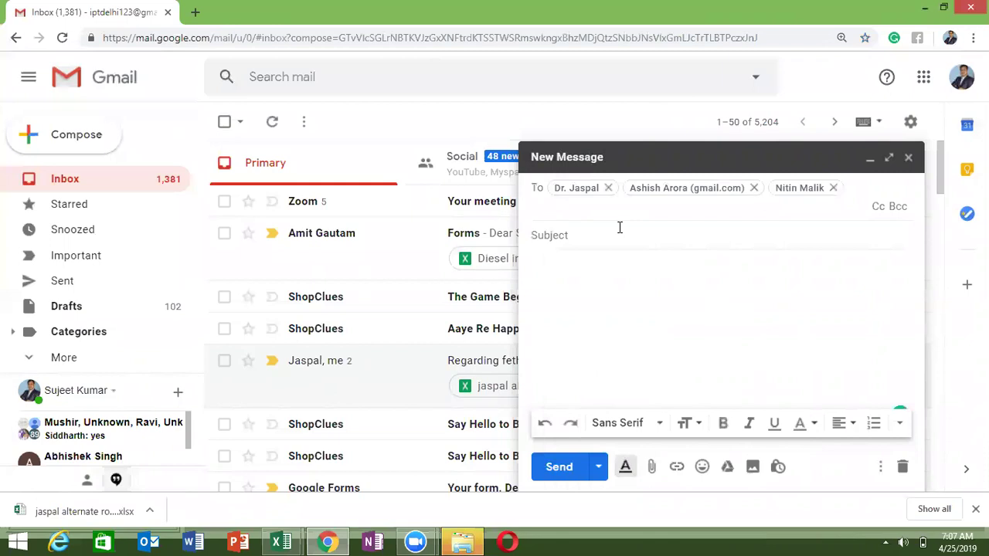
Step: Add the fourth and fifth recipients from the contact suggestions
type("jo")
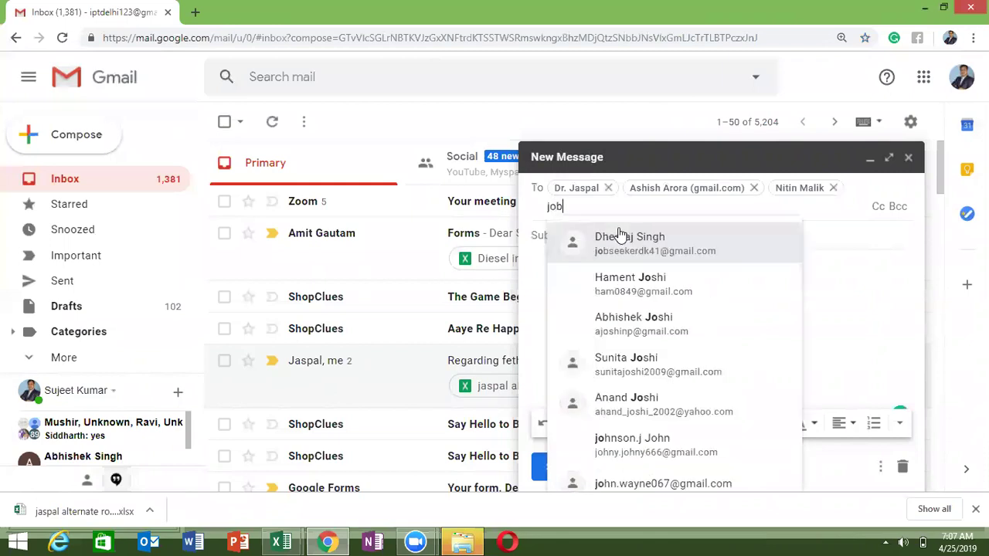
type("b")
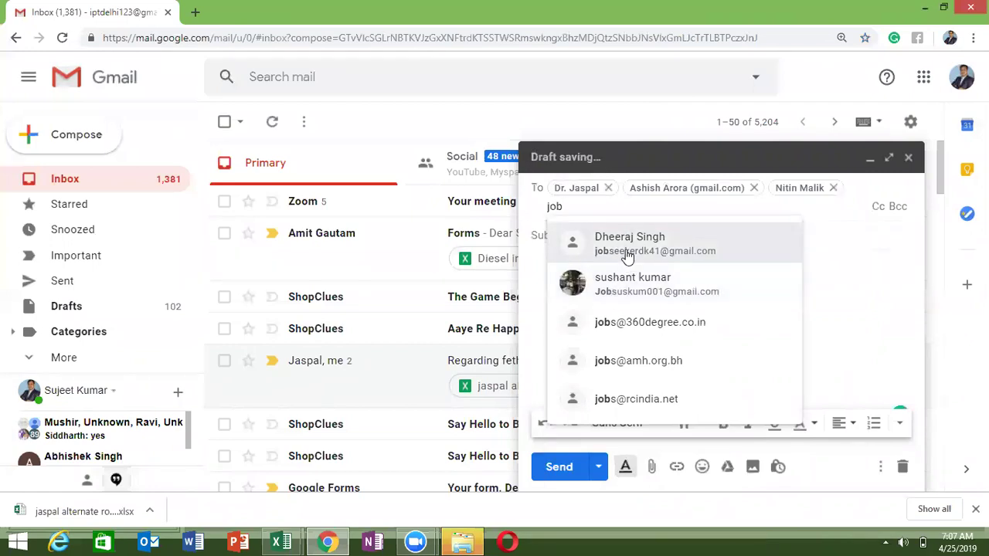
left_click(625, 252)
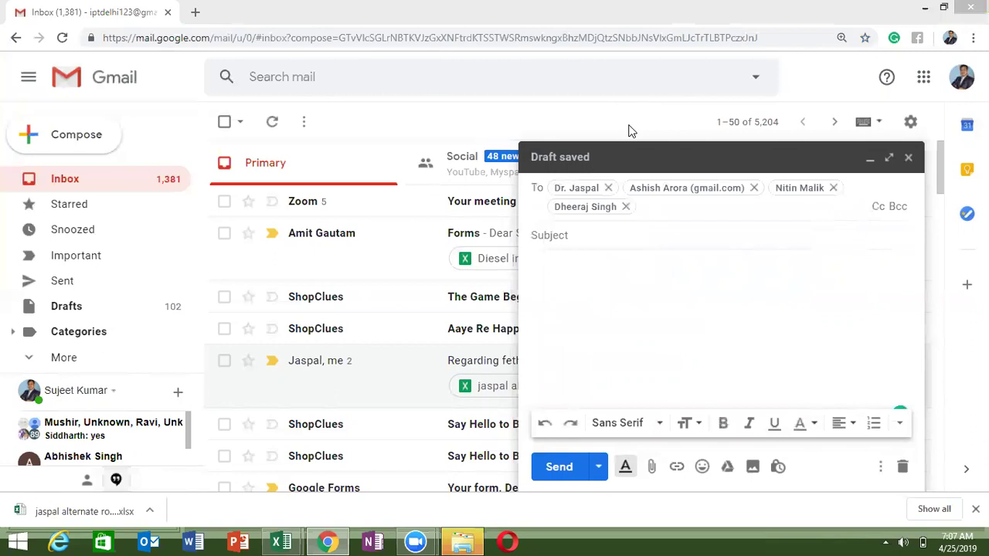
left_click(659, 209)
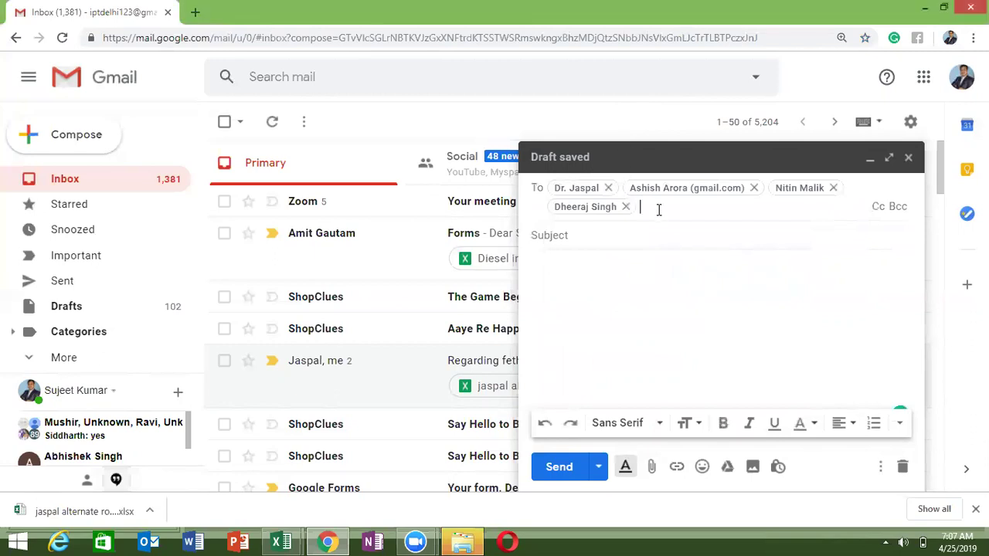
type("dee")
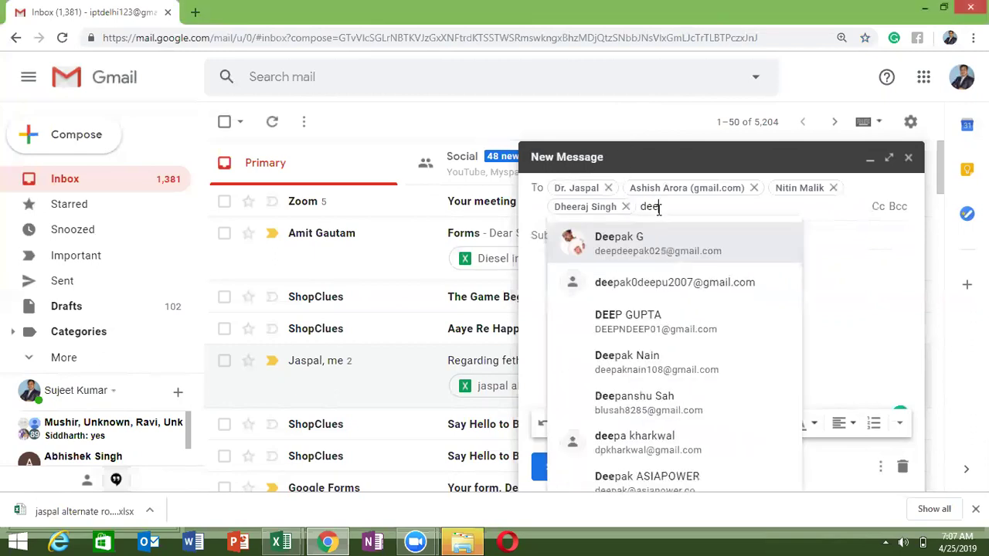
left_click(651, 247)
left_click(632, 254)
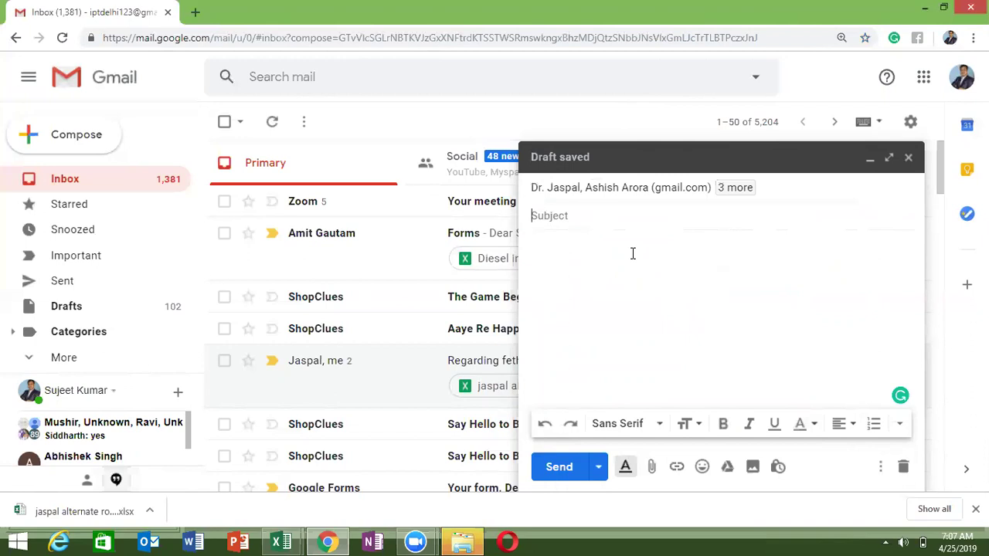
Step: Write subject 'File', body 'Done' plus the pasted VBA code, and attach 'jaspal alternate rows'
type("File")
left_click(607, 264)
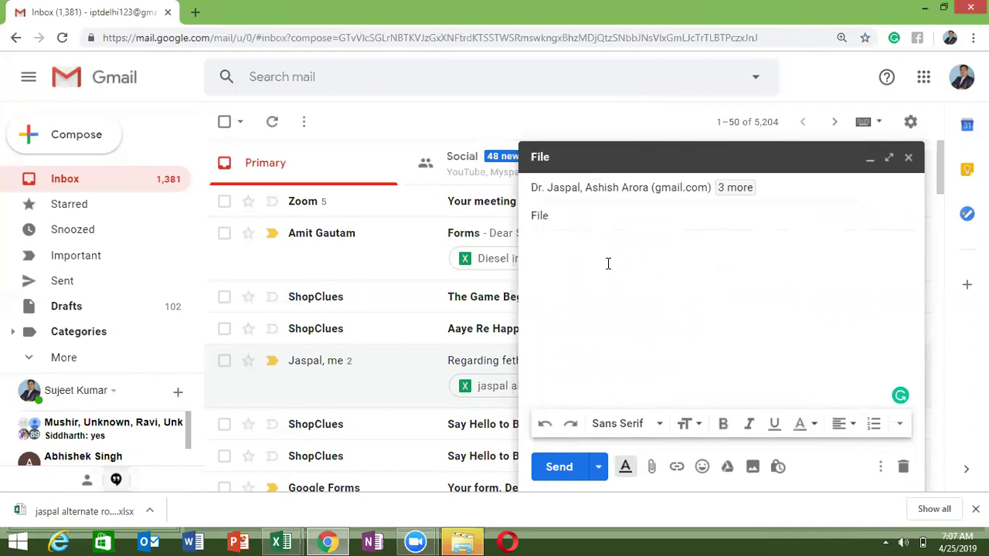
type("Done")
key("Return")
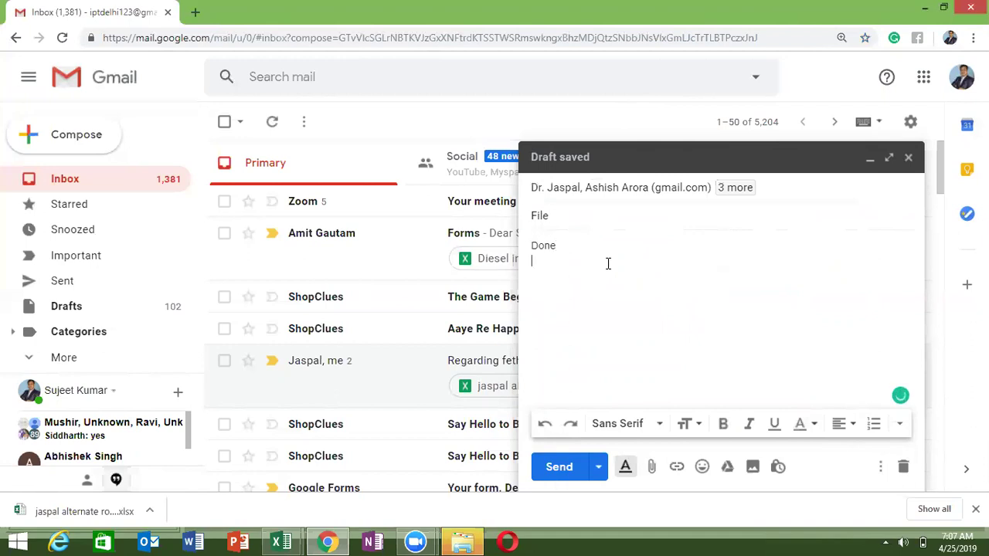
key("ctrl+v")
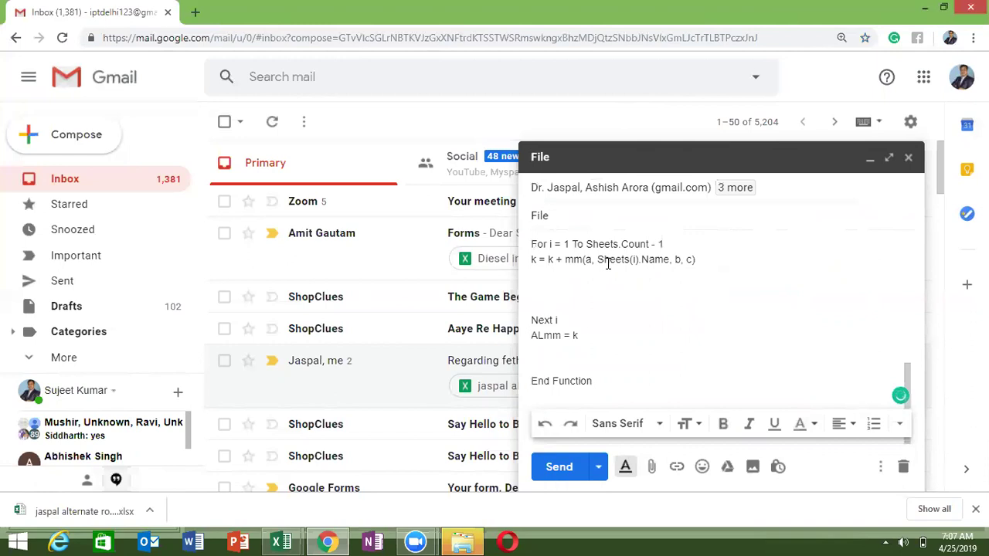
left_click(651, 469)
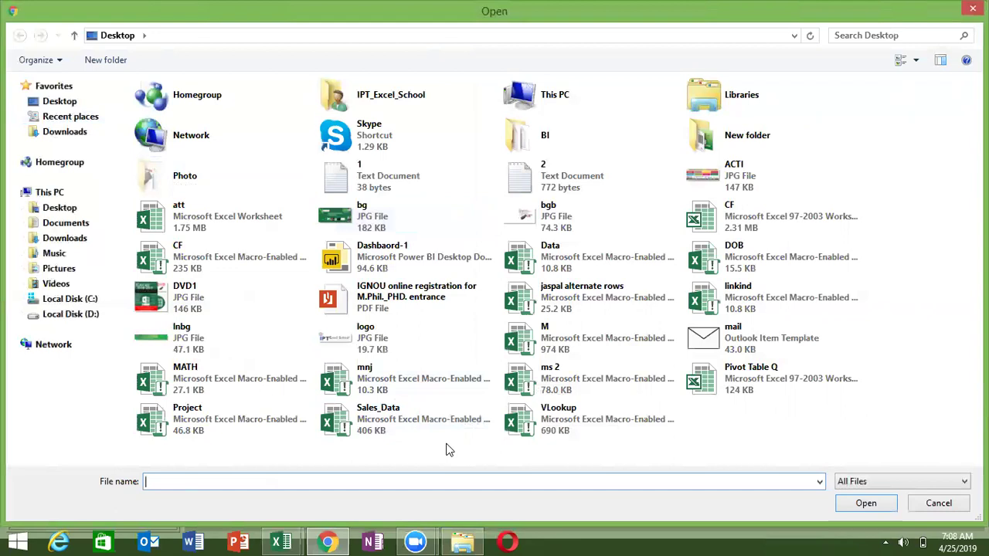
double_click(538, 292)
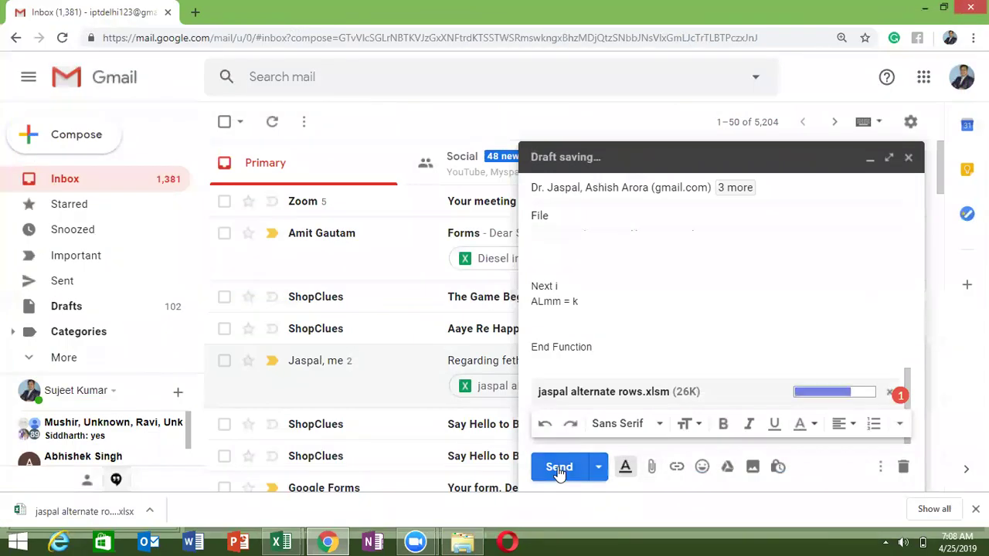
Step: Send the email and insert a new code module into Book1's VBA project
left_click(560, 468)
mouse_move(281, 541)
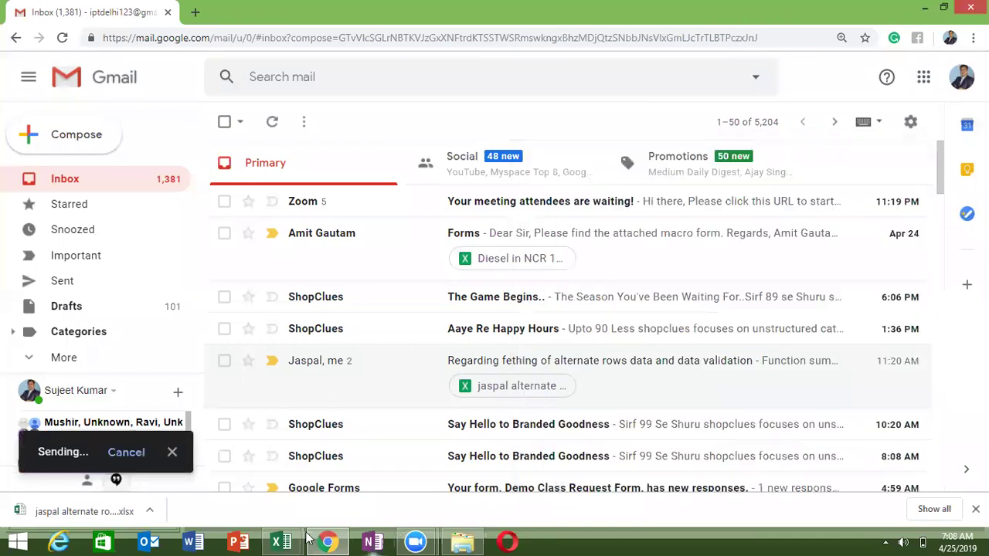
left_click(329, 482)
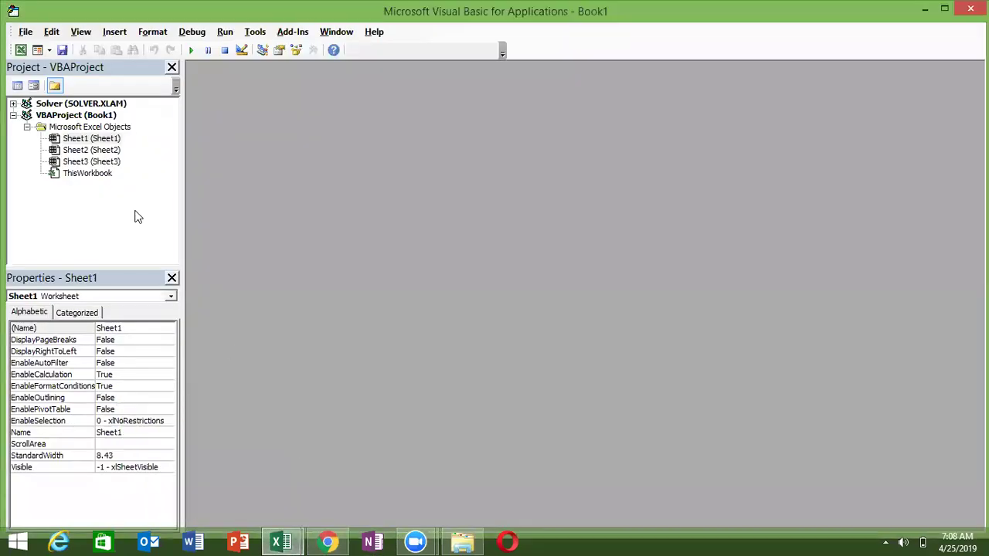
left_click(118, 32)
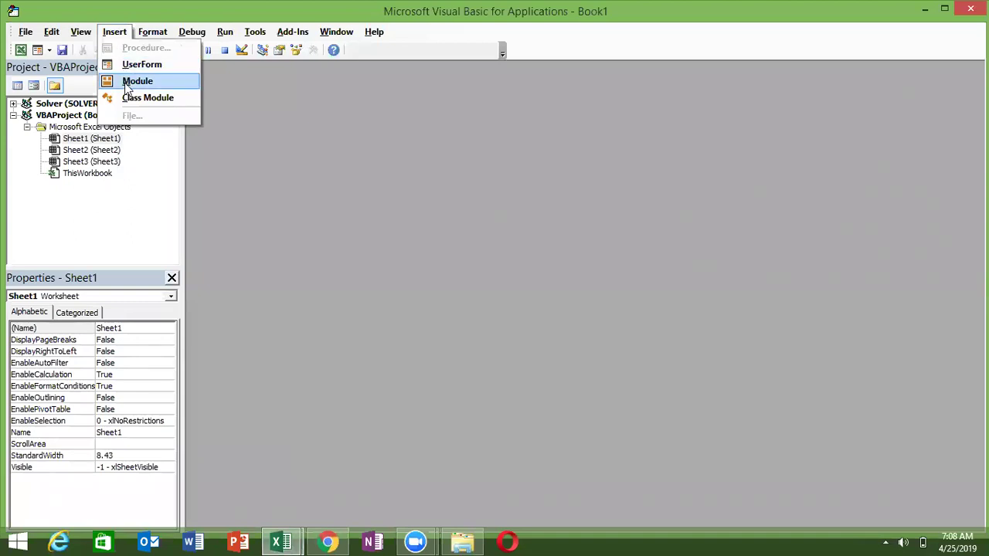
left_click(129, 81)
Step: Type the test line 'If k = p Then', dismissing the compile error along the way
key("Return")
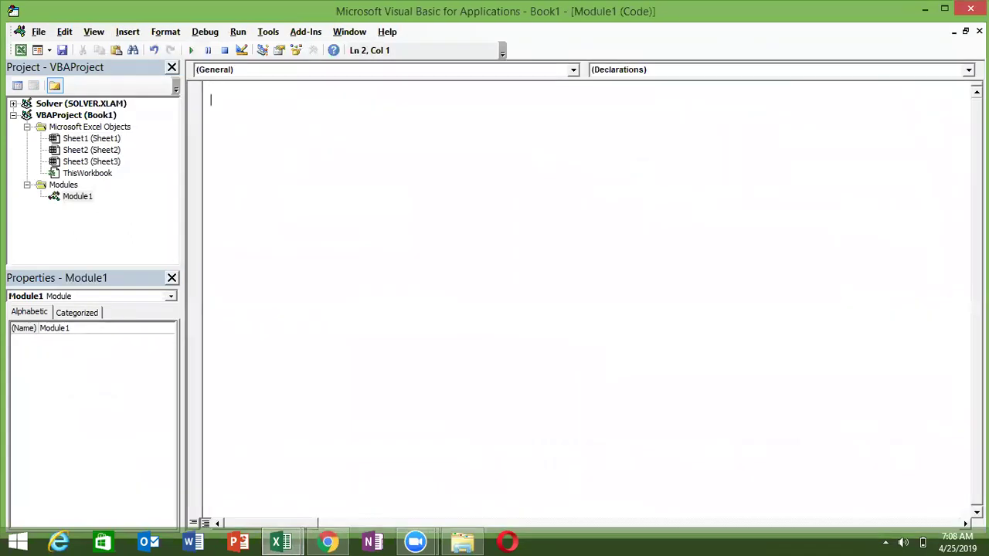
type("if k")
left_click(346, 129)
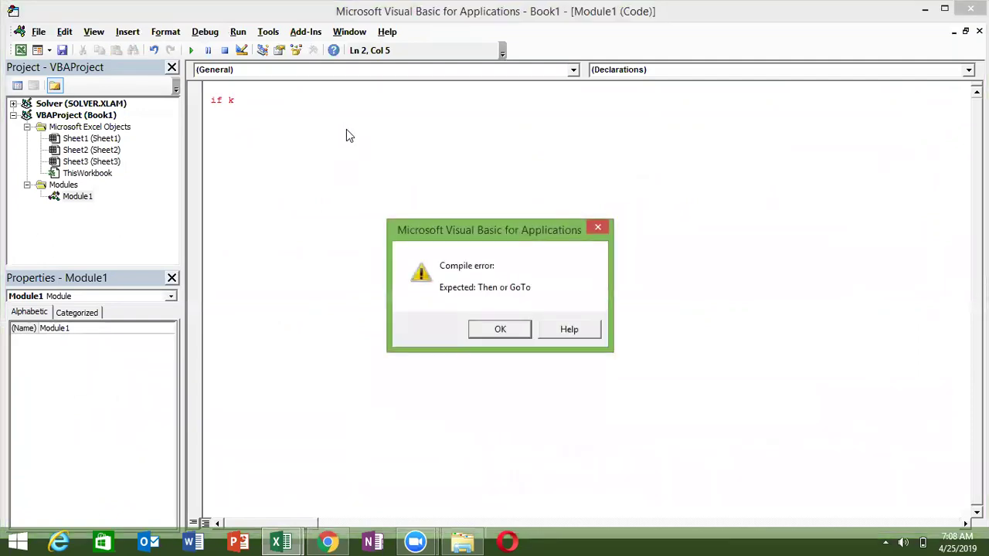
key("Return")
type("=p")
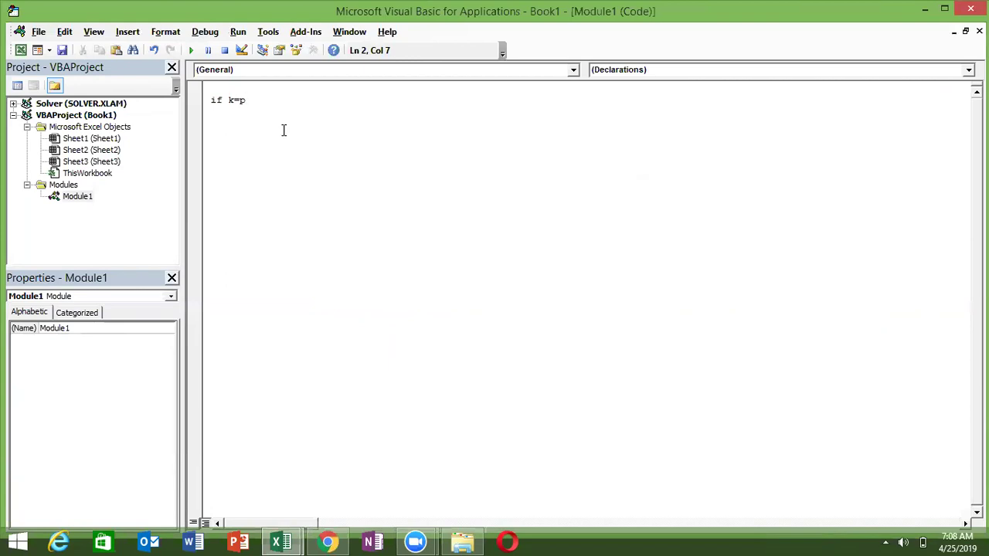
type(" then")
key("Return")
Step: Wrap both sides in UCase so the line reads If UCase(k) = UCase(p) Then
left_click(228, 99)
type("ucasek")
key("Right")
key("Right")
key("Left")
key("Left")
type("(")
key("Right")
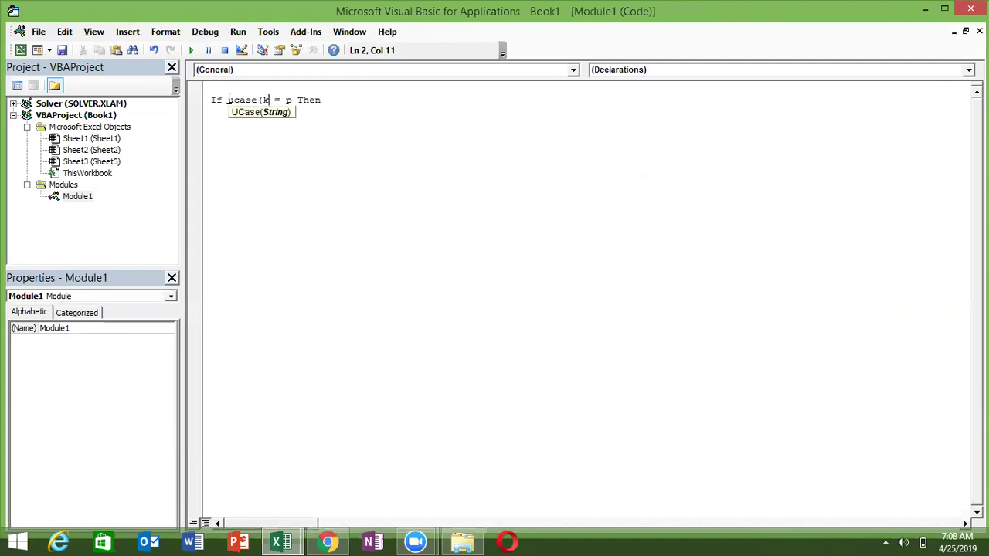
type(")")
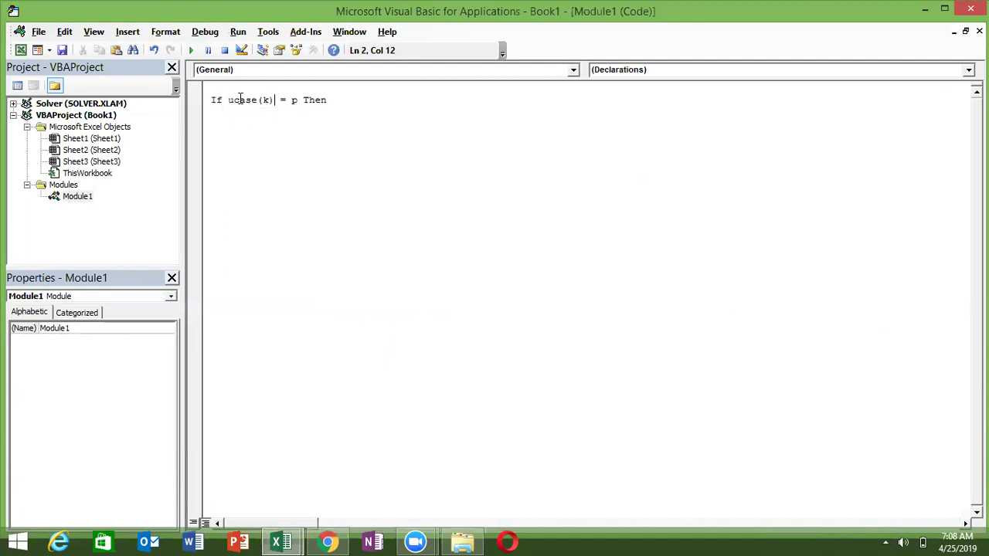
left_click(286, 101)
double_click(293, 101)
left_click(292, 101)
type("ucase")
type("(")
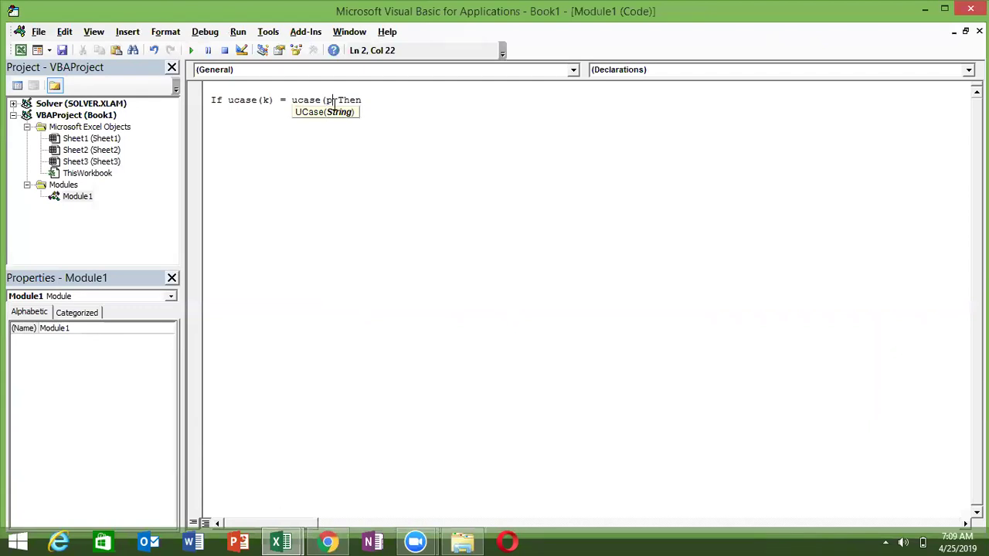
type(")")
left_click(328, 118)
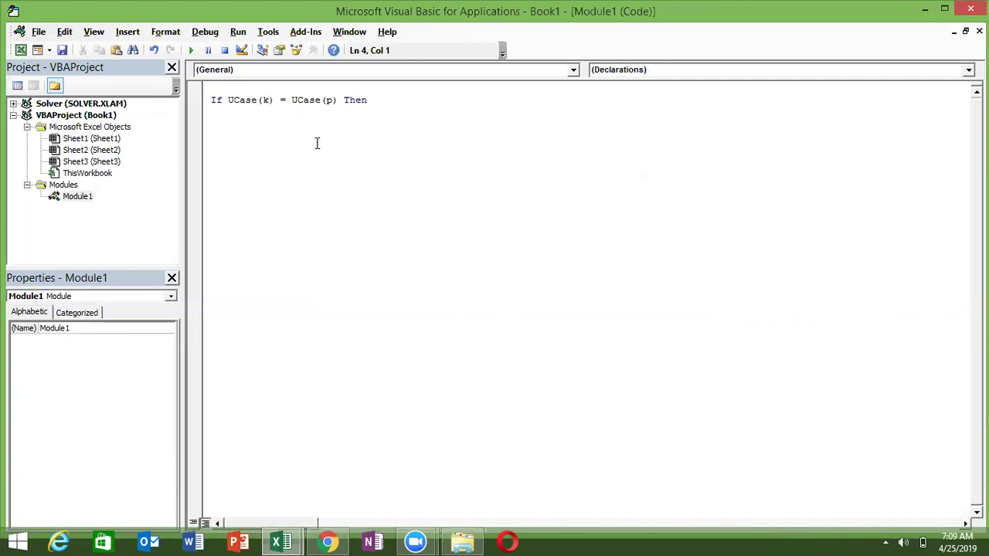
Step: Delete all the test code from the module and leave the VBA editor
key("ctrl+a")
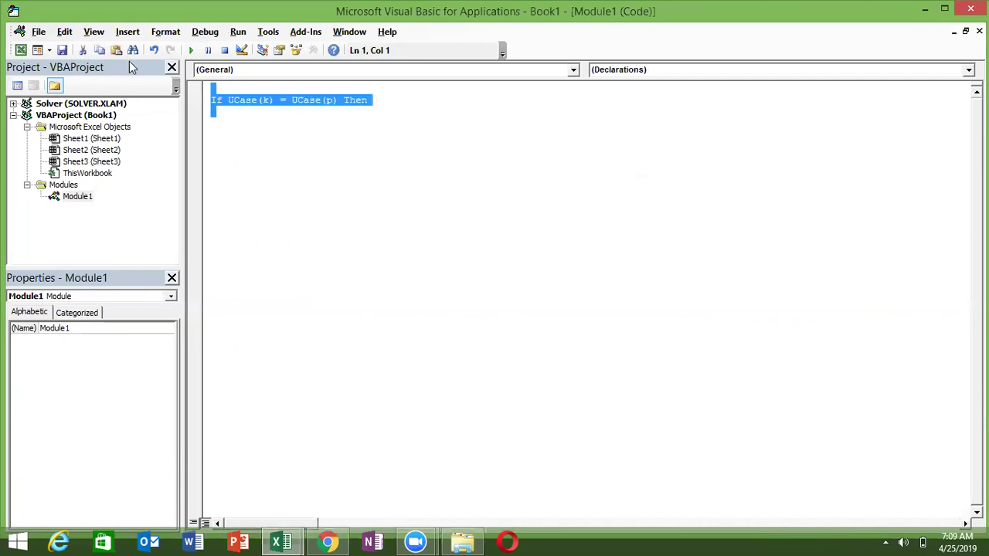
key("Delete")
key("alt+F11")
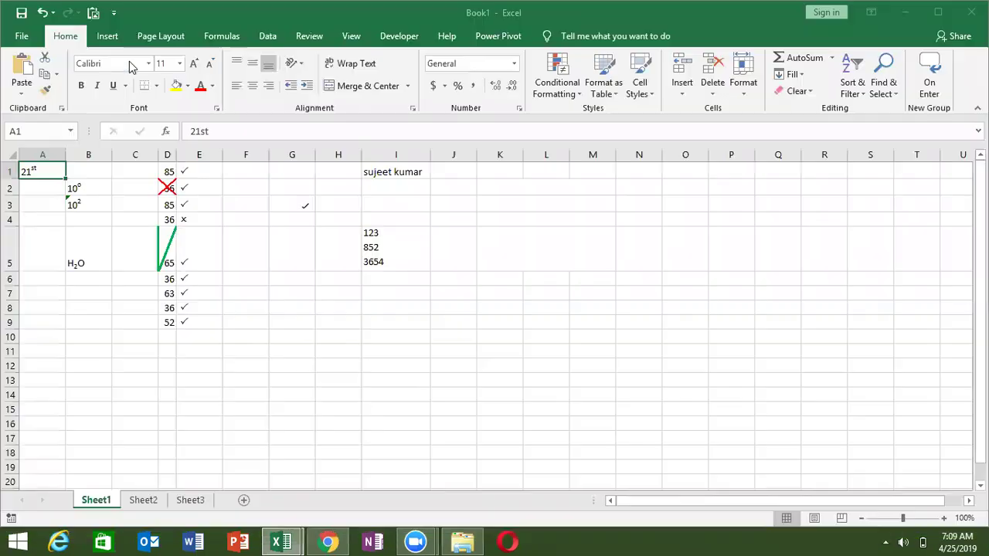